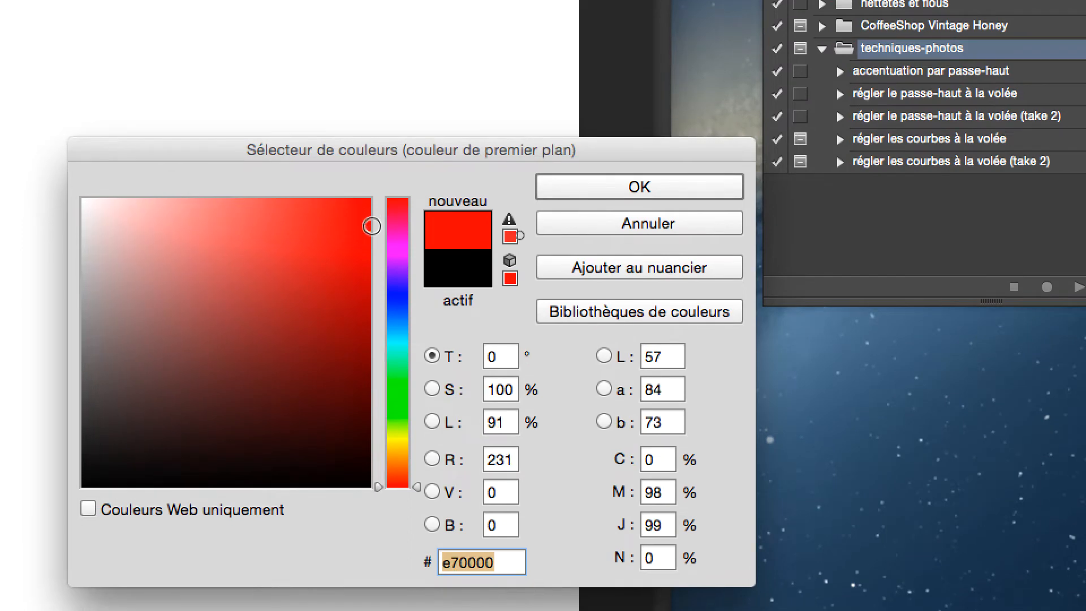
- Set the foreground colour to olive green 9ea928
{"action": "left_click_drag", "start_coordinate": [397, 427], "coordinate": [397, 444]}
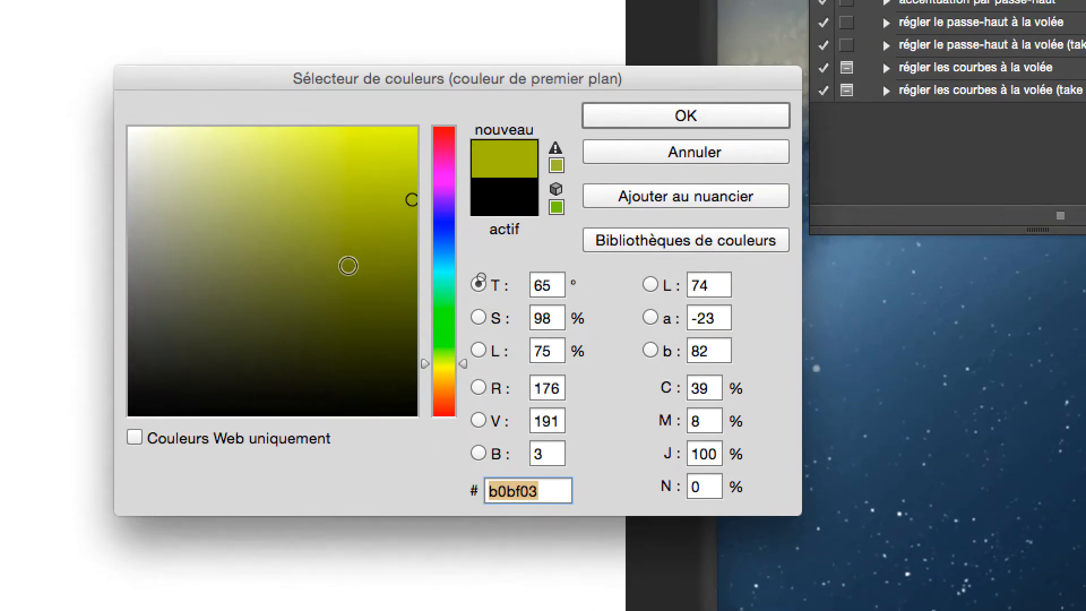
{"action": "left_click", "coordinate": [269, 180]}
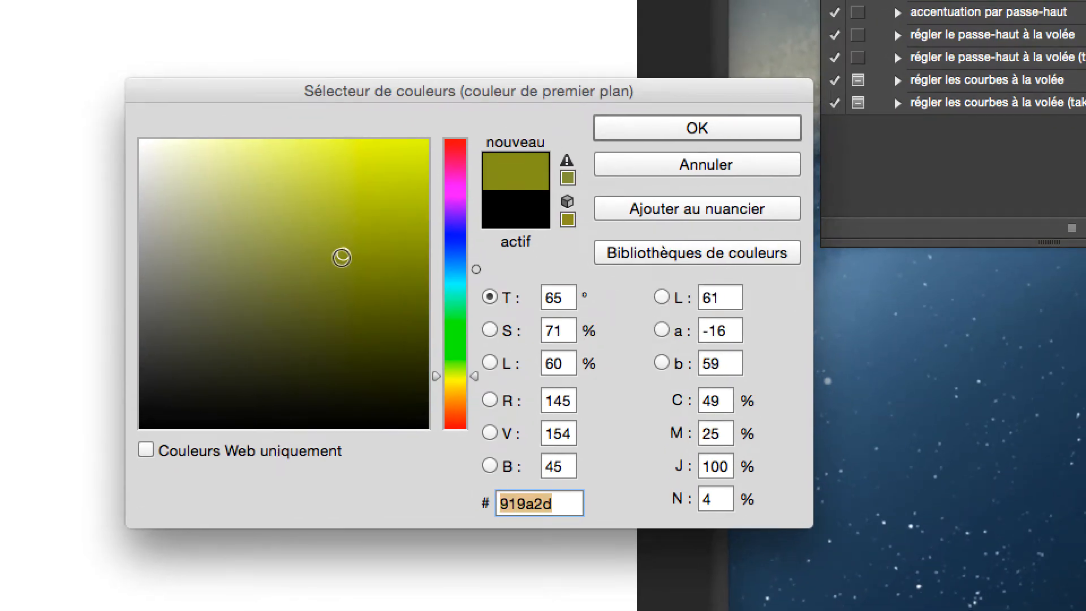
{"action": "left_click", "coordinate": [359, 258]}
{"action": "mouse_move", "coordinate": [348, 258]}
{"action": "left_mouse_down"}
{"action": "mouse_move", "coordinate": [350, 236]}
{"action": "mouse_move", "coordinate": [348, 248]}
{"action": "left_mouse_up"}
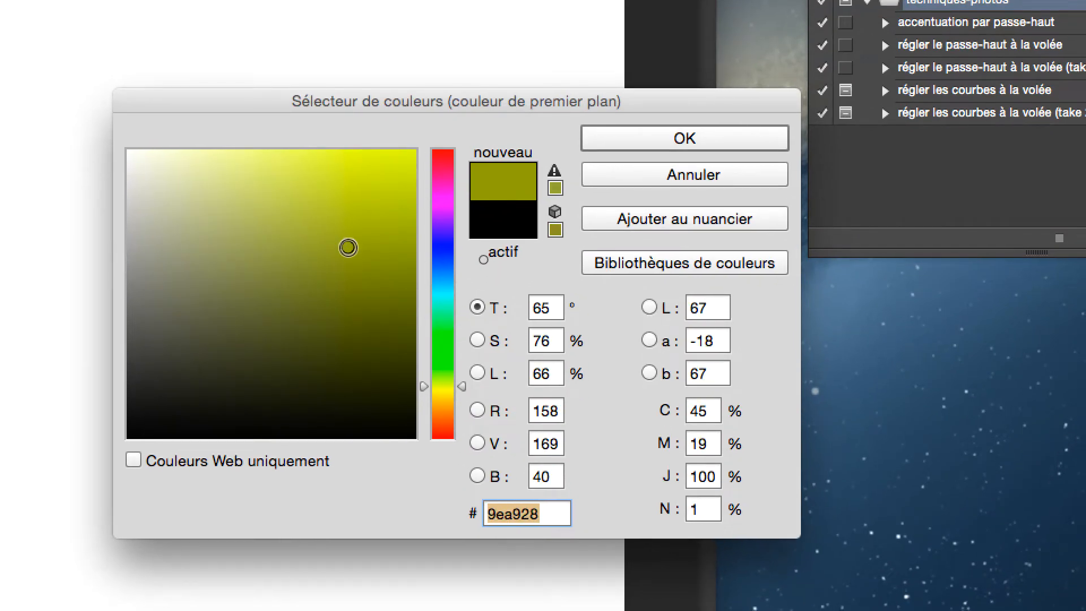
{"action": "key", "text": "alt"}
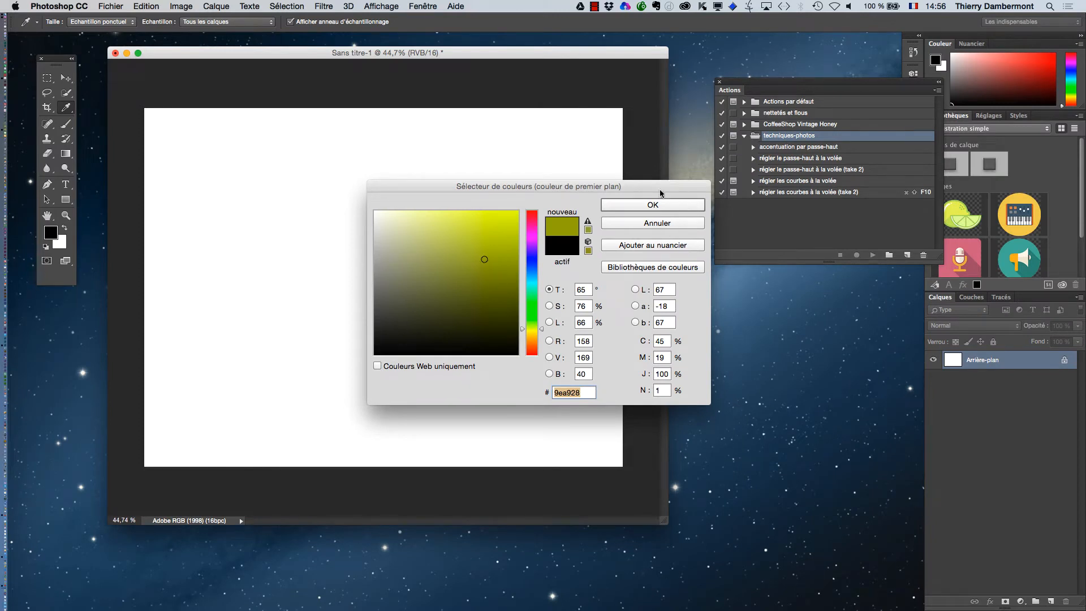
{"action": "left_click", "coordinate": [654, 205]}
- Paint a broad olive vertical stripe with the Brush along the canvas's left edge, covering its full height
{"action": "key", "text": "b"}
{"action": "mouse_move", "coordinate": [491, 219]}
{"action": "left_mouse_down"}
{"action": "mouse_move", "coordinate": [565, 220]}
{"action": "mouse_move", "coordinate": [555, 417]}
{"action": "mouse_move", "coordinate": [543, 400]}
{"action": "left_mouse_up"}
{"action": "mouse_move", "coordinate": [515, 342]}
{"action": "left_mouse_down"}
{"action": "mouse_move", "coordinate": [492, 359]}
{"action": "mouse_move", "coordinate": [491, 386]}
{"action": "left_mouse_up"}
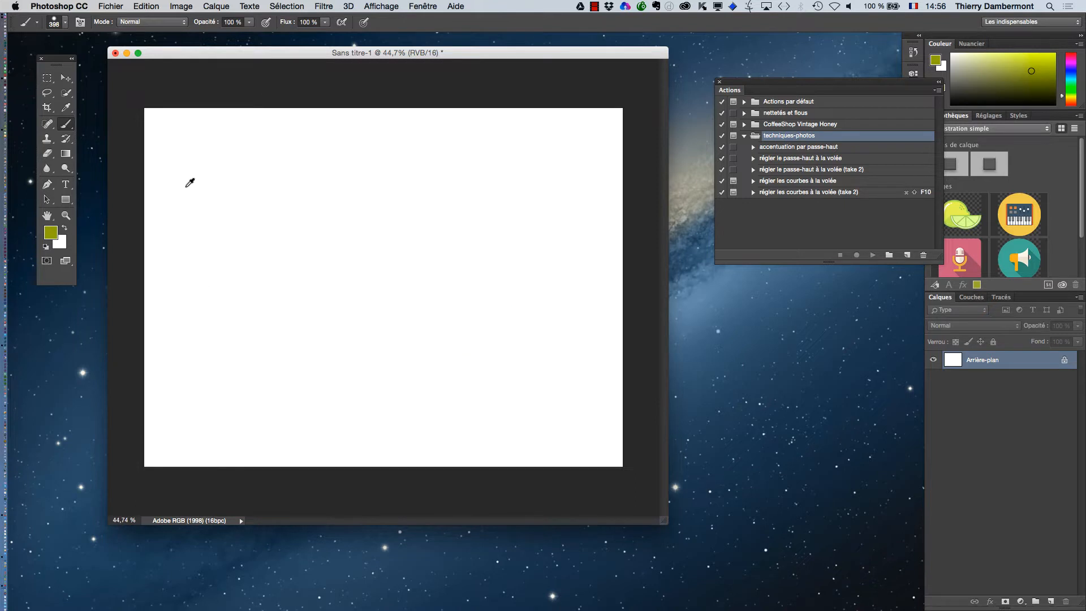
{"action": "mouse_move", "coordinate": [186, 121]}
{"action": "left_mouse_down"}
{"action": "mouse_move", "coordinate": [187, 452]}
{"action": "mouse_move", "coordinate": [195, 69]}
{"action": "left_mouse_up"}
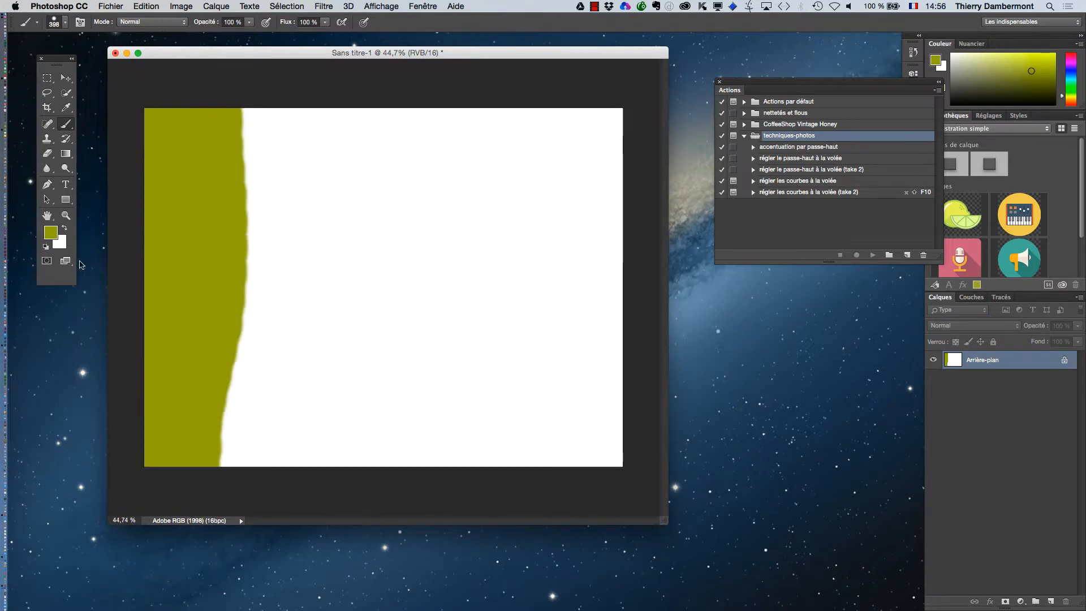
{"action": "left_click", "coordinate": [50, 232]}
{"action": "left_click", "coordinate": [532, 336]}
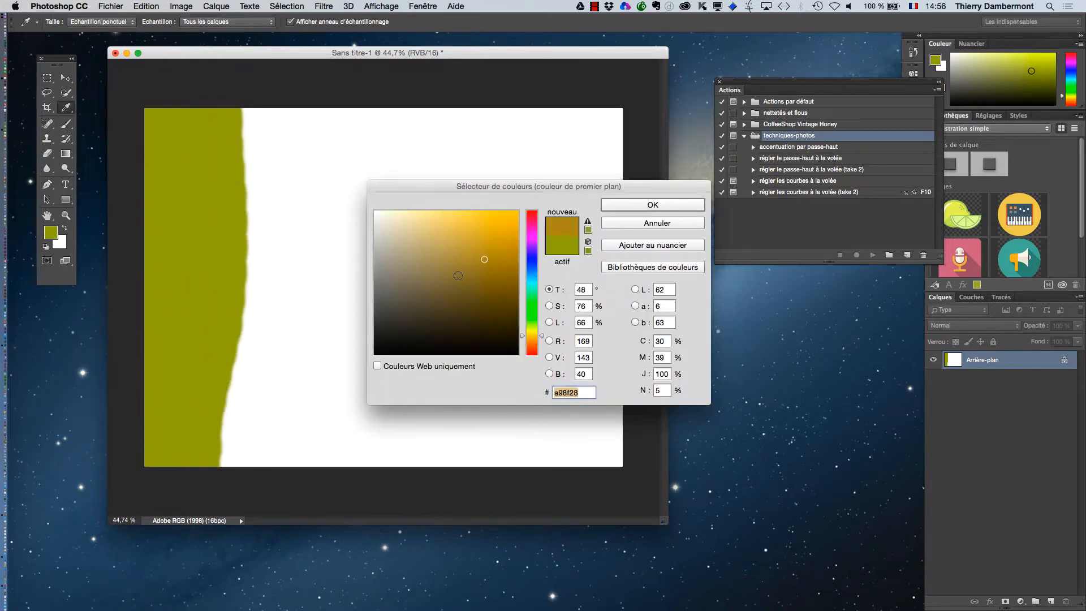
{"action": "left_click", "coordinate": [453, 250]}
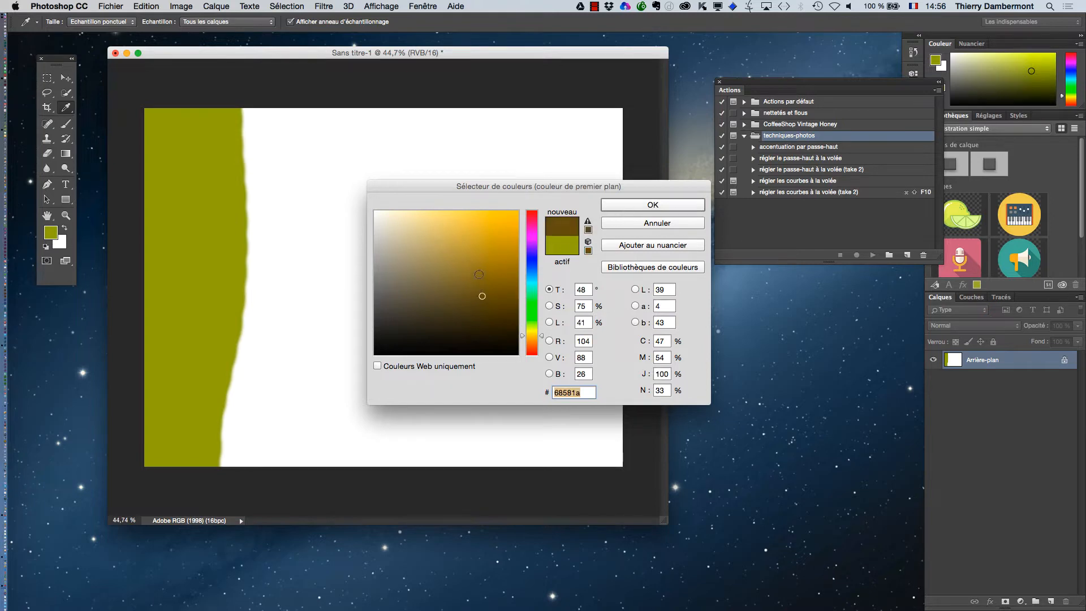
{"action": "left_click", "coordinate": [625, 206]}
{"action": "mouse_move", "coordinate": [288, 105]}
{"action": "left_mouse_down"}
{"action": "mouse_move", "coordinate": [254, 538]}
{"action": "mouse_move", "coordinate": [286, 153]}
{"action": "left_mouse_up"}
{"action": "key", "text": "super+z"}
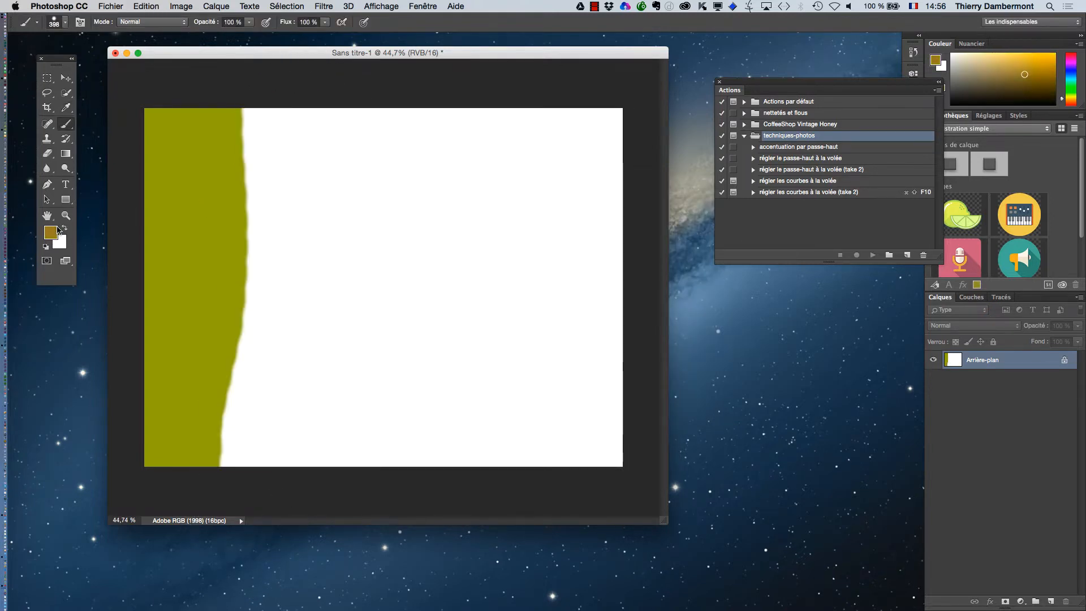
- Set the foreground colour to blue 2e7299 and brush a full-height vertical stripe against the olive one
{"action": "left_click", "coordinate": [50, 232]}
{"action": "left_click", "coordinate": [532, 274]}
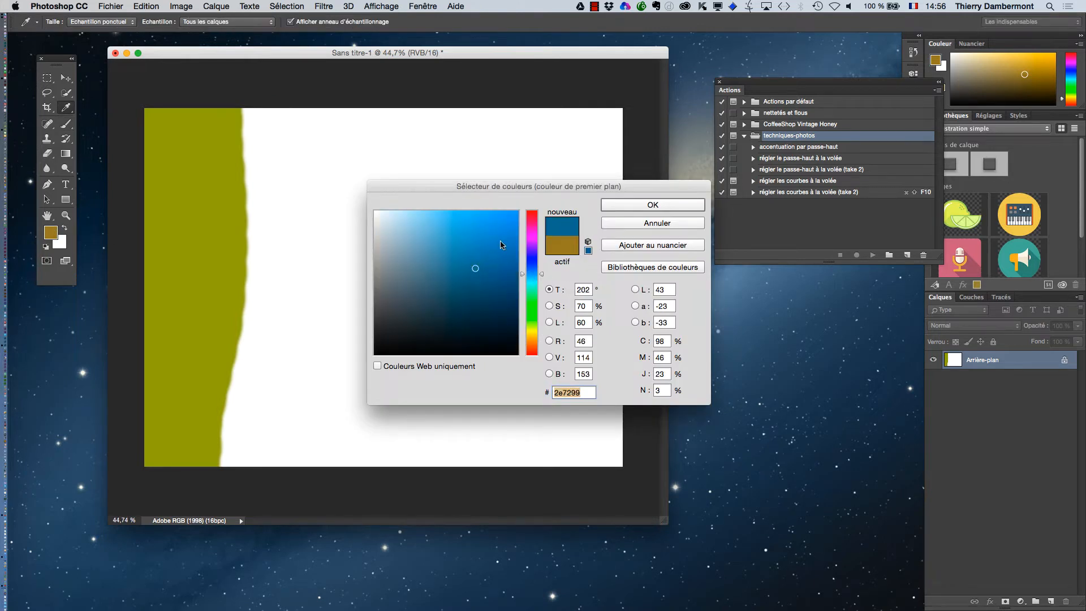
{"action": "left_click", "coordinate": [617, 205]}
{"action": "key", "text": "b"}
{"action": "mouse_move", "coordinate": [267, 116]}
{"action": "left_mouse_down"}
{"action": "mouse_move", "coordinate": [270, 263]}
{"action": "mouse_move", "coordinate": [247, 589]}
{"action": "mouse_move", "coordinate": [283, 188]}
{"action": "mouse_move", "coordinate": [285, 94]}
{"action": "left_mouse_up"}
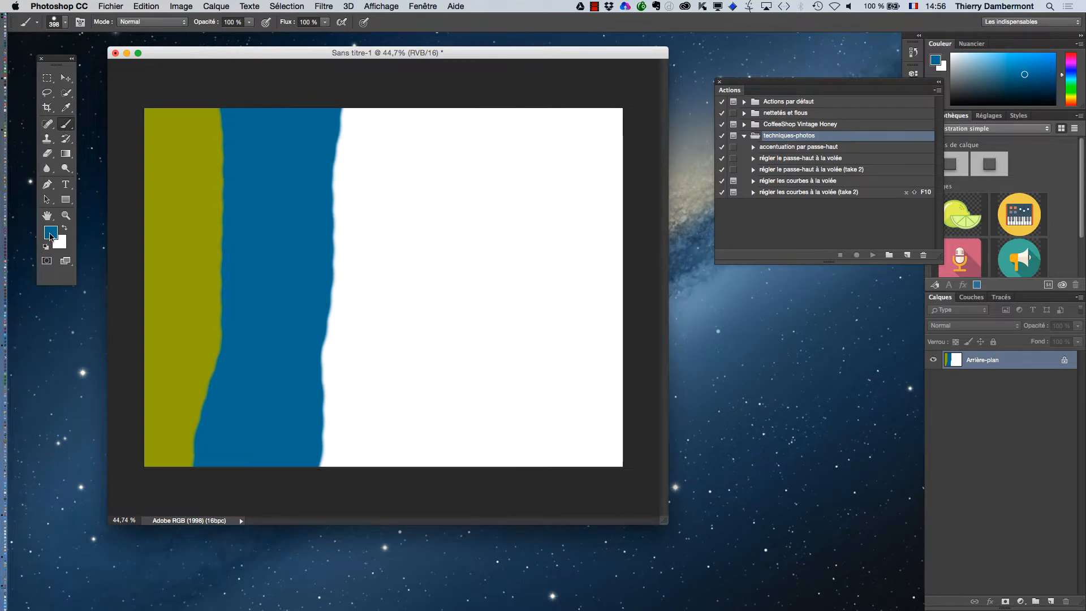
- Set the foreground colour to brown 81744a and brush a full-height vertical stripe along the right side of the blue one
{"action": "left_click", "coordinate": [50, 232]}
{"action": "mouse_move", "coordinate": [535, 309]}
{"action": "left_mouse_down"}
{"action": "mouse_move", "coordinate": [539, 259]}
{"action": "mouse_move", "coordinate": [534, 334]}
{"action": "left_mouse_up"}
{"action": "left_click", "coordinate": [435, 281]}
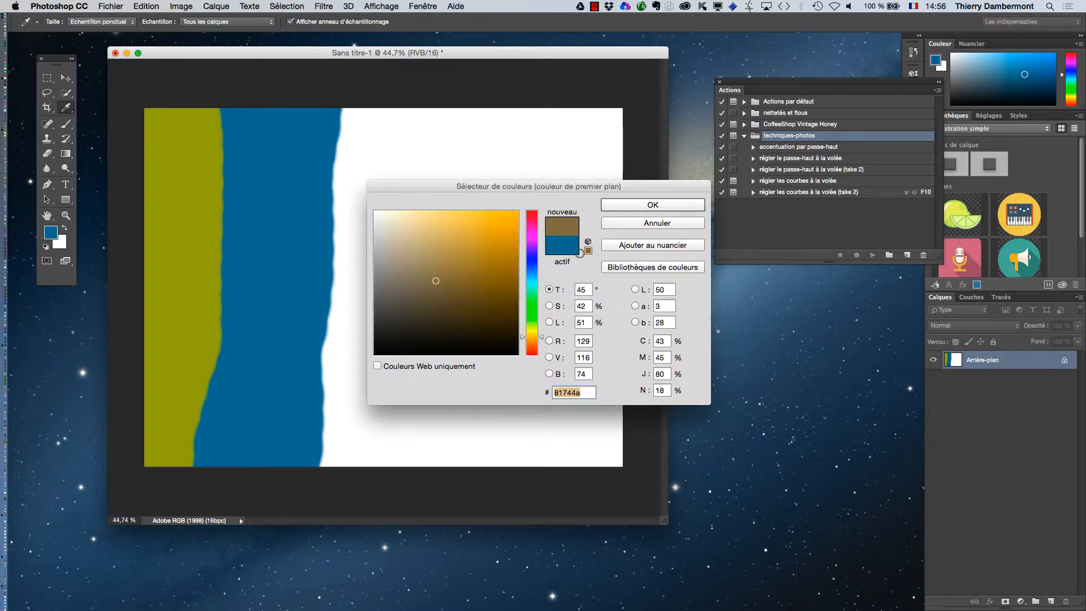
{"action": "left_click", "coordinate": [637, 204]}
{"action": "mouse_move", "coordinate": [357, 118]}
{"action": "left_mouse_down"}
{"action": "mouse_move", "coordinate": [333, 490]}
{"action": "mouse_move", "coordinate": [416, 25]}
{"action": "left_mouse_up"}
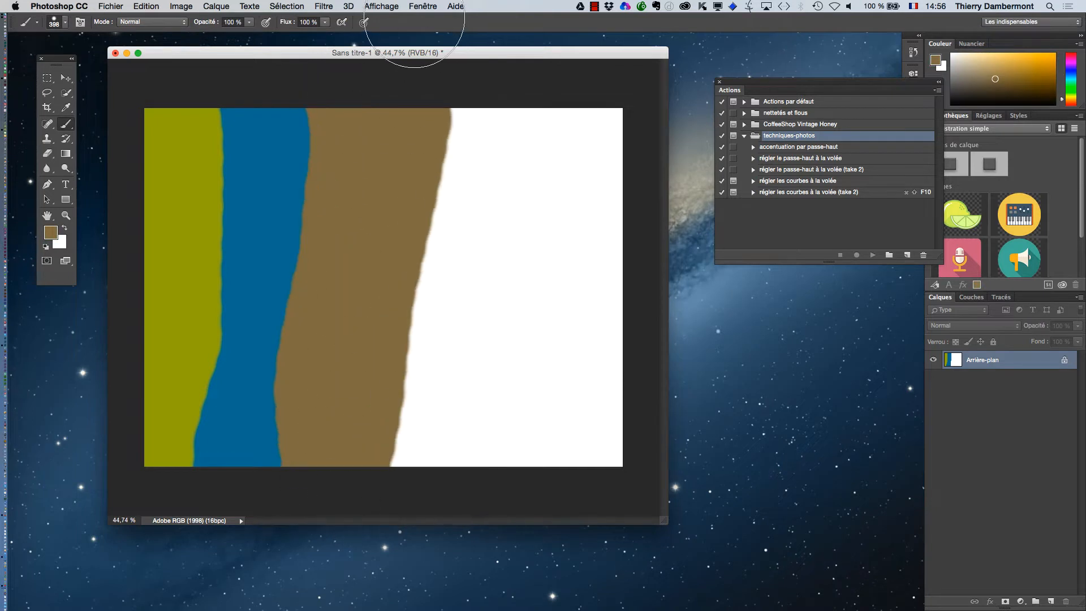
{"action": "key", "text": "super+z"}
{"action": "left_click_drag", "start_coordinate": [356, 152], "coordinate": [335, 509]}
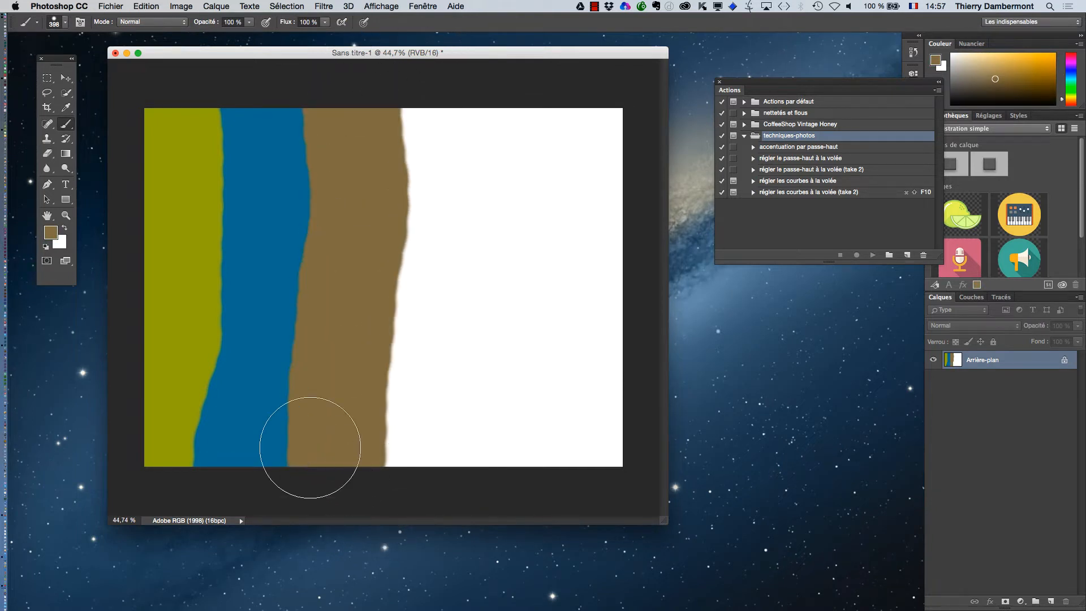
- Change the foreground colour to magenta and brush a full-height vertical stripe along the right side of the brown one
{"action": "left_click", "coordinate": [51, 232]}
{"action": "left_click", "coordinate": [500, 233]}
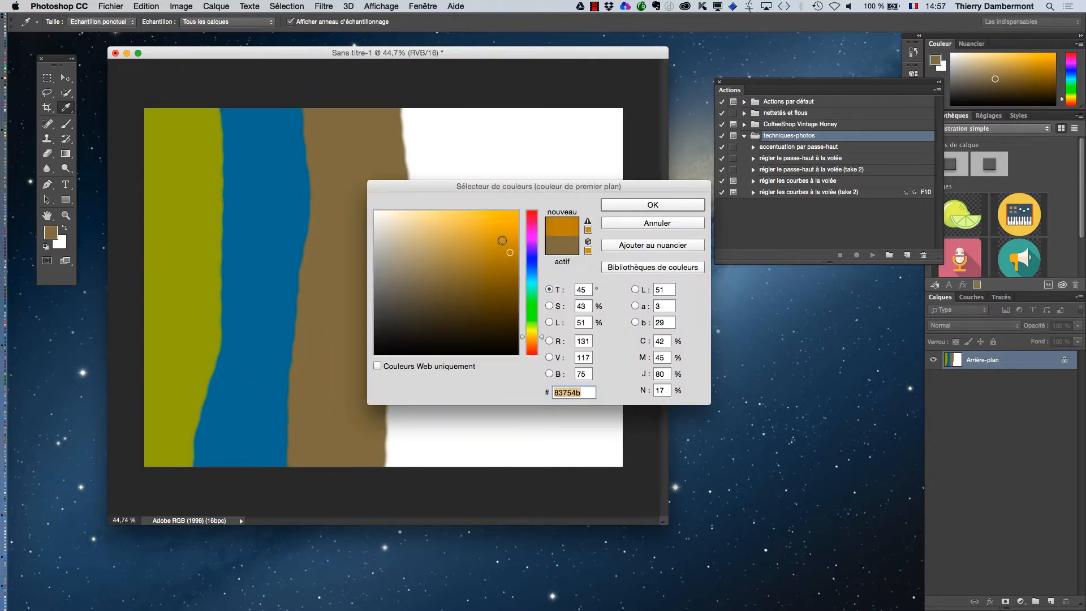
{"action": "left_click", "coordinate": [532, 238]}
{"action": "left_click", "coordinate": [625, 207]}
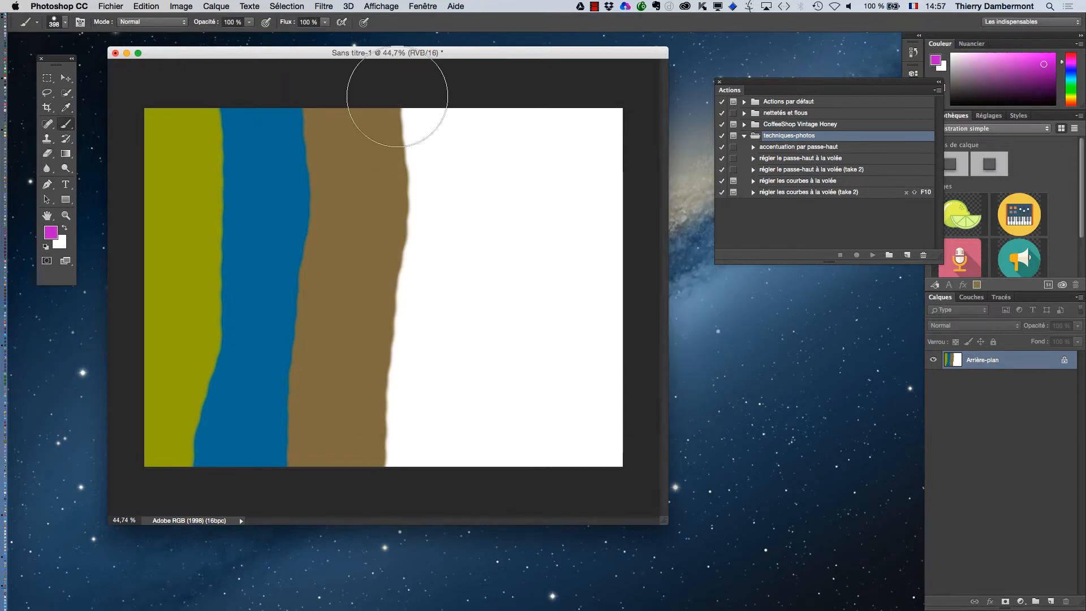
{"action": "mouse_move", "coordinate": [416, 113]}
{"action": "left_mouse_down"}
{"action": "mouse_move", "coordinate": [427, 134]}
{"action": "mouse_move", "coordinate": [413, 265]}
{"action": "mouse_move", "coordinate": [421, 396]}
{"action": "mouse_move", "coordinate": [436, 488]}
{"action": "left_mouse_up"}
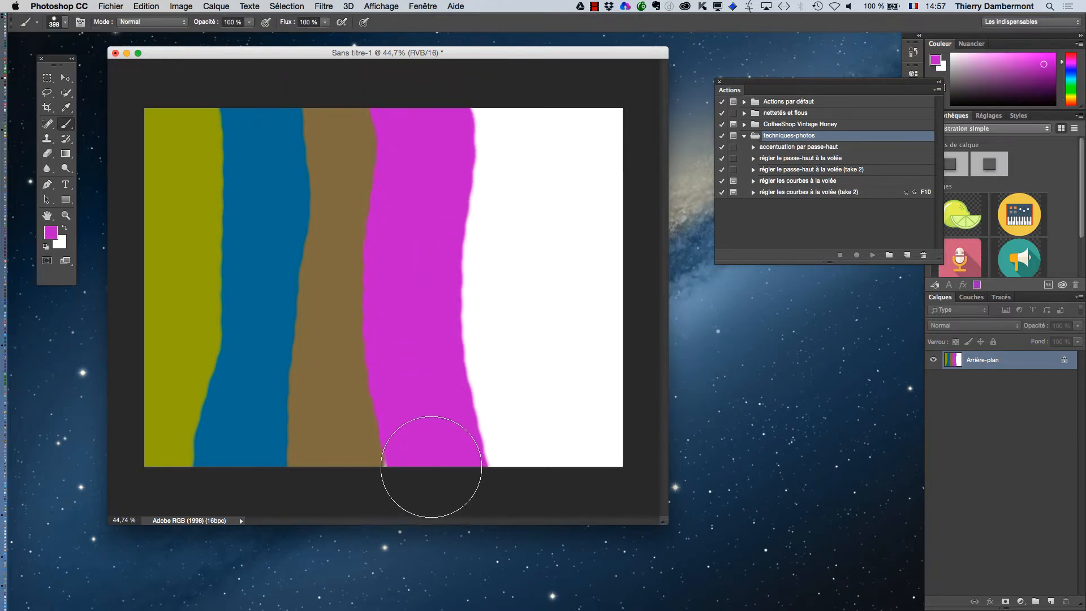
- Start saving the document under a new name and create a folder "gestion des couleurs" inside le16octobre2015
{"action": "left_click", "coordinate": [111, 6]}
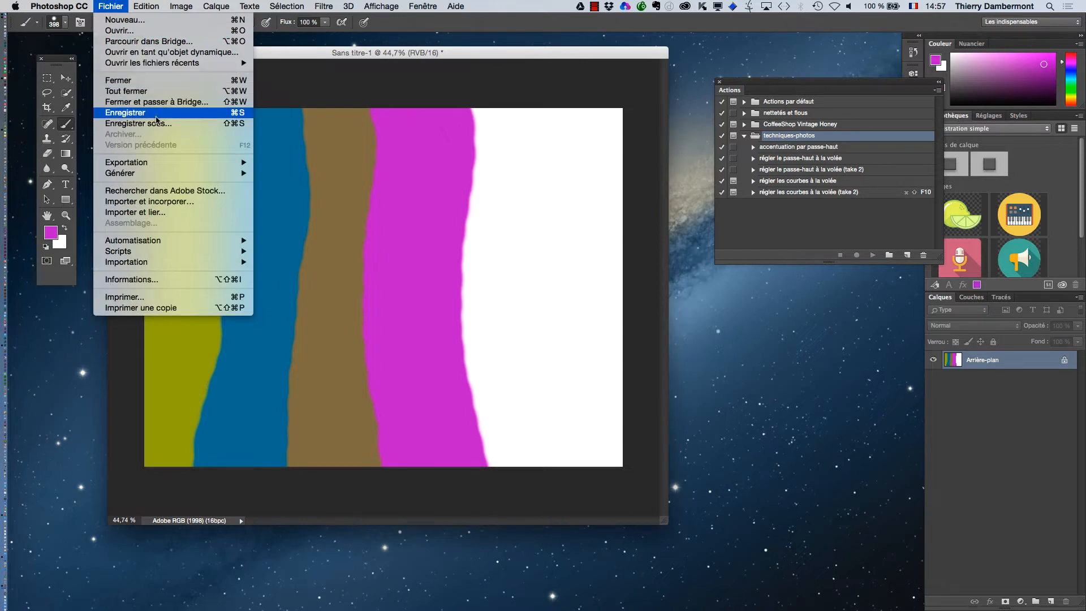
{"action": "left_click", "coordinate": [175, 128]}
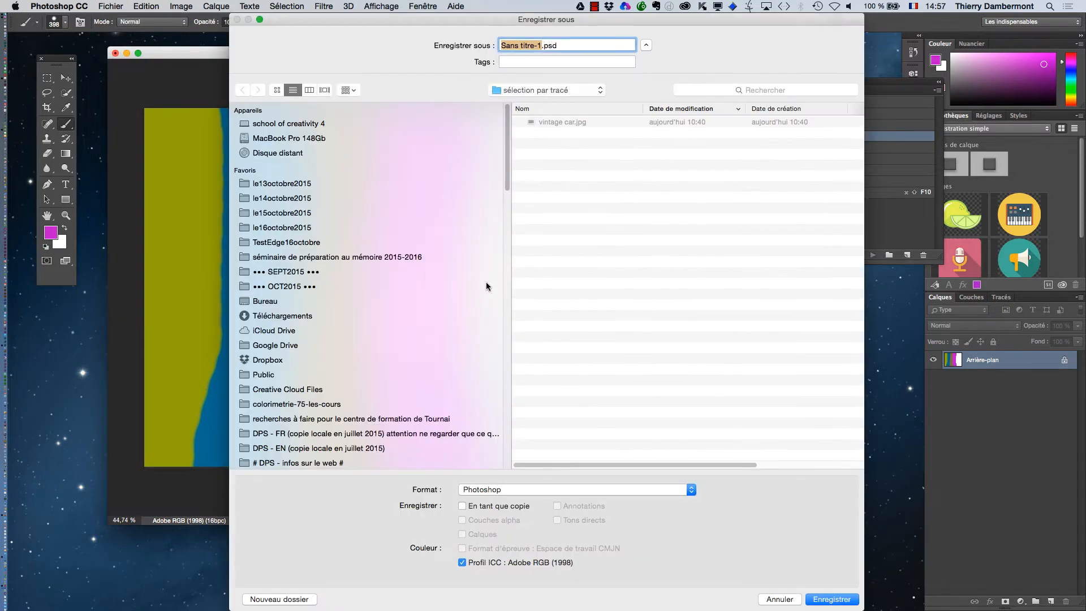
{"action": "left_click", "coordinate": [293, 228]}
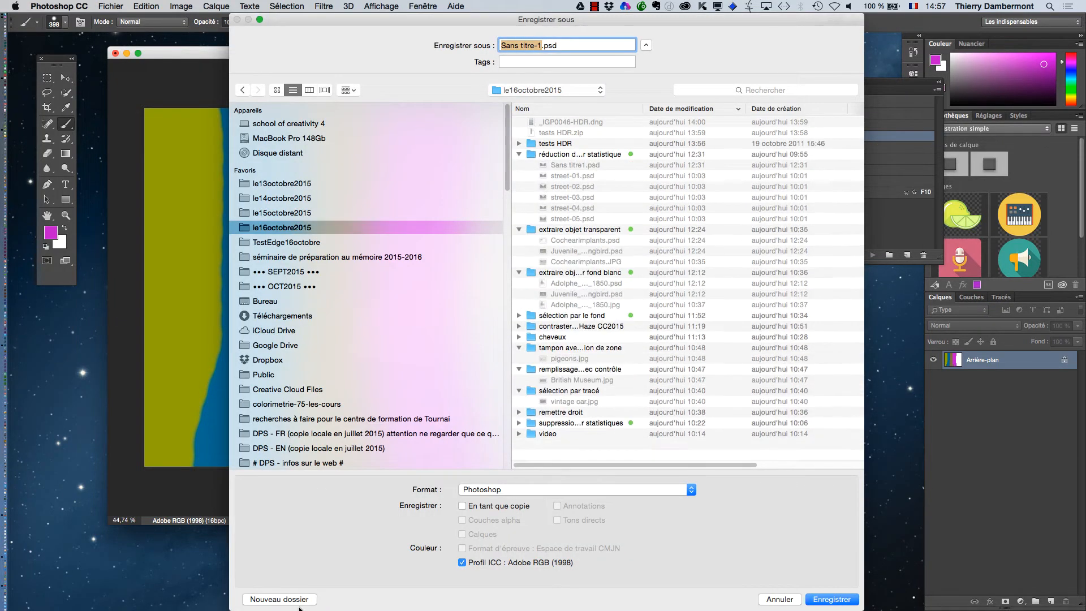
{"action": "left_click_drag", "start_coordinate": [864, 606], "coordinate": [832, 451]}
{"action": "left_click", "coordinate": [279, 439]}
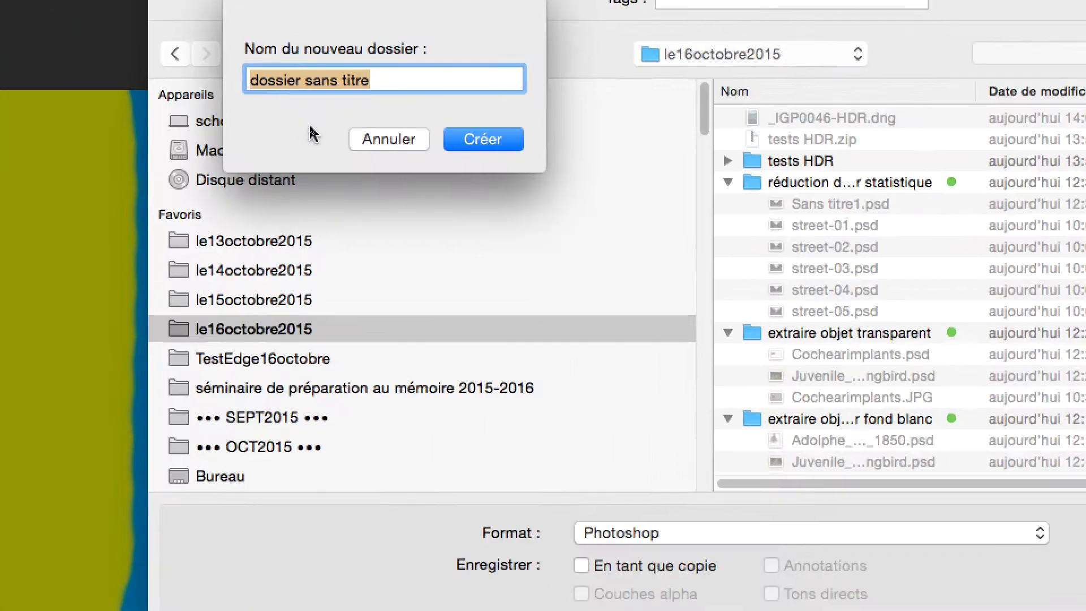
{"action": "type", "text": "gestion d"}
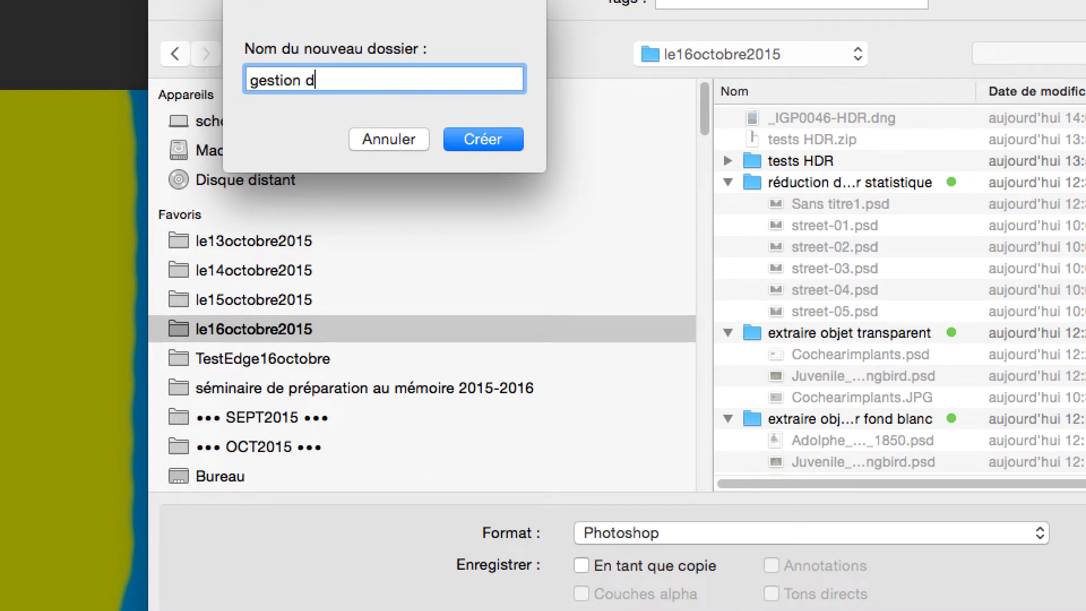
{"action": "type", "text": "es couleurs"}
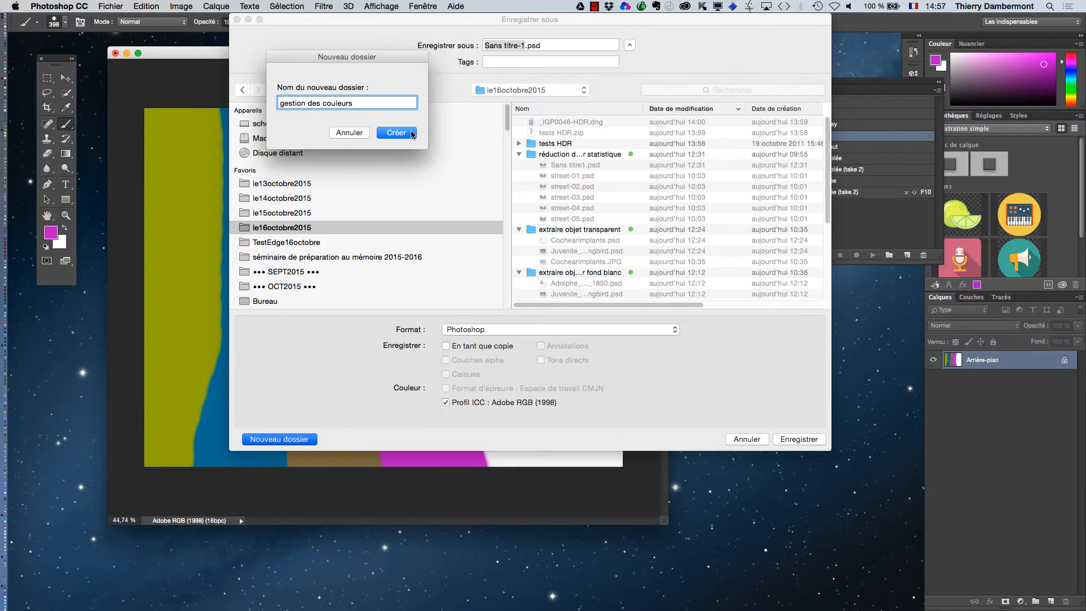
{"action": "left_click", "coordinate": [412, 133]}
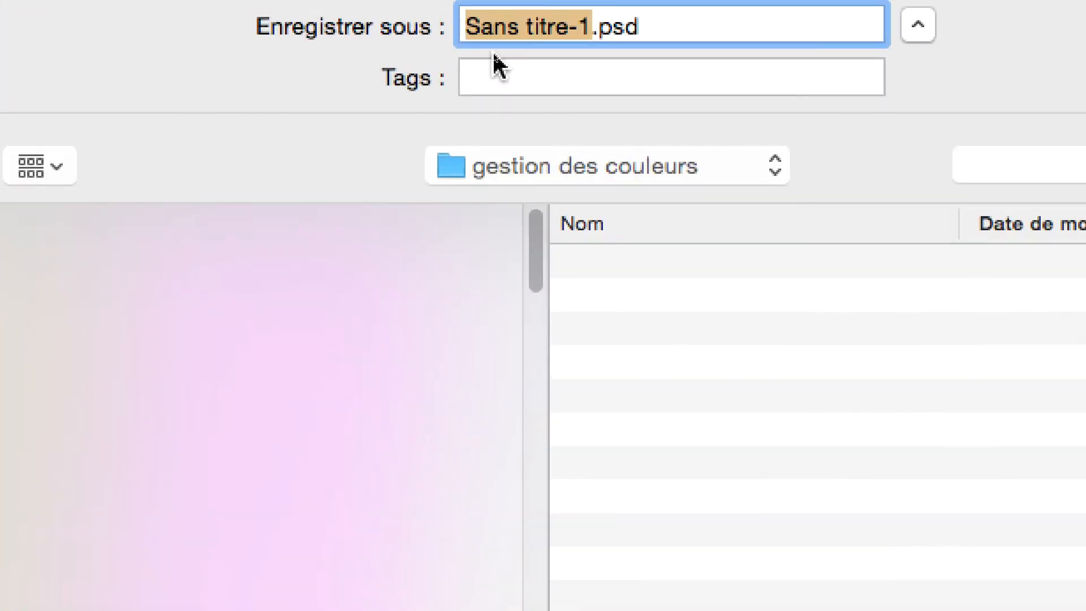
- Enter test1-adobeRGB.psd as the file name for the save
{"action": "type", "text": "test1"}
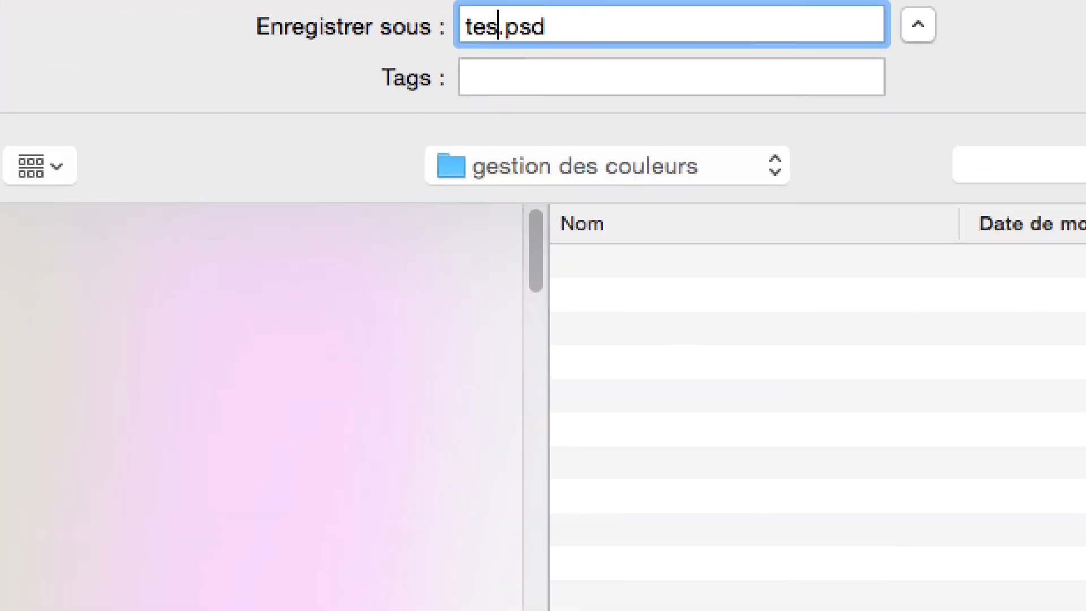
{"action": "type", "text": "-adobe"}
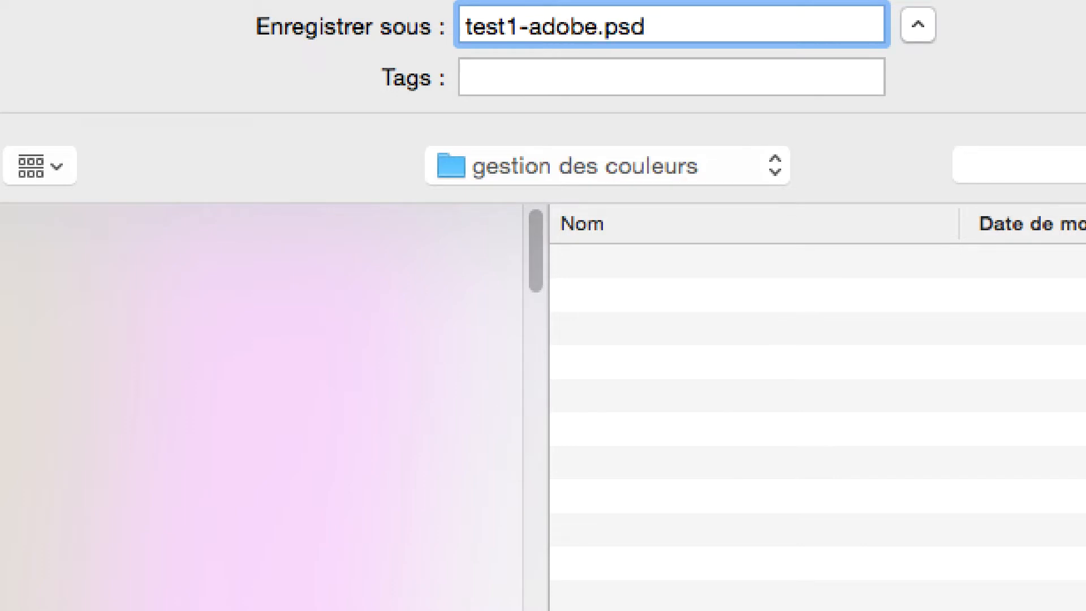
{"action": "type", "text": "RGB"}
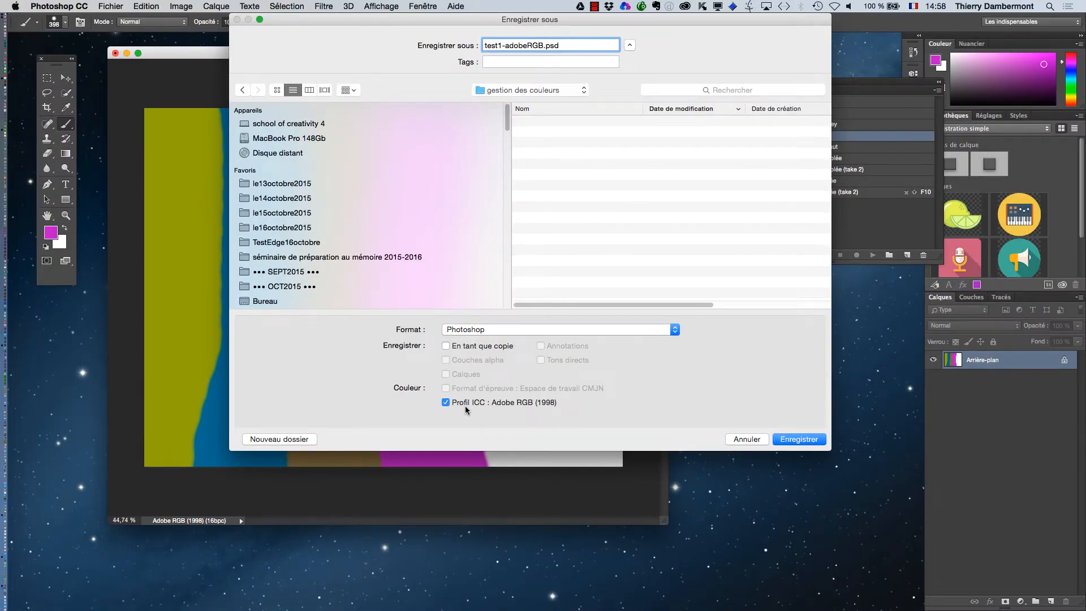
- Switch to Firefox, open the gballard.net chromaticity diagram as a full image and examine its ProPhoto RGB, Adobe RGB (1998) and sRGB colour spaces
{"action": "key", "text": "super+Tab"}
{"action": "key", "text": "super+Tab"}
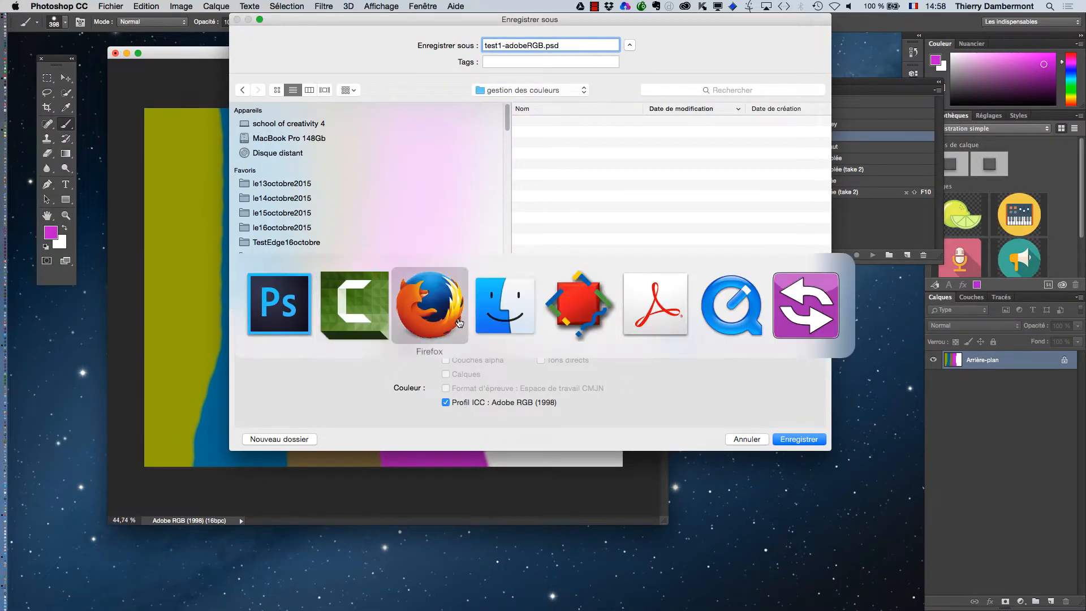
{"action": "left_click", "coordinate": [349, 6]}
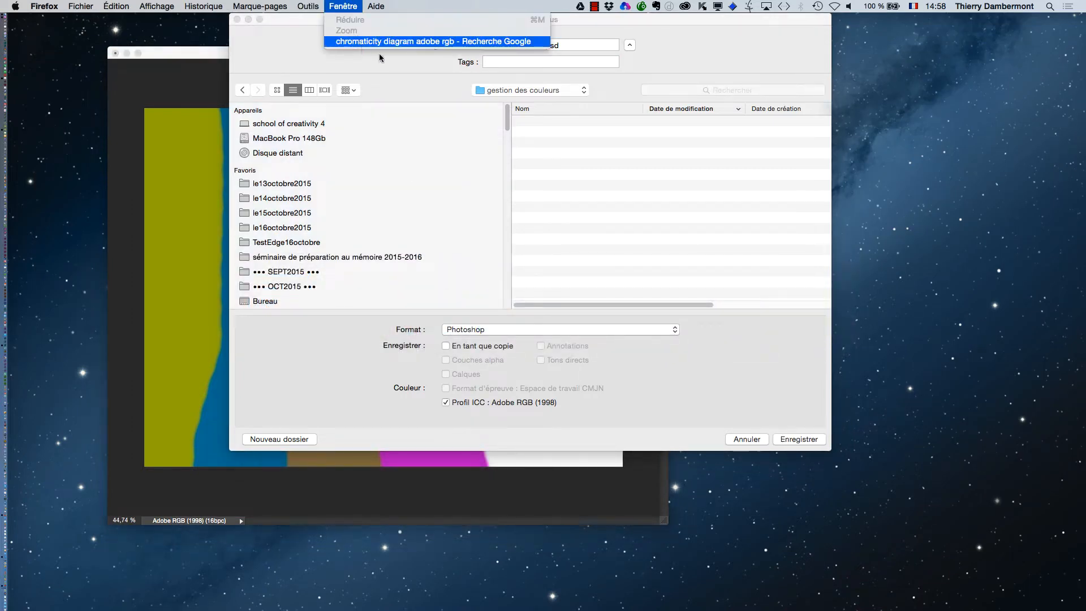
{"action": "left_click", "coordinate": [379, 42]}
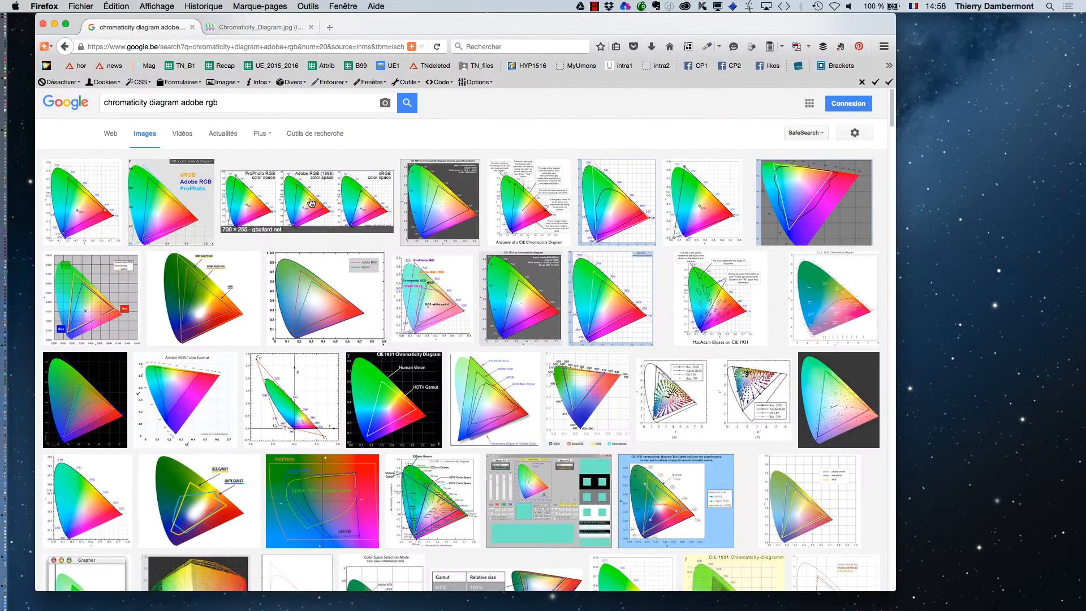
{"action": "left_click", "coordinate": [258, 32]}
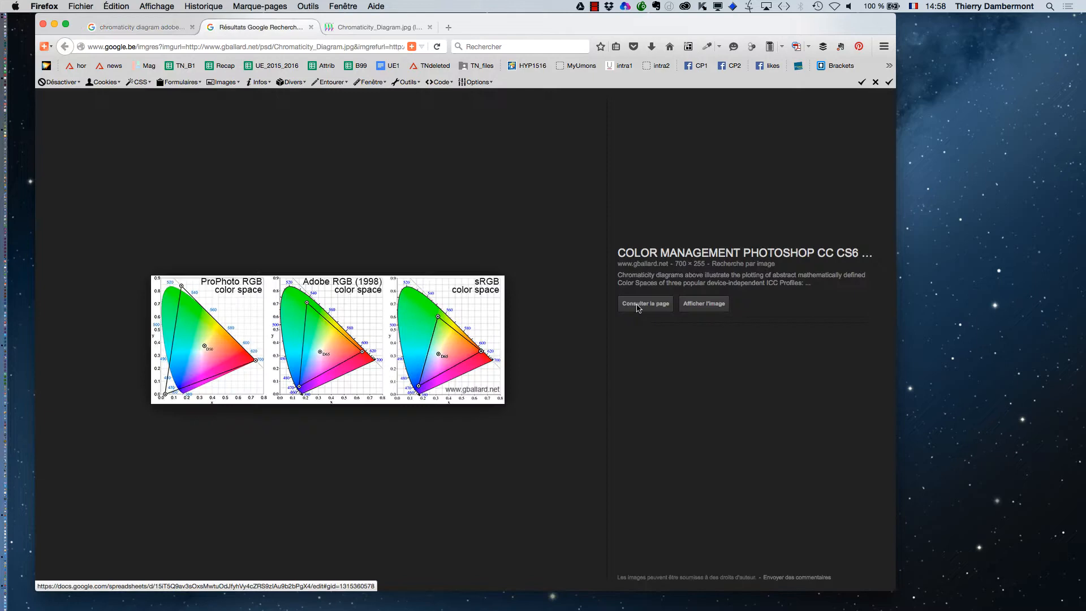
{"action": "left_click", "coordinate": [707, 306]}
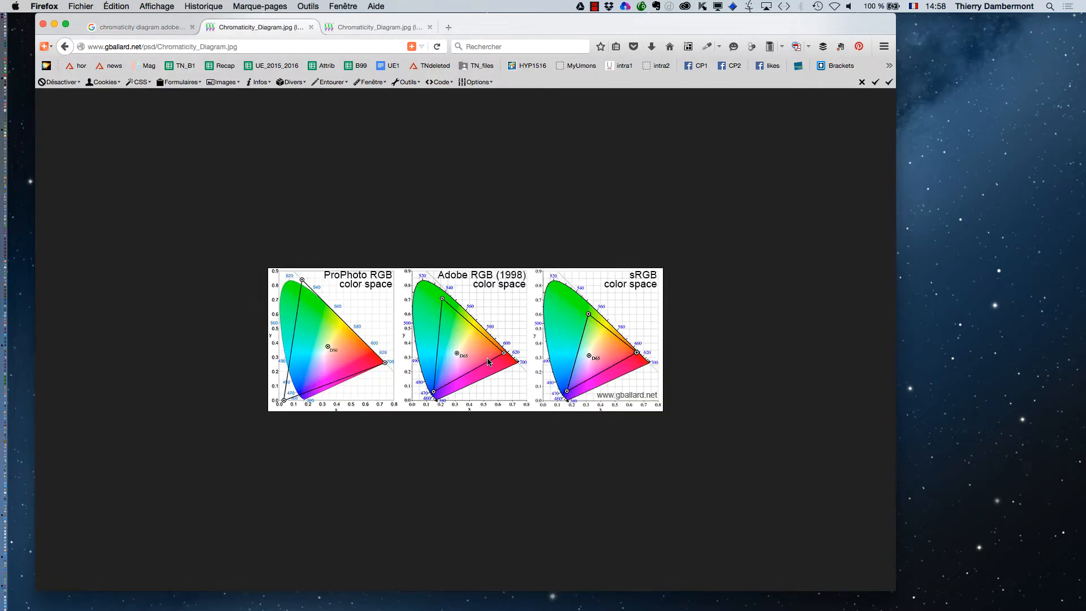
{"action": "key", "text": "super+plus"}
{"action": "key", "text": "super+plus"}
{"action": "key", "text": "super+plus"}
{"action": "key", "text": "super+plus"}
{"action": "key", "text": "super+plus"}
{"action": "key", "text": "super+plus"}
{"action": "key", "text": "super+plus"}
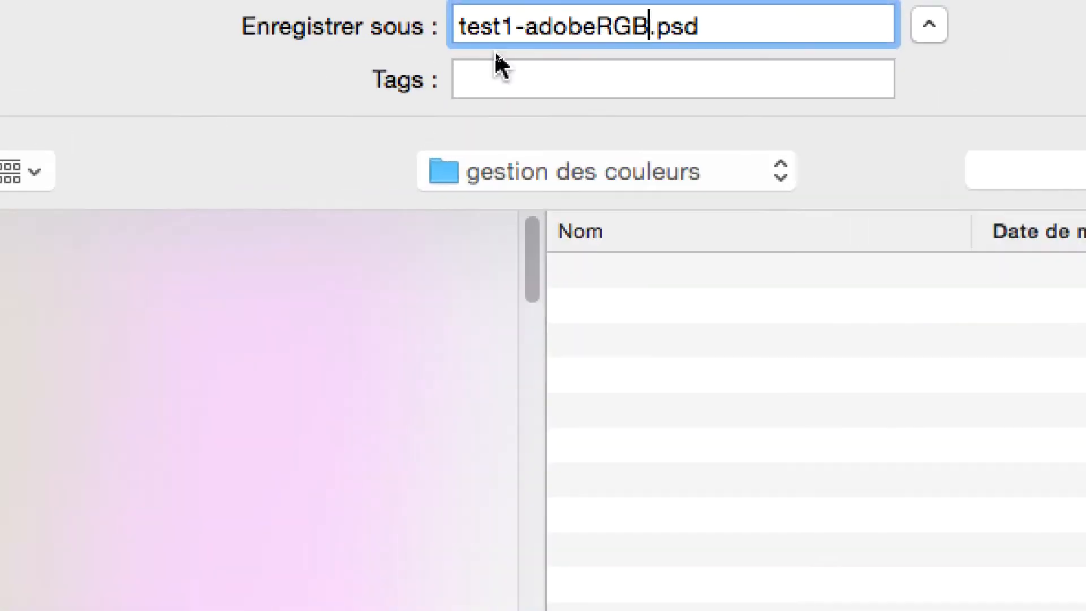
- Return to Photoshop and save test1-adobeRGB.psd in Photoshop format with the Adobe RGB (1998) ICC profile embedded
{"action": "left_click_drag", "start_coordinate": [513, 22], "coordinate": [436, 15]}
{"action": "left_click_drag", "start_coordinate": [577, 51], "coordinate": [723, 51]}
{"action": "left_click_drag", "start_coordinate": [540, 43], "coordinate": [531, 42]}
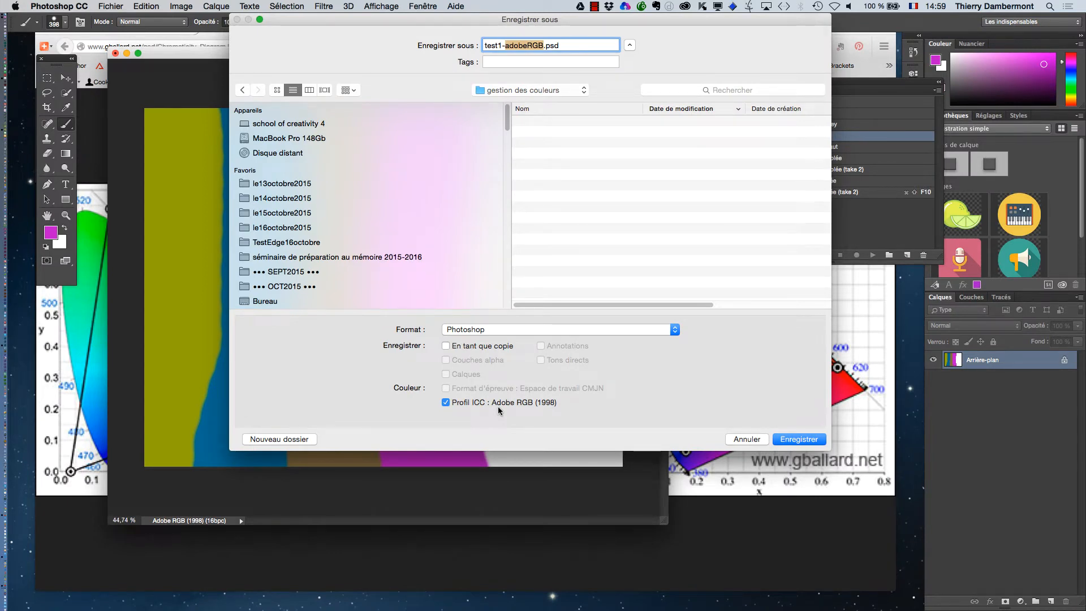
{"action": "left_click", "coordinate": [783, 440]}
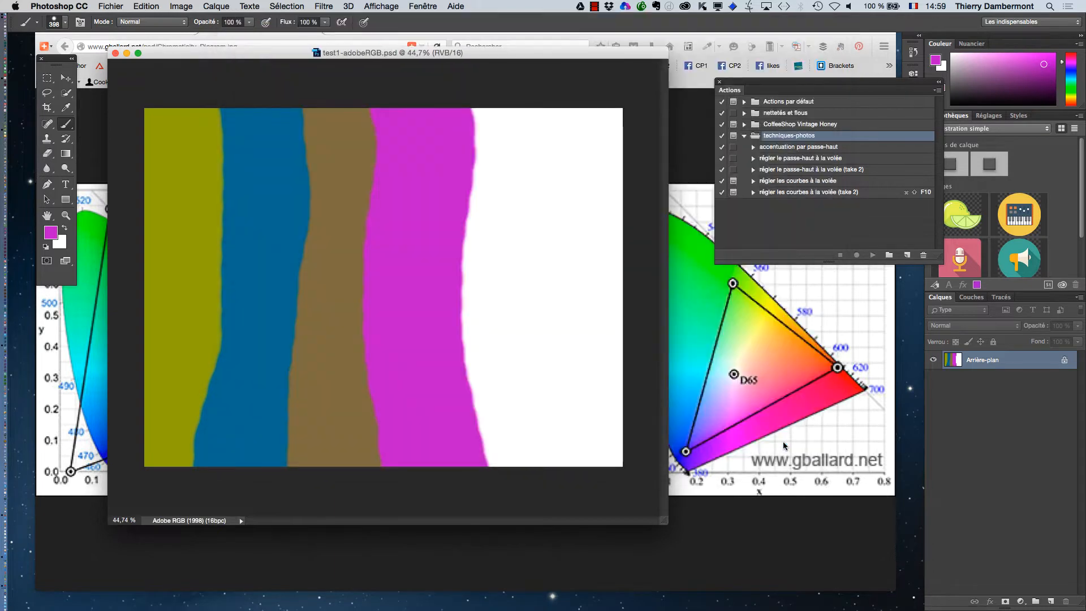
- Hide the other applications, switch to Finder and open the folder "gestion des couleurs" inside le16octobre2015 in a new window
{"action": "key", "text": "alt+super+h"}
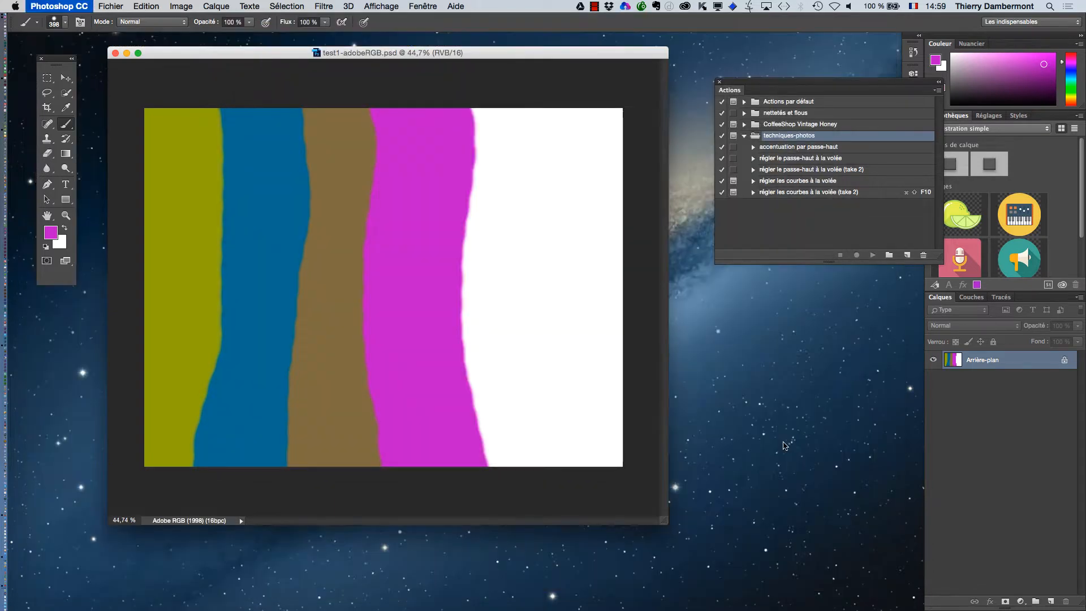
{"action": "key", "text": "super+Tab"}
{"action": "left_click", "coordinate": [517, 310]}
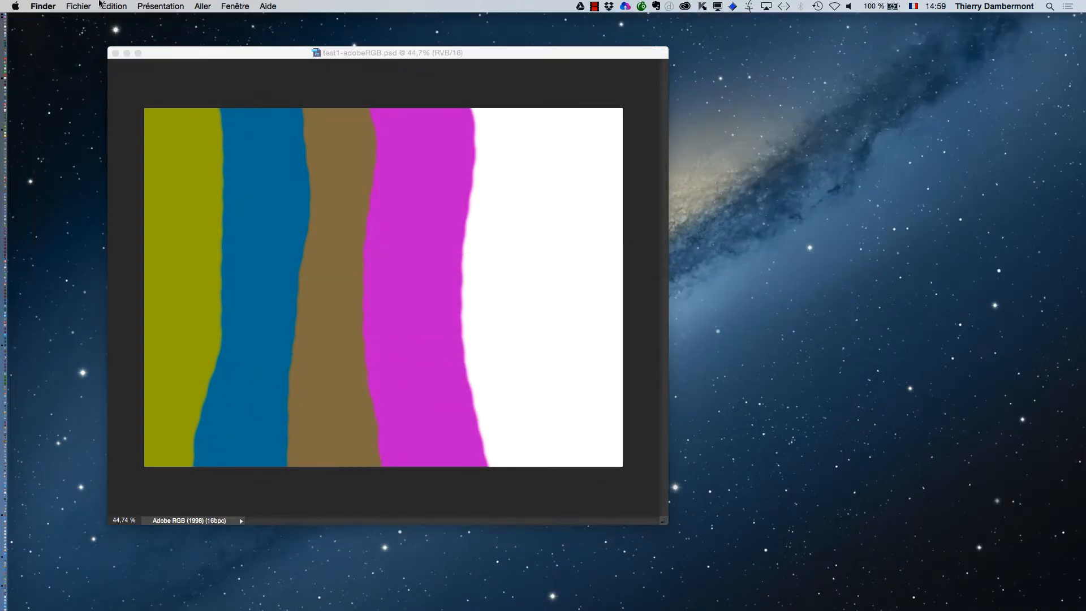
{"action": "left_click", "coordinate": [79, 6]}
{"action": "left_click", "coordinate": [76, 20]}
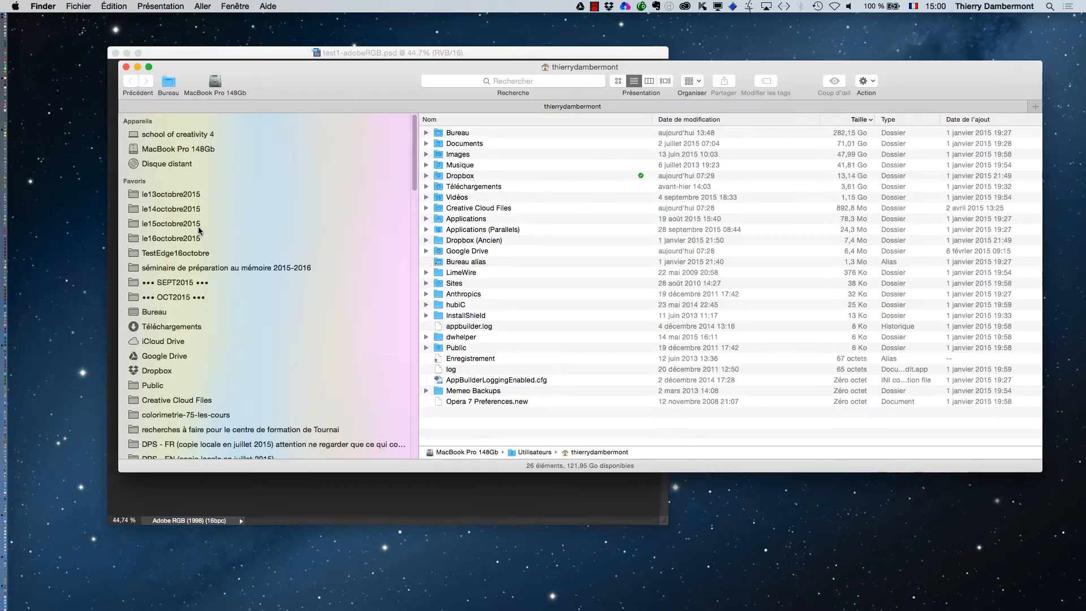
{"action": "left_click", "coordinate": [174, 238]}
{"action": "double_click", "coordinate": [473, 133]}
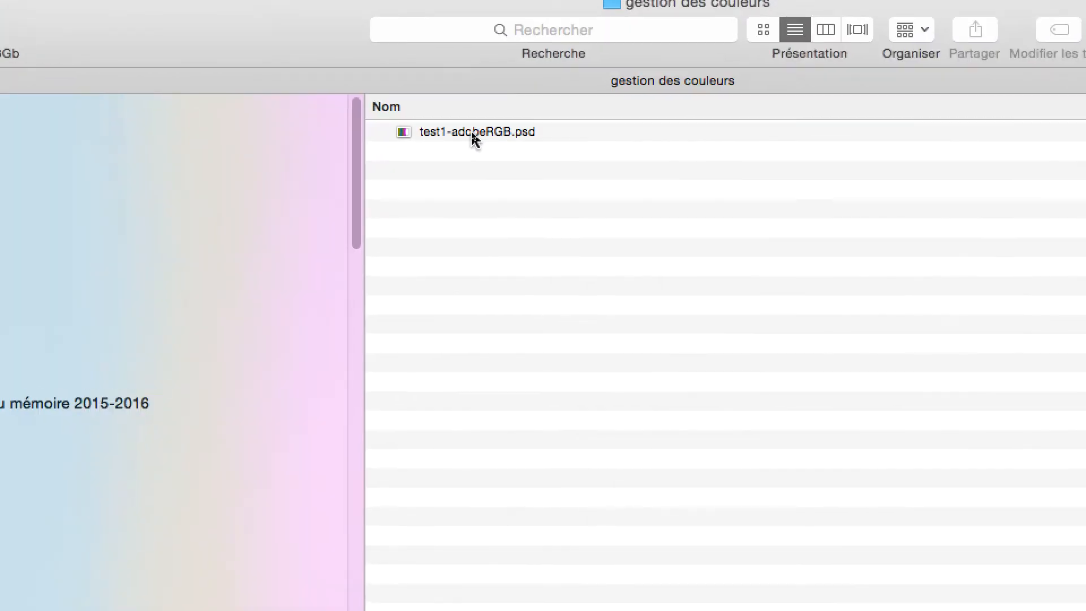
- Rename test1-adobeRGB.psd as test1-adobeRGB.txt
{"action": "left_click", "coordinate": [472, 131]}
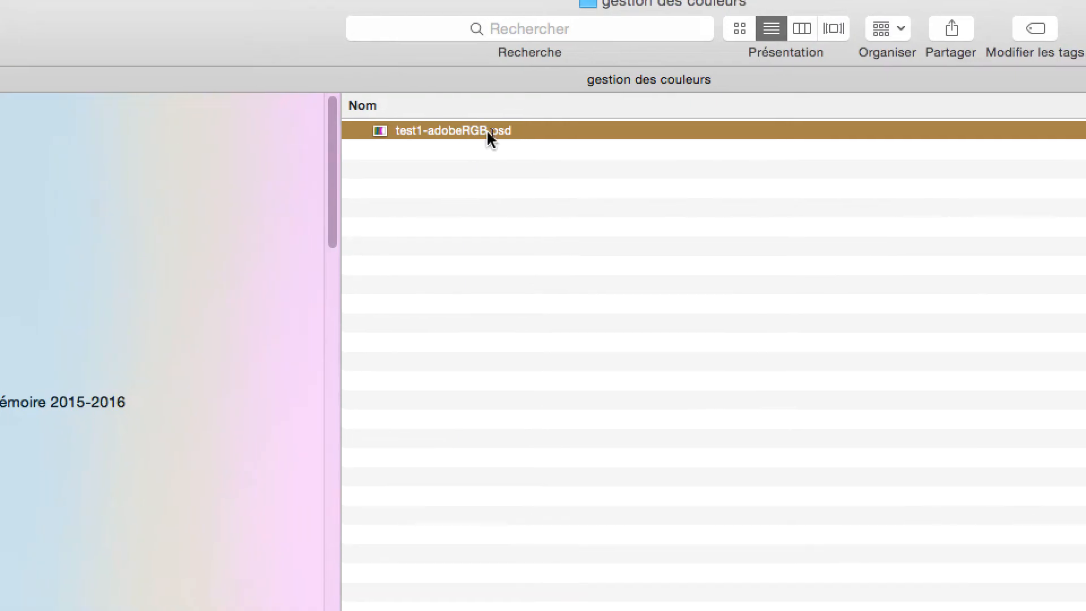
{"action": "left_click", "coordinate": [487, 130]}
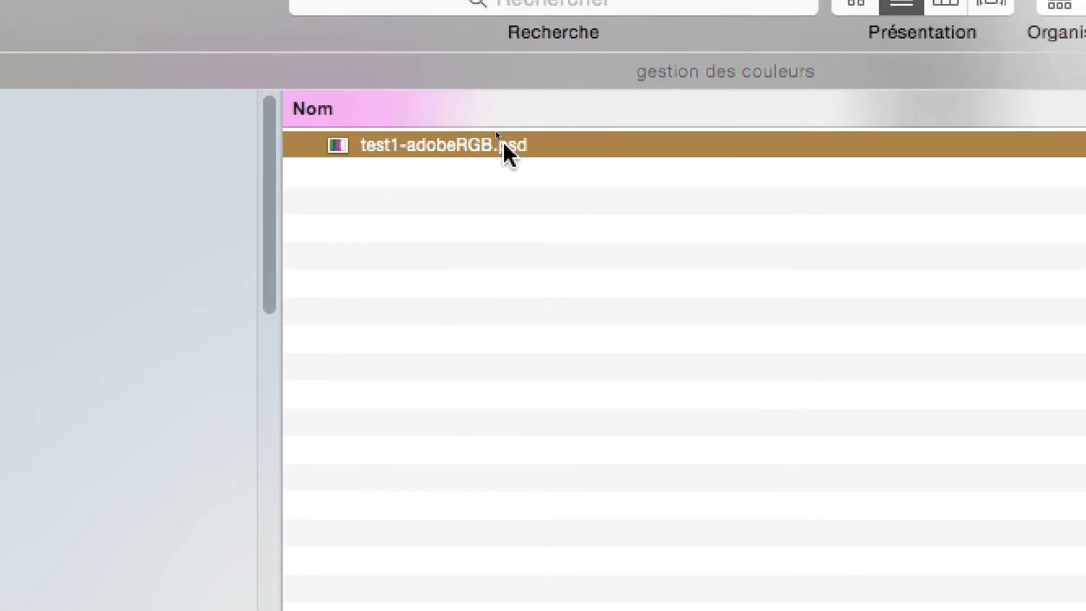
{"action": "left_click", "coordinate": [503, 145]}
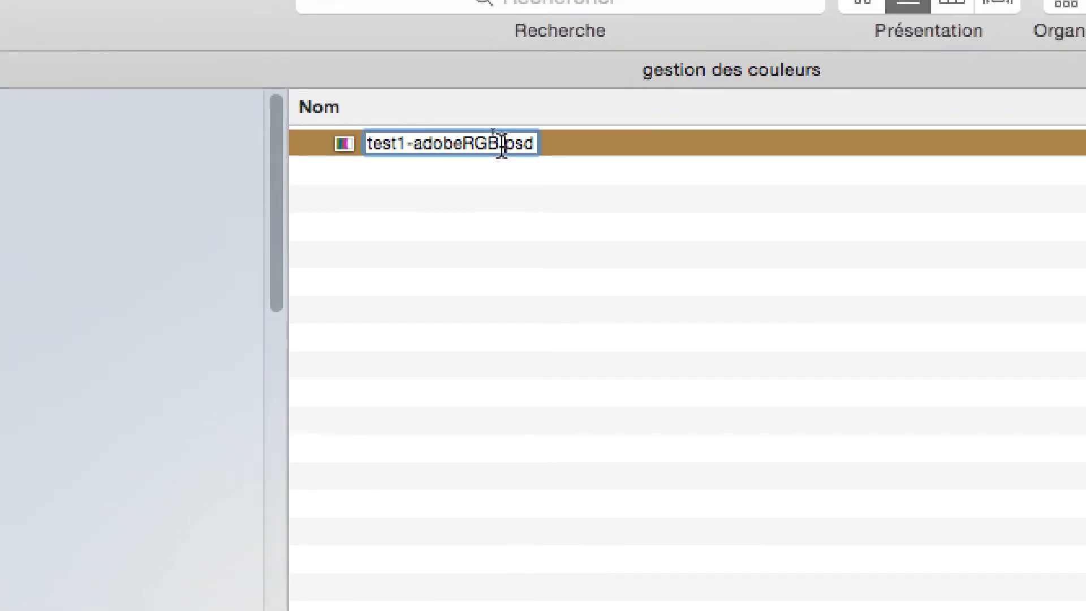
{"action": "left_click_drag", "start_coordinate": [503, 145], "coordinate": [558, 158]}
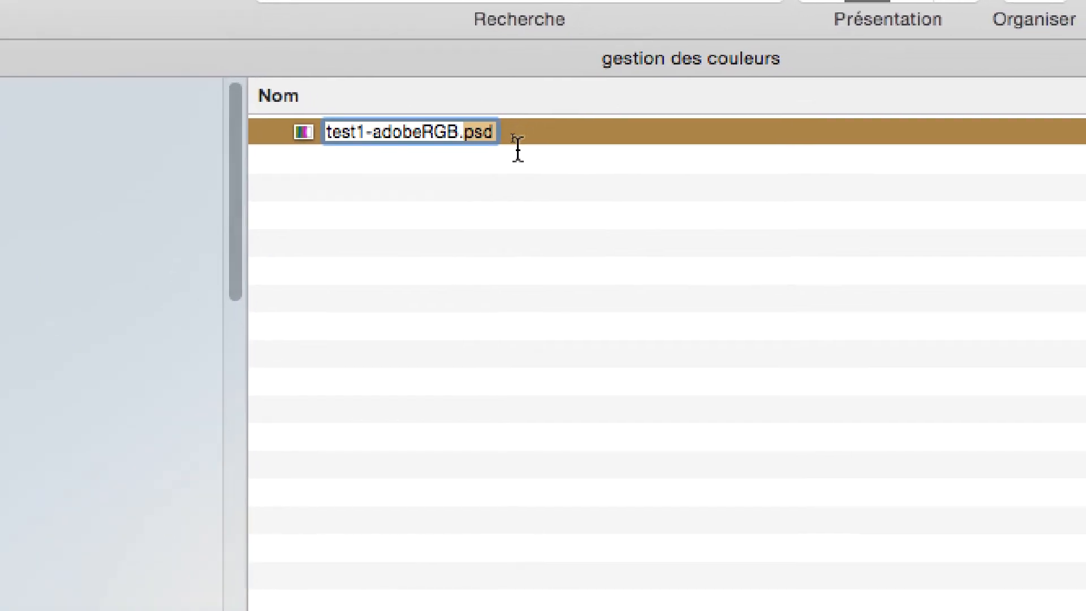
{"action": "type", "text": "txt"}
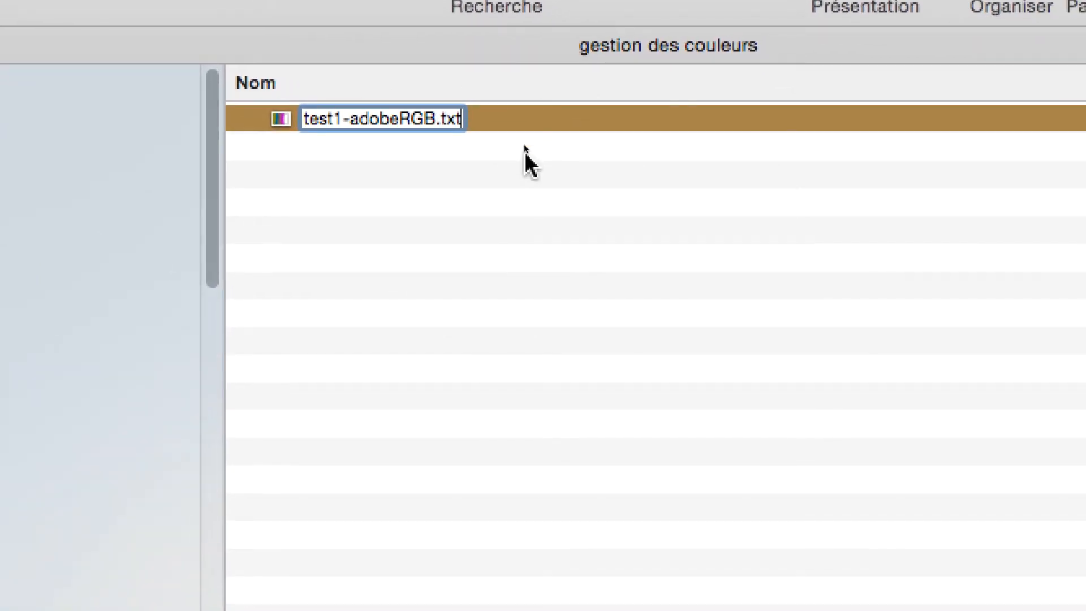
{"action": "key", "text": "Return"}
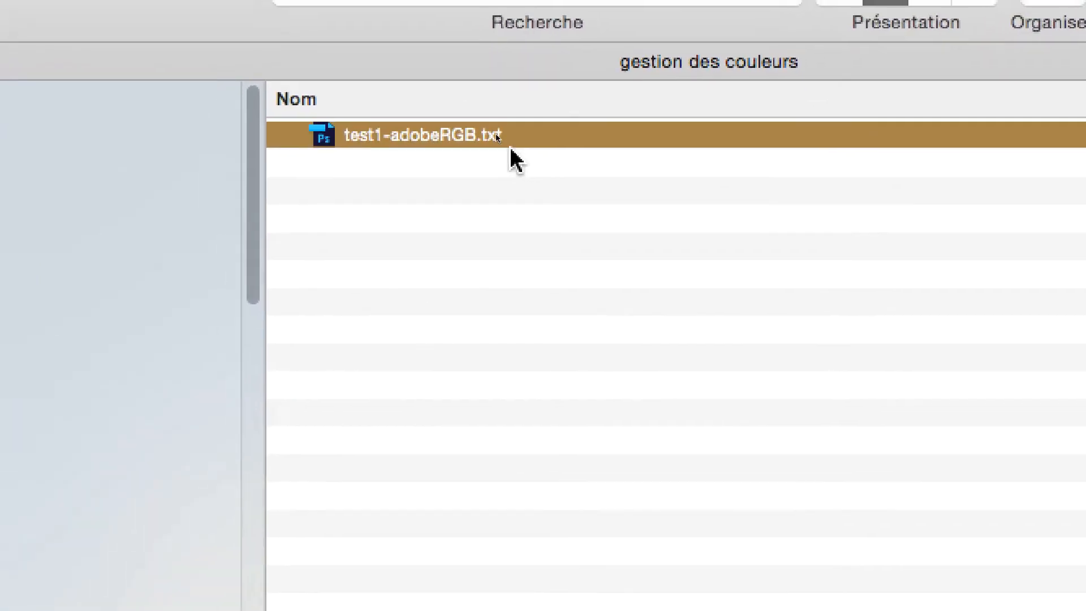
- Open test1-adobeRGB.txt in Photoshop to check its image, and close the document
{"action": "double_click", "coordinate": [503, 145]}
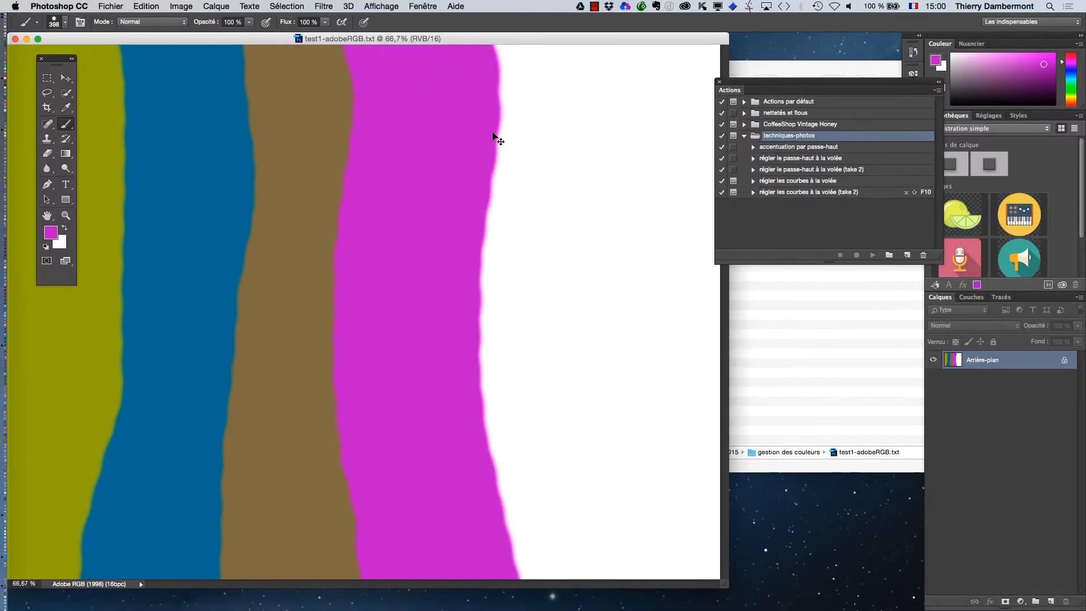
{"action": "key", "text": "super+w"}
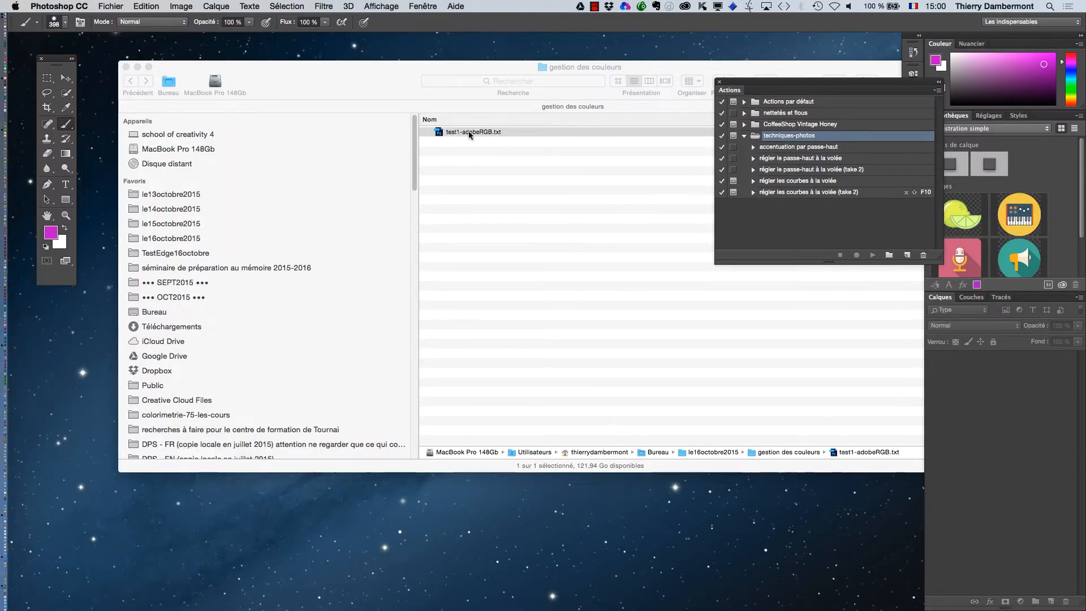
- Open test1-adobeRGB.txt from Finder in TextEdit and enlarge its window to show the embedded metadata
{"action": "right_click", "coordinate": [469, 135]}
{"action": "mouse_move", "coordinate": [484, 148]}
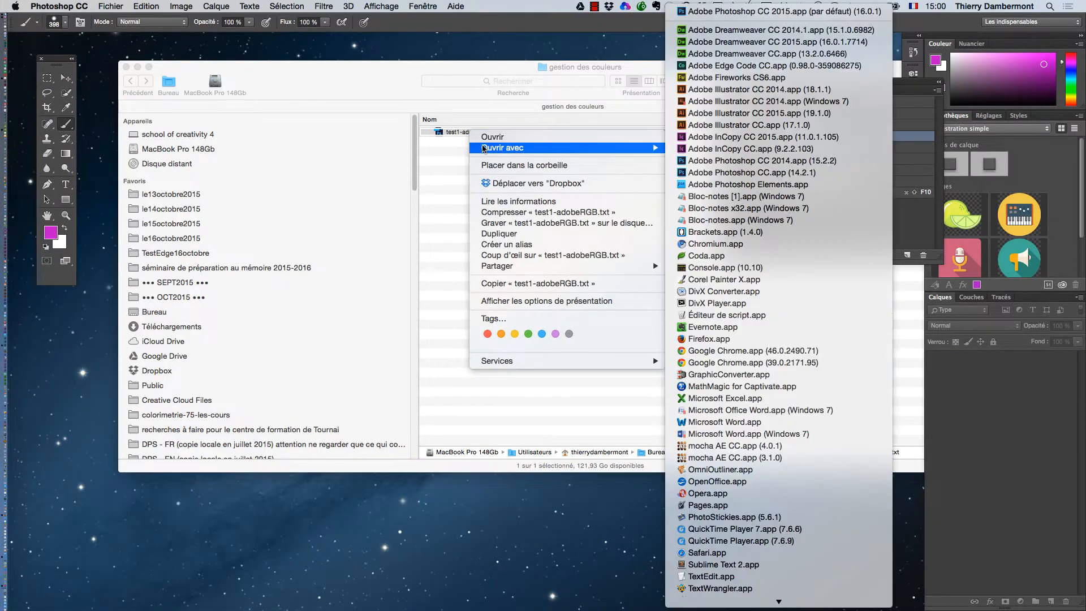
{"action": "left_click", "coordinate": [755, 576]}
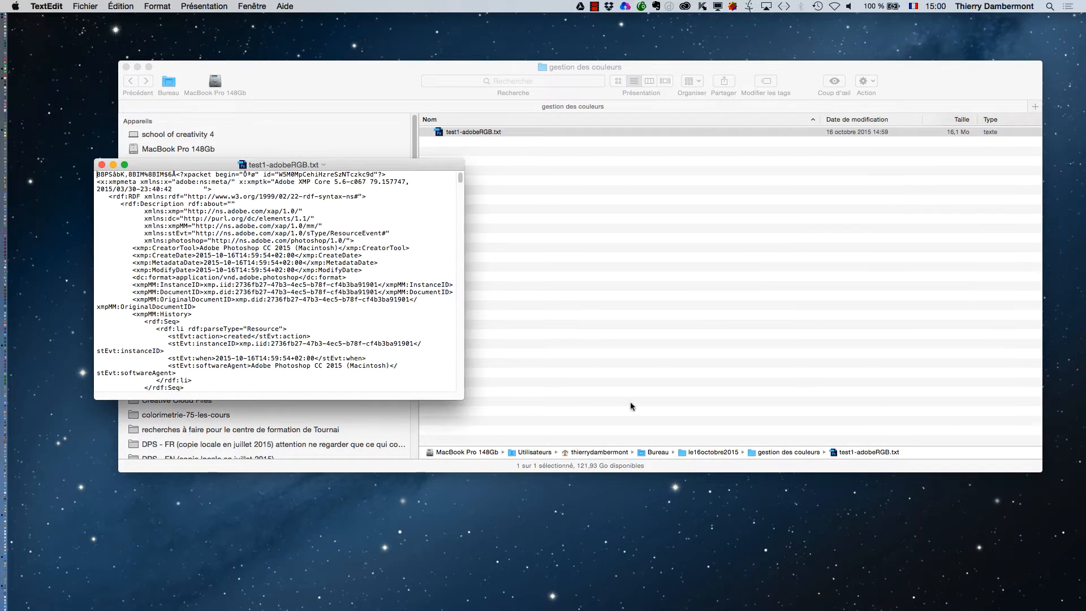
{"action": "left_click_drag", "start_coordinate": [325, 163], "coordinate": [289, 21]}
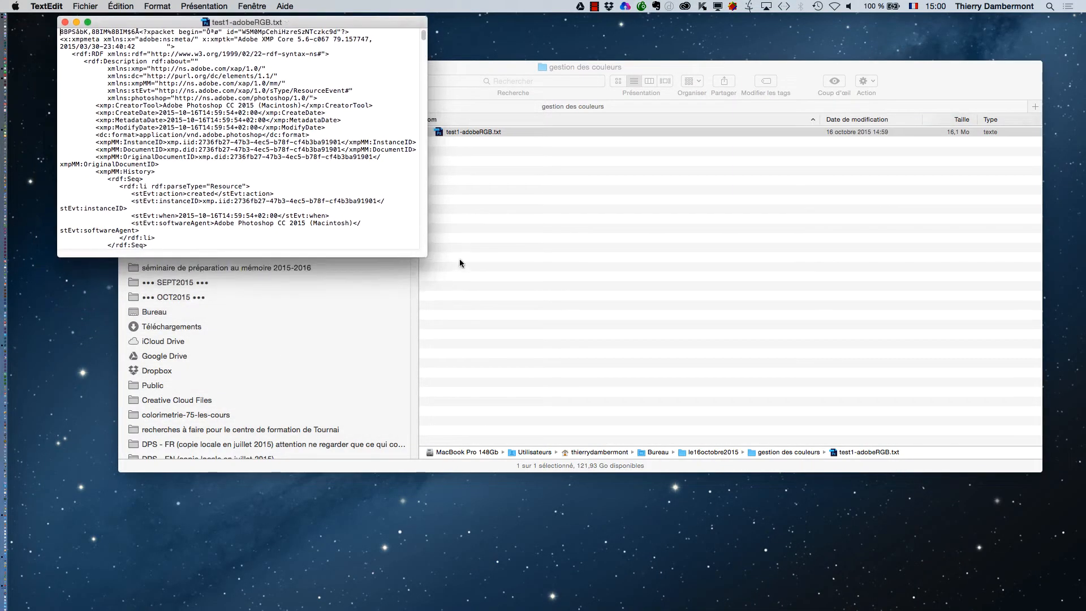
{"action": "left_click_drag", "start_coordinate": [427, 257], "coordinate": [908, 605]}
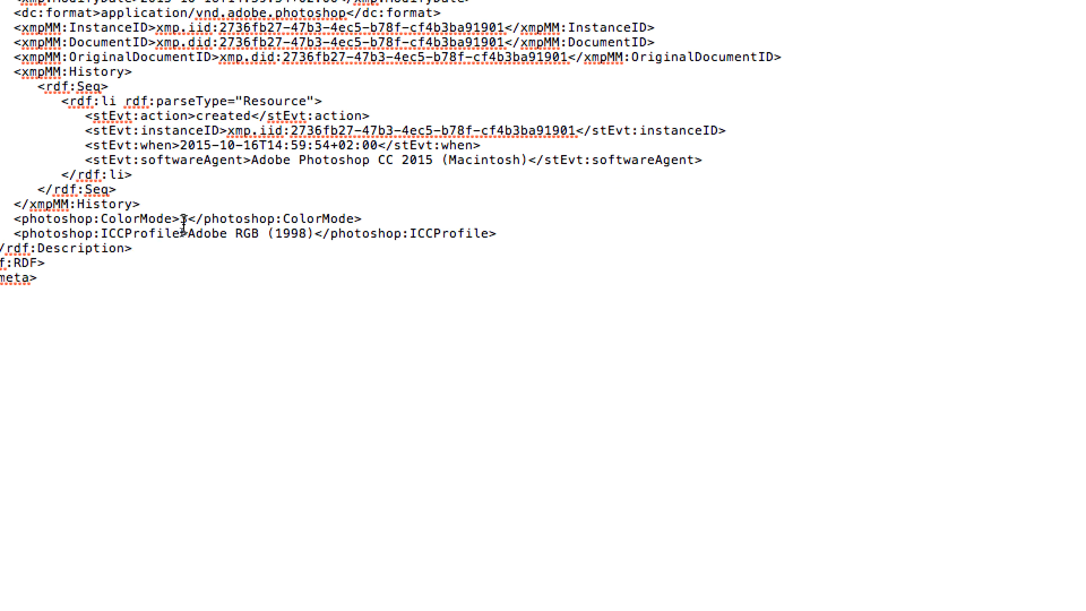
- Examine the ColorMode and ICCProfile entries in the file's XMP metadata and close the text document
{"action": "double_click", "coordinate": [184, 222]}
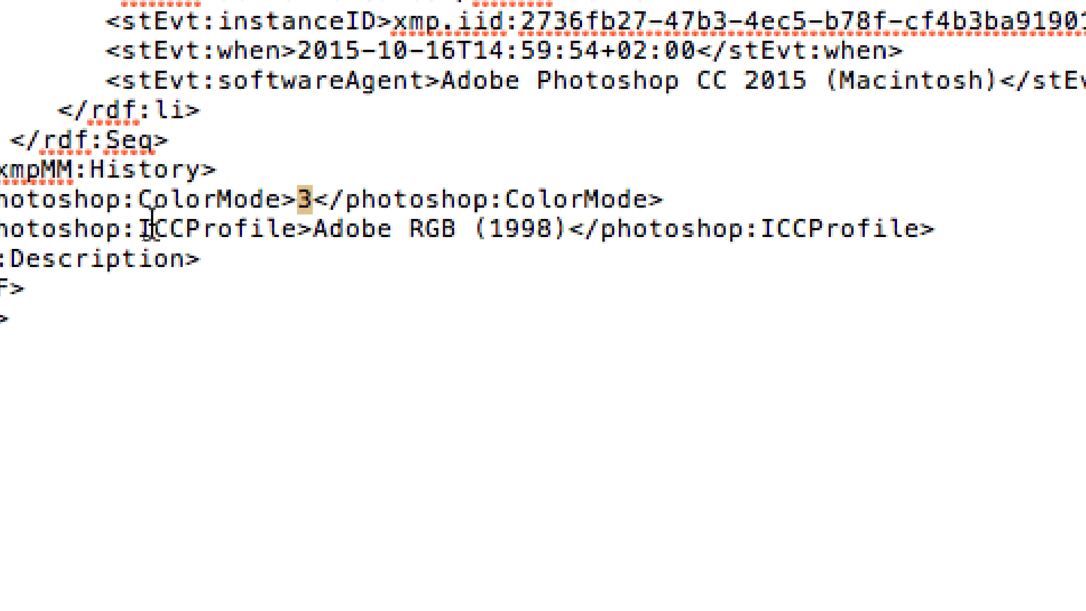
{"action": "left_click_drag", "start_coordinate": [180, 225], "coordinate": [433, 230]}
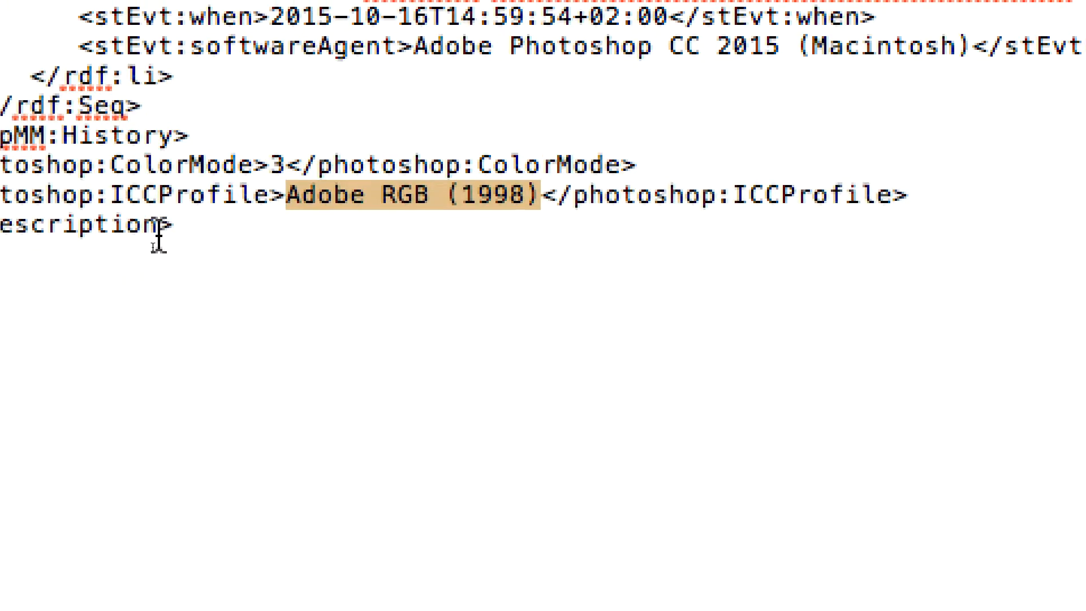
{"action": "left_click_drag", "start_coordinate": [174, 232], "coordinate": [79, 68]}
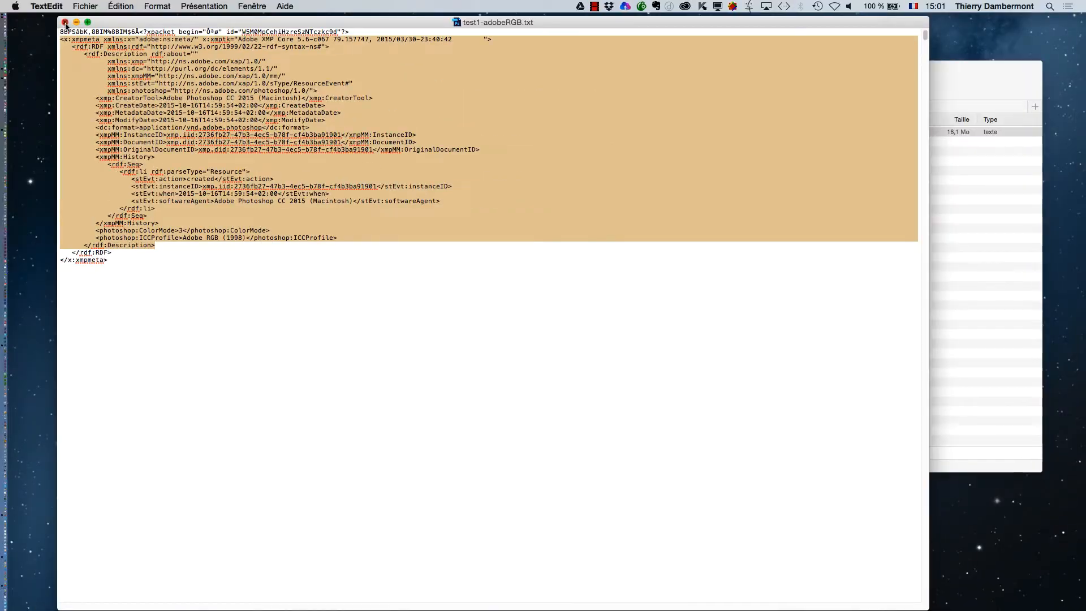
{"action": "left_click", "coordinate": [65, 22]}
- Restore the file's Photoshop extension by renaming it test1-adobeRGB.psd
{"action": "left_click", "coordinate": [484, 141]}
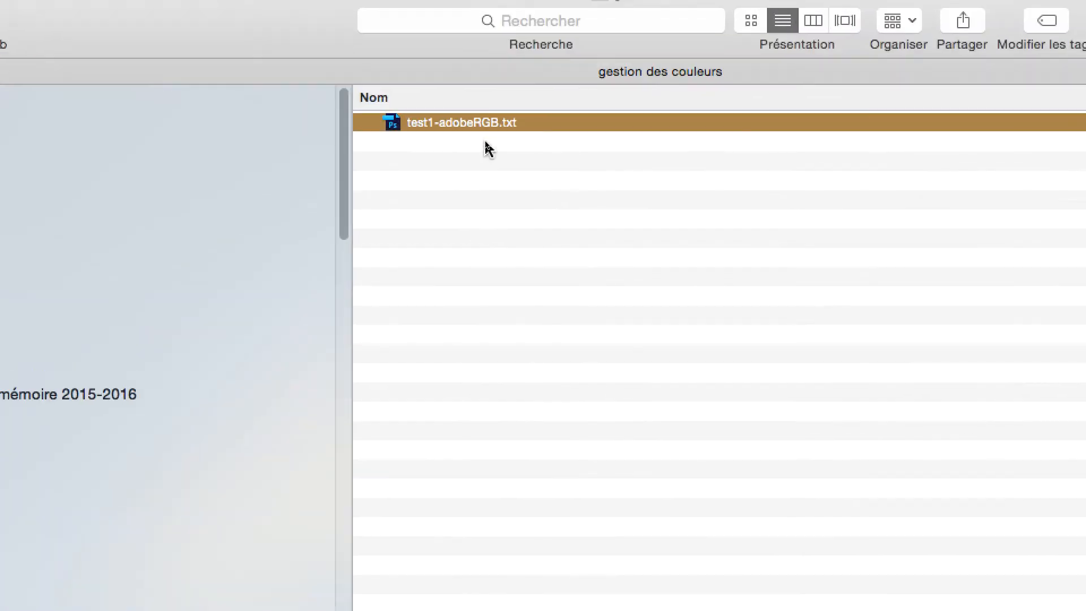
{"action": "left_click", "coordinate": [508, 128]}
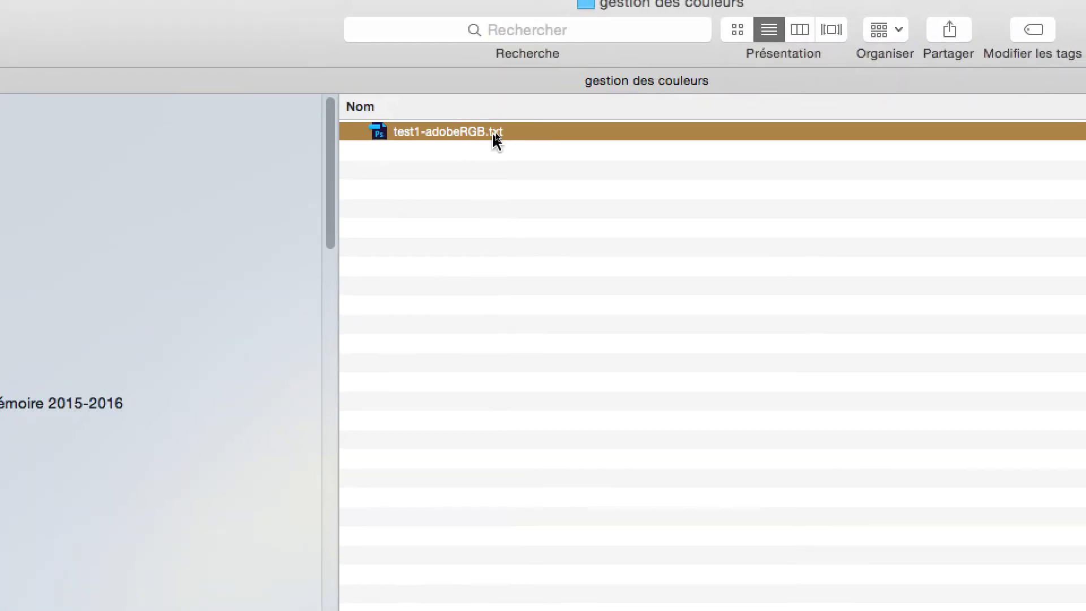
{"action": "double_click", "coordinate": [494, 132]}
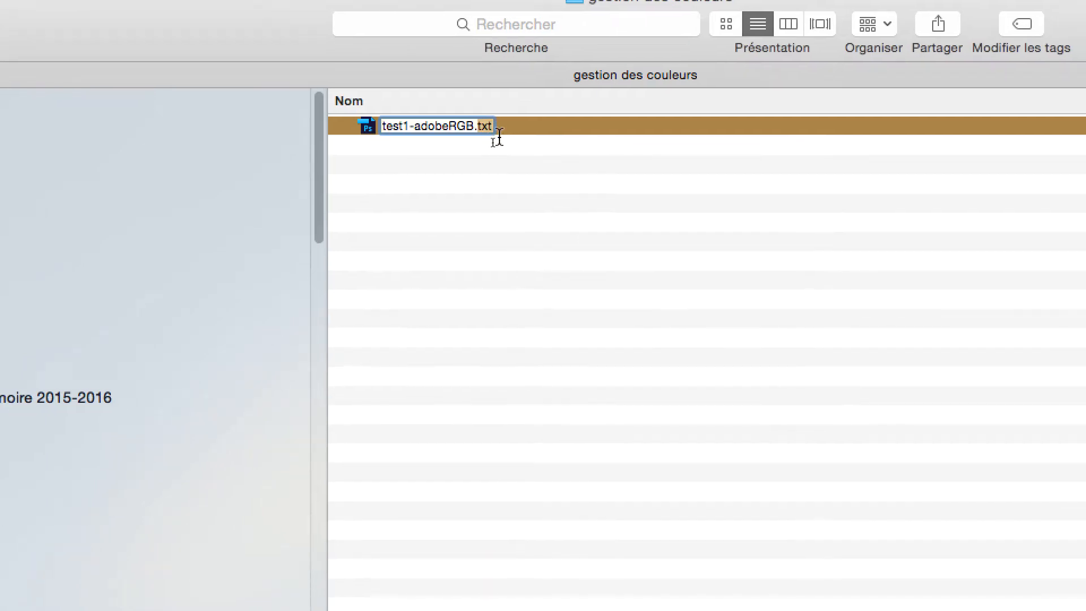
{"action": "type", "text": "psd"}
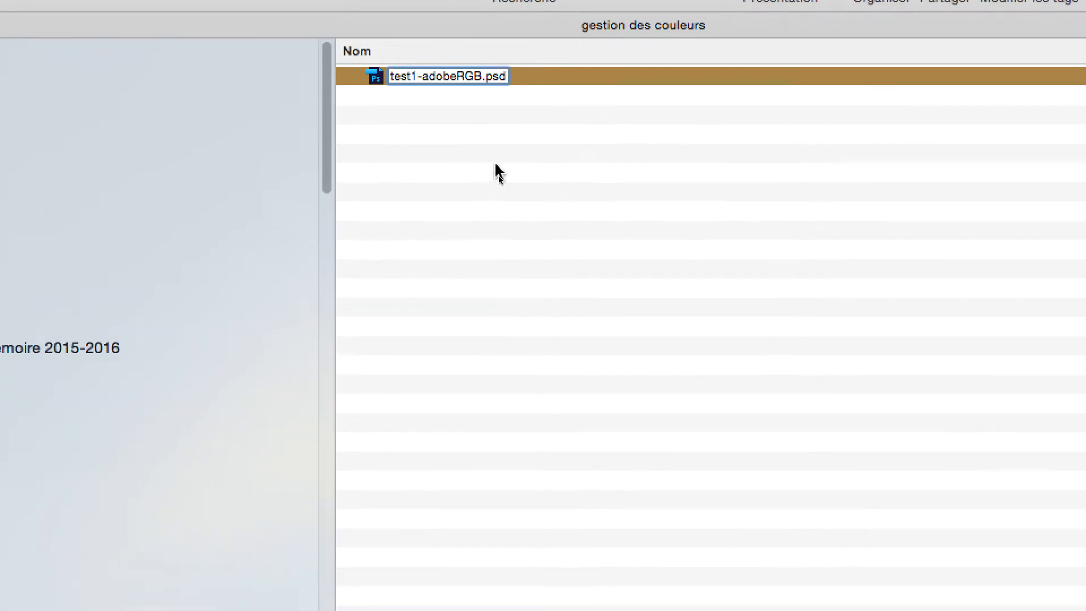
{"action": "key", "text": "Return"}
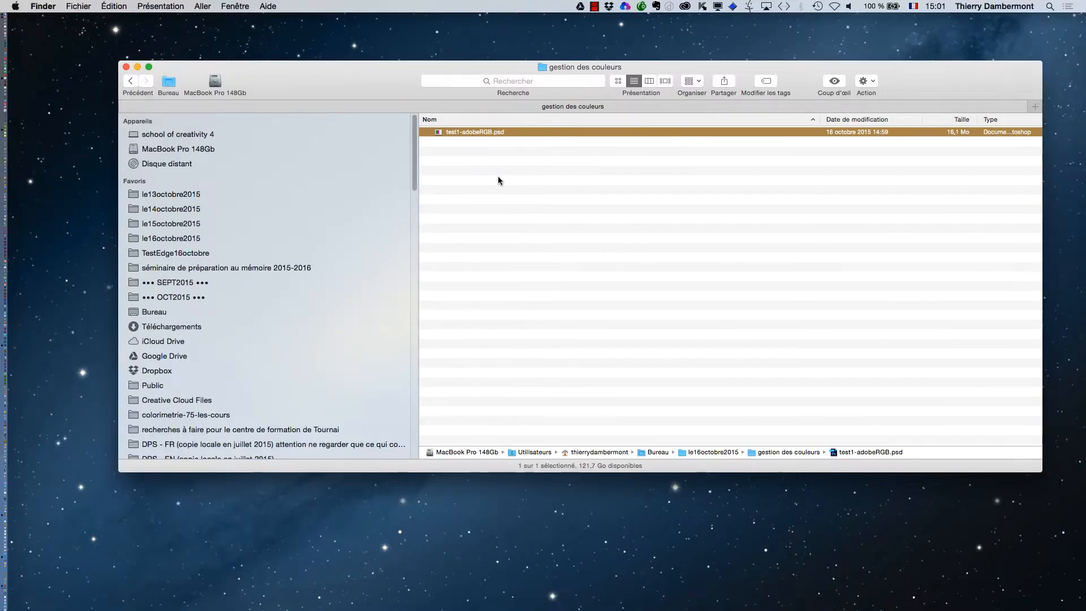
- Reopen test1-adobeRGB.psd in Photoshop, activate the Move tool and reduce the document view to 33.3%
{"action": "key", "text": "super+Tab"}
{"action": "key", "text": "super+Tab"}
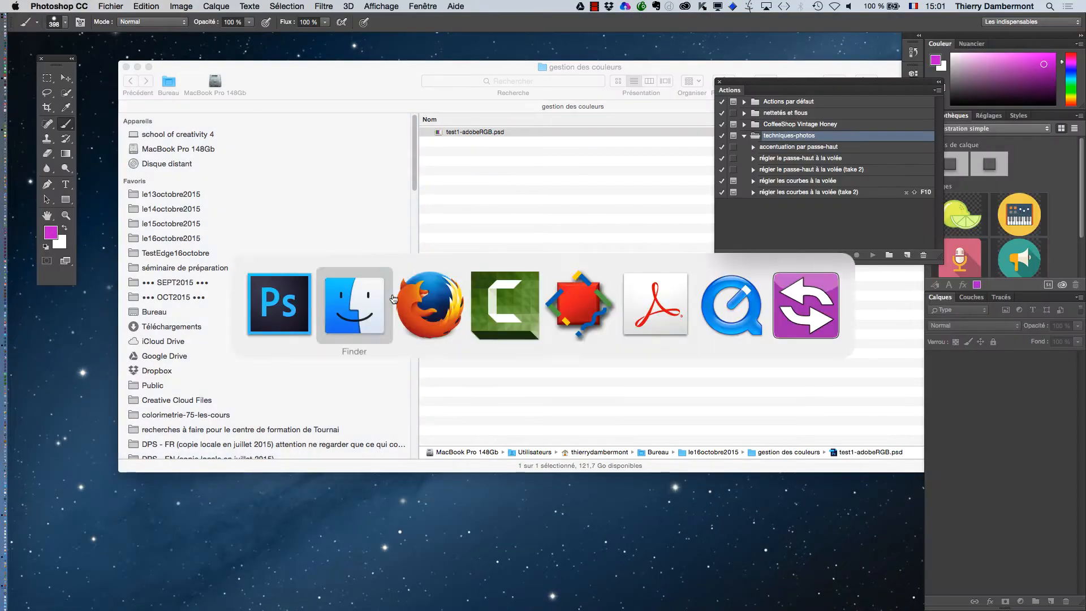
{"action": "double_click", "coordinate": [477, 133]}
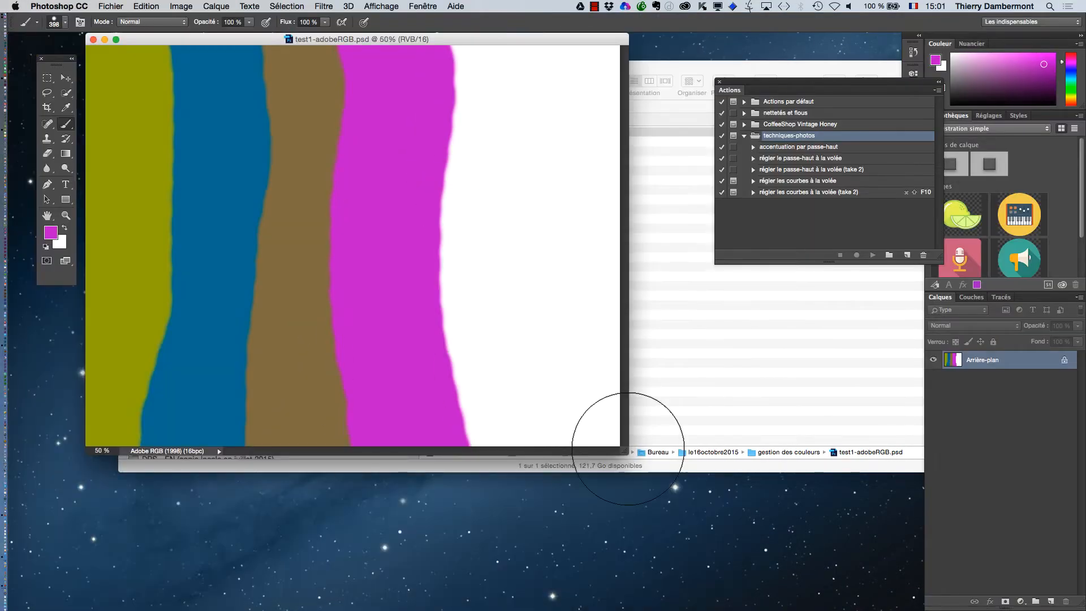
{"action": "key", "text": "v"}
{"action": "mouse_move", "coordinate": [624, 453]}
{"action": "left_mouse_down"}
{"action": "mouse_move", "coordinate": [536, 551]}
{"action": "mouse_move", "coordinate": [594, 555]}
{"action": "mouse_move", "coordinate": [603, 543]}
{"action": "mouse_move", "coordinate": [572, 561]}
{"action": "mouse_move", "coordinate": [536, 547]}
{"action": "left_mouse_up"}
{"action": "key", "text": "super+minus"}
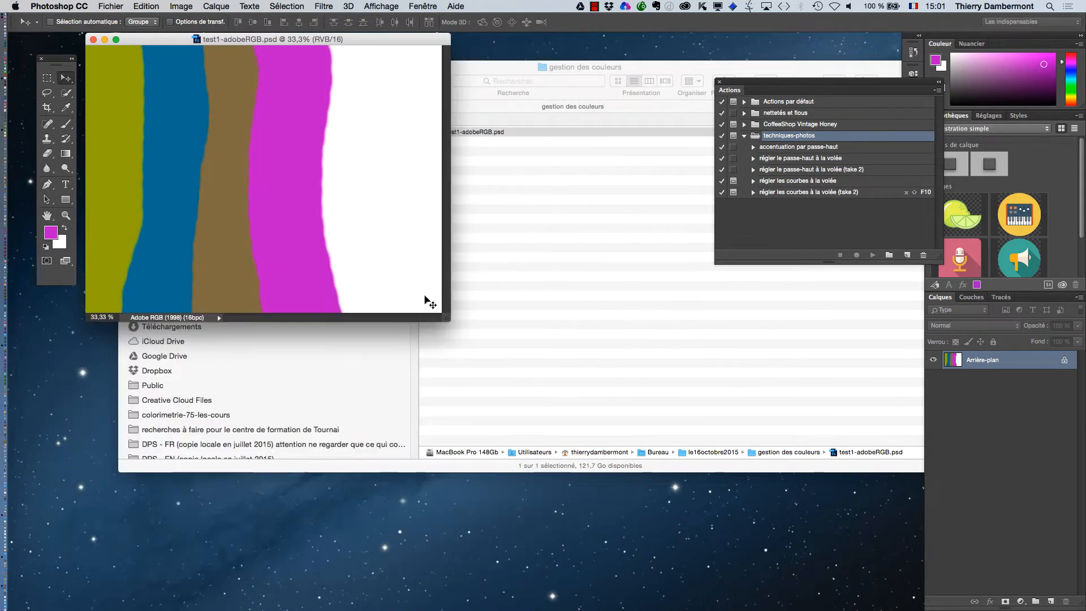
- Duplicate the image as test1-sRGB, reduce the copy's view to 33.3% and hide the other applications
{"action": "left_click", "coordinate": [187, 6]}
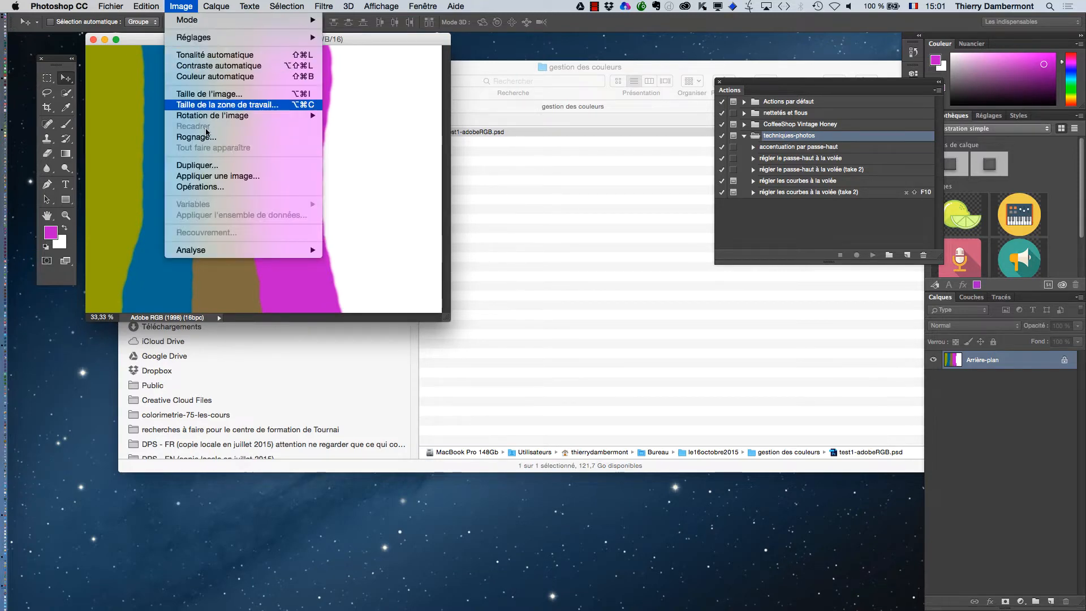
{"action": "mouse_move", "coordinate": [215, 116]}
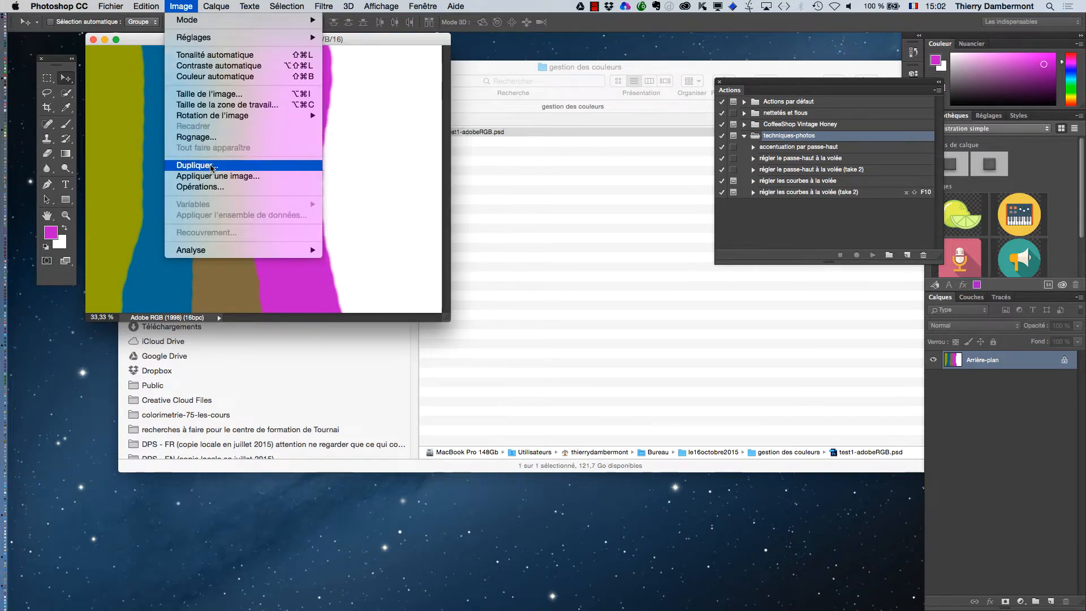
{"action": "left_click", "coordinate": [212, 166]}
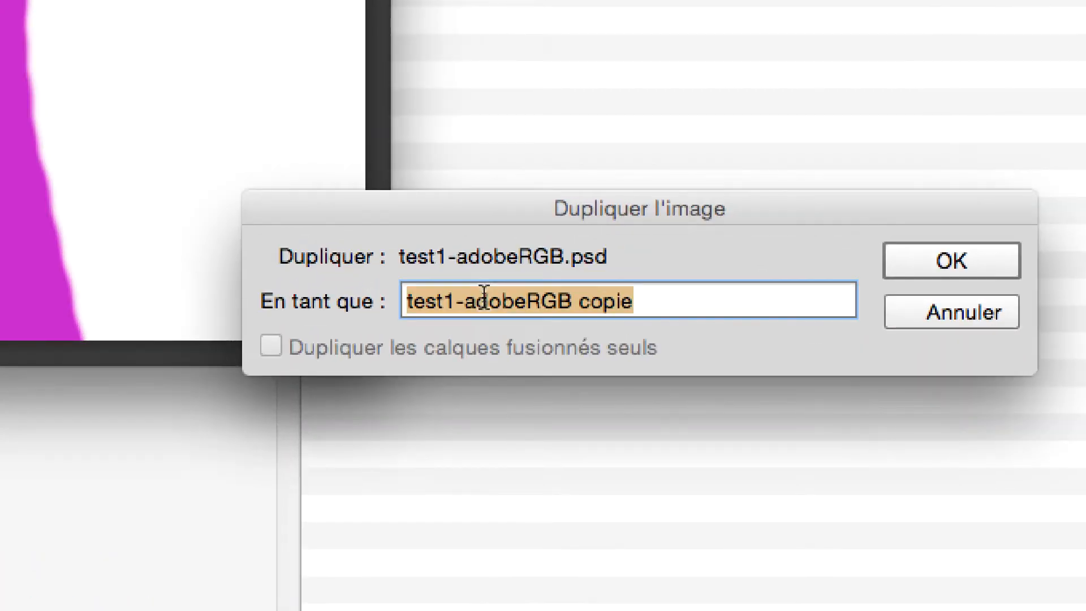
{"action": "left_click", "coordinate": [484, 296]}
{"action": "left_click_drag", "start_coordinate": [466, 300], "coordinate": [497, 300]}
{"action": "type", "text": "s"}
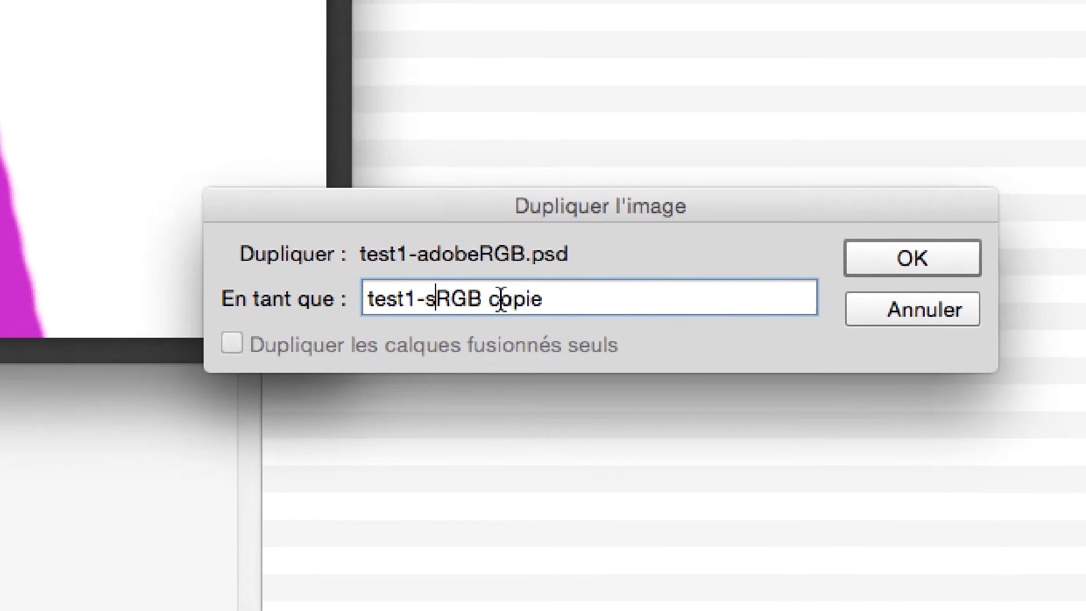
{"action": "double_click", "coordinate": [501, 299]}
{"action": "key", "text": "BackSpace"}
{"action": "key", "text": "BackSpace"}
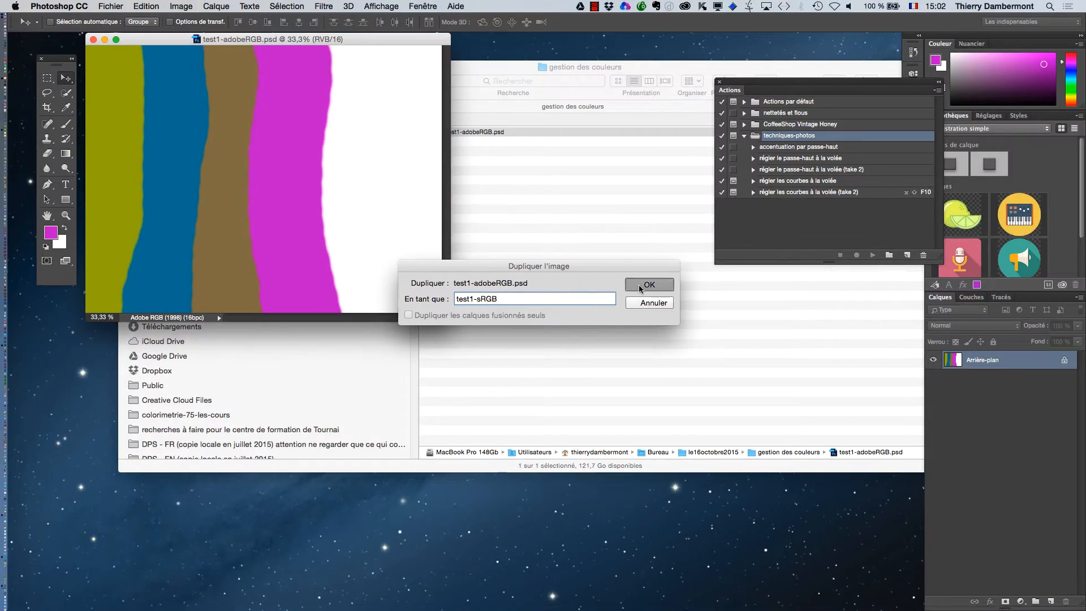
{"action": "left_click", "coordinate": [640, 286]}
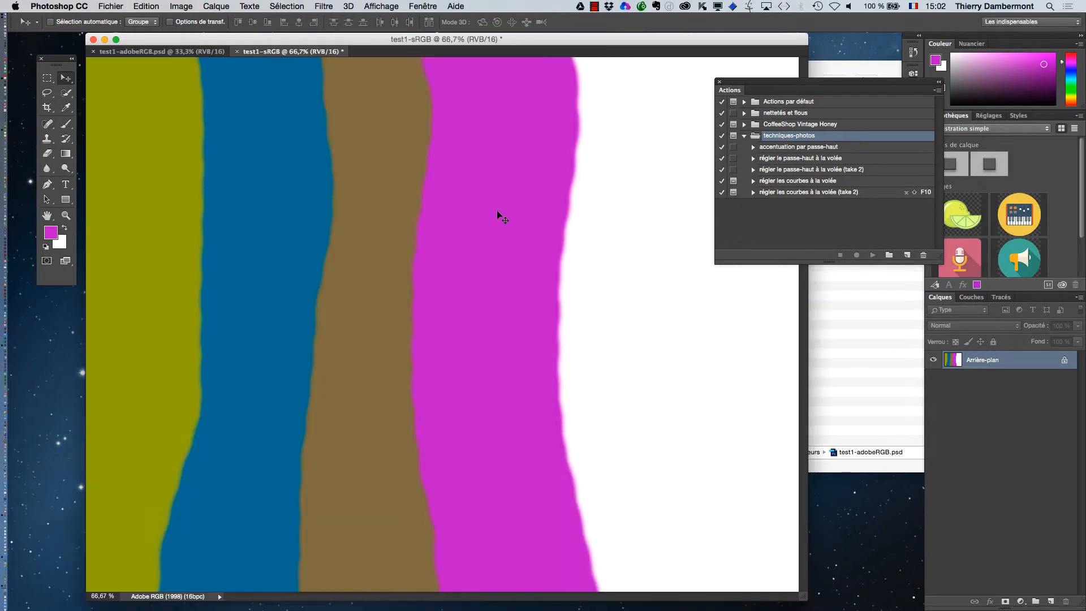
{"action": "key", "text": "super+minus"}
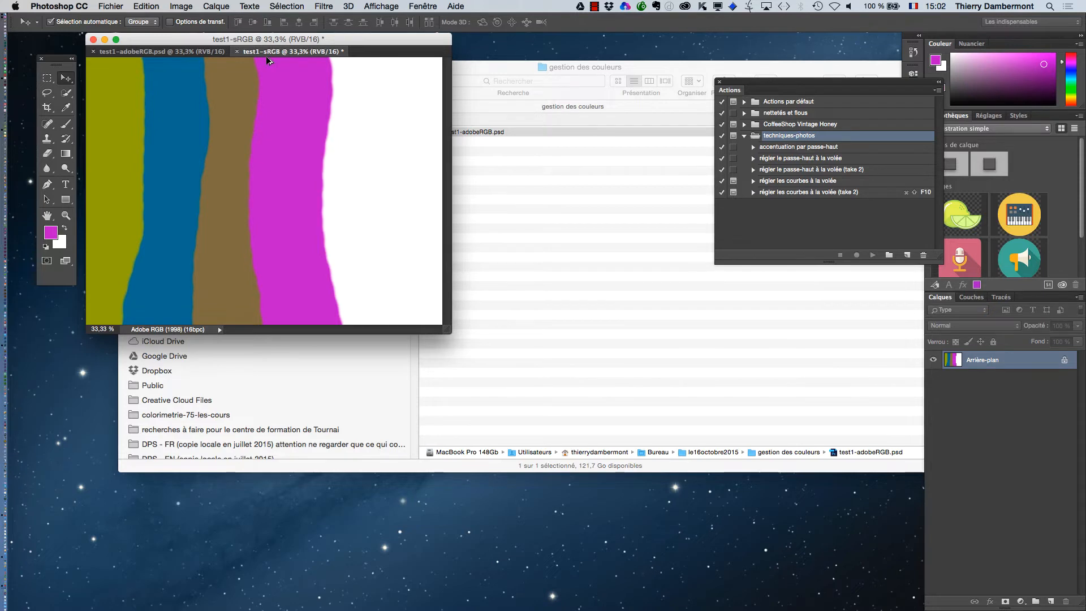
{"action": "key", "text": "alt+super+h"}
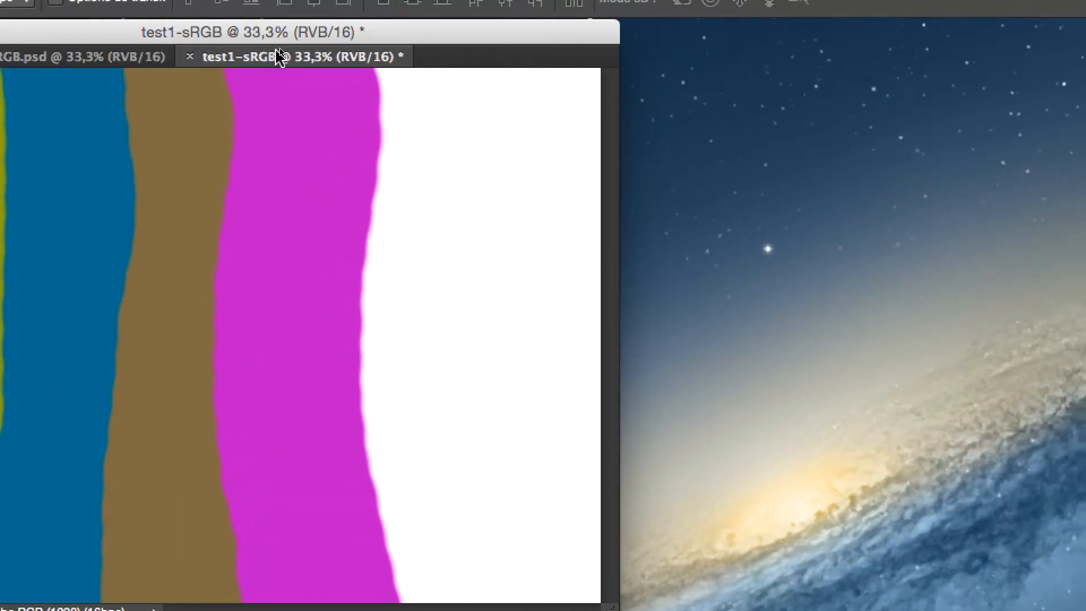
- Detach the test1-sRGB copy into its own window, close the Actions panel and place both documents side by side
{"action": "left_click_drag", "start_coordinate": [295, 43], "coordinate": [256, 89]}
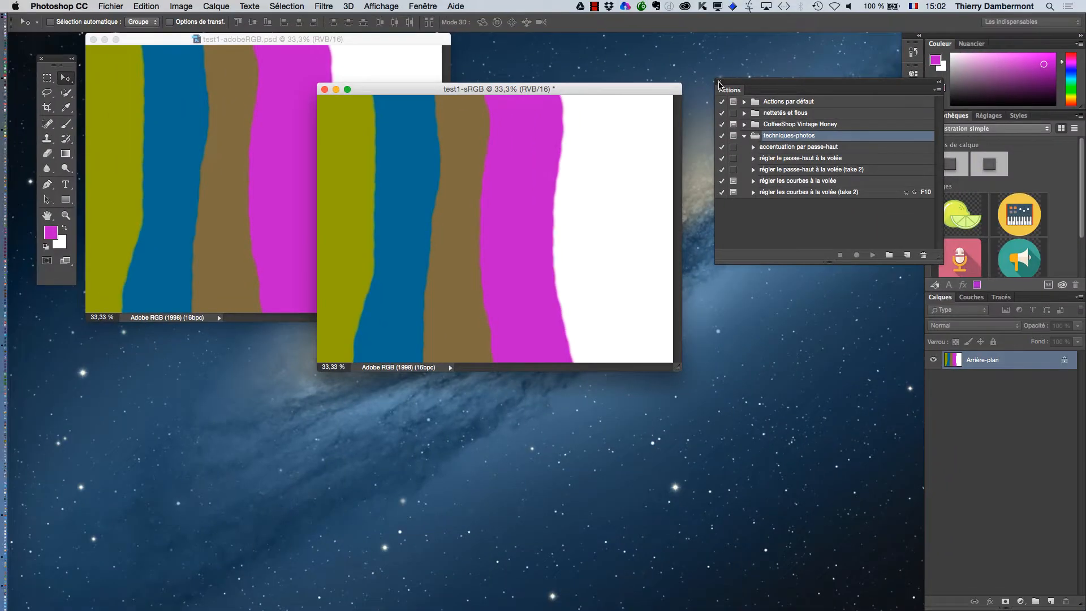
{"action": "left_click", "coordinate": [720, 85]}
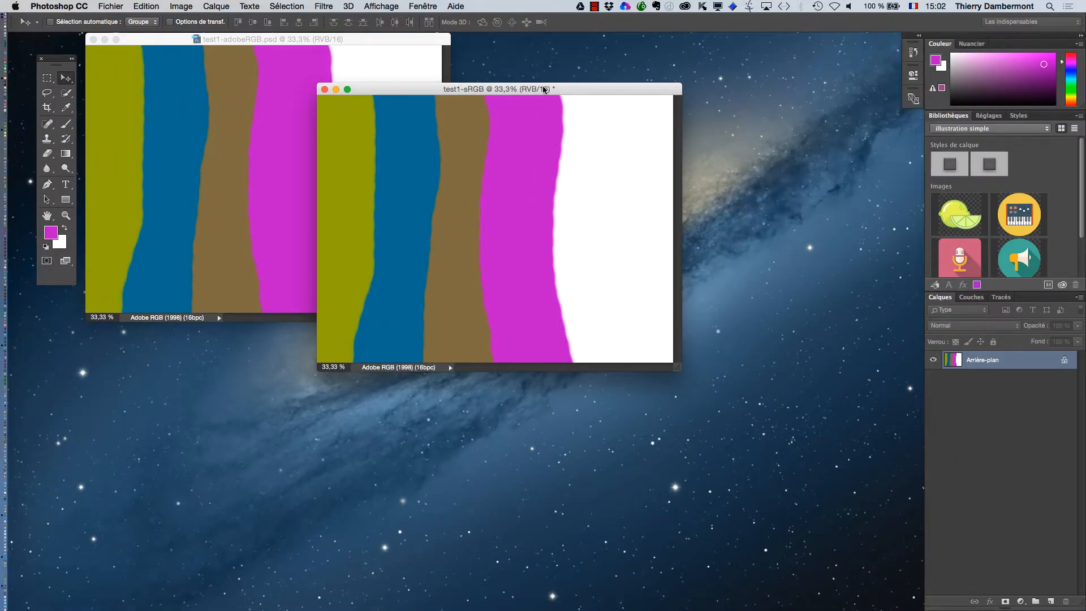
{"action": "left_click_drag", "start_coordinate": [460, 87], "coordinate": [635, 72]}
{"action": "left_click_drag", "start_coordinate": [396, 40], "coordinate": [412, 72]}
{"action": "left_click", "coordinate": [645, 81]}
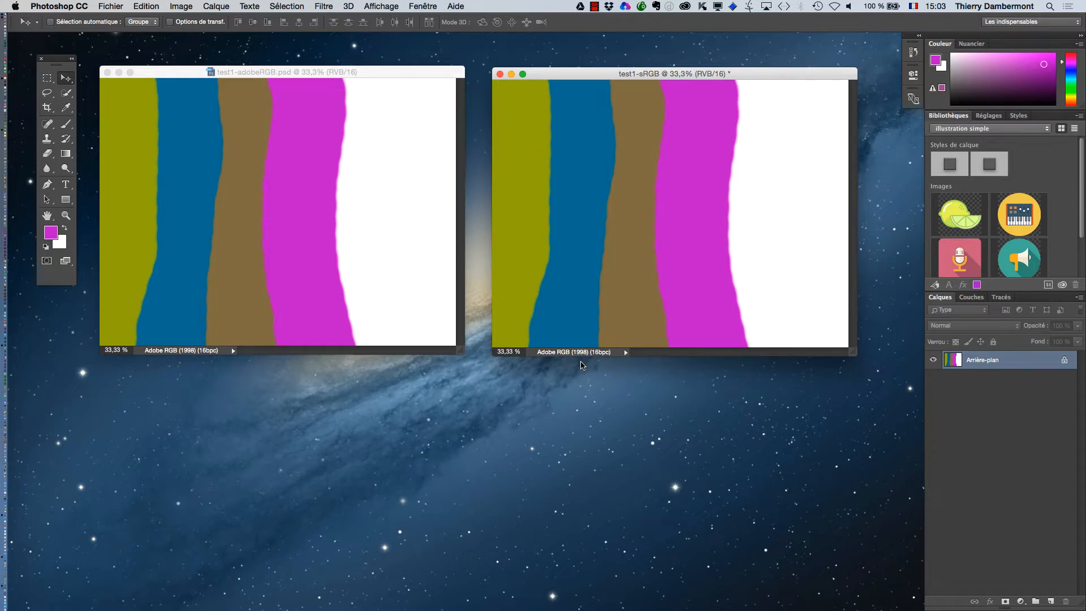
{"action": "mouse_move", "coordinate": [613, 67]}
{"action": "left_mouse_down"}
{"action": "mouse_move", "coordinate": [604, 87]}
{"action": "mouse_move", "coordinate": [608, 66]}
{"action": "mouse_move", "coordinate": [600, 73]}
{"action": "left_mouse_up"}
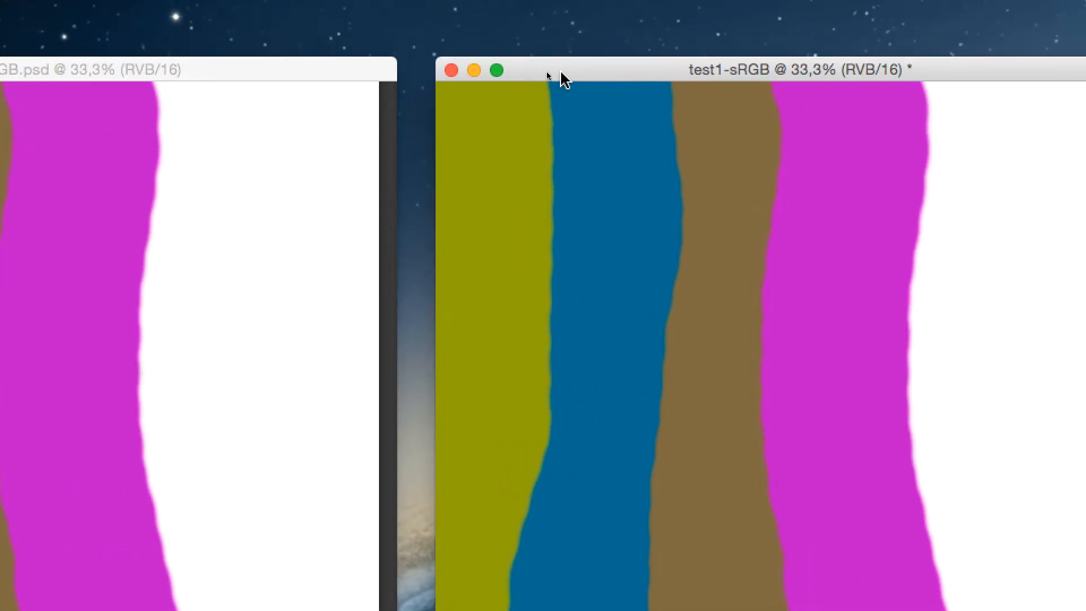
{"action": "mouse_move", "coordinate": [701, 79]}
{"action": "left_mouse_down"}
{"action": "mouse_move", "coordinate": [516, 45]}
{"action": "mouse_move", "coordinate": [705, 72]}
{"action": "left_mouse_up"}
- Try converting the test1-sRGB copy to the sRGB IEC61966-2.1 profile and undo the conversion
{"action": "left_click", "coordinate": [271, 8]}
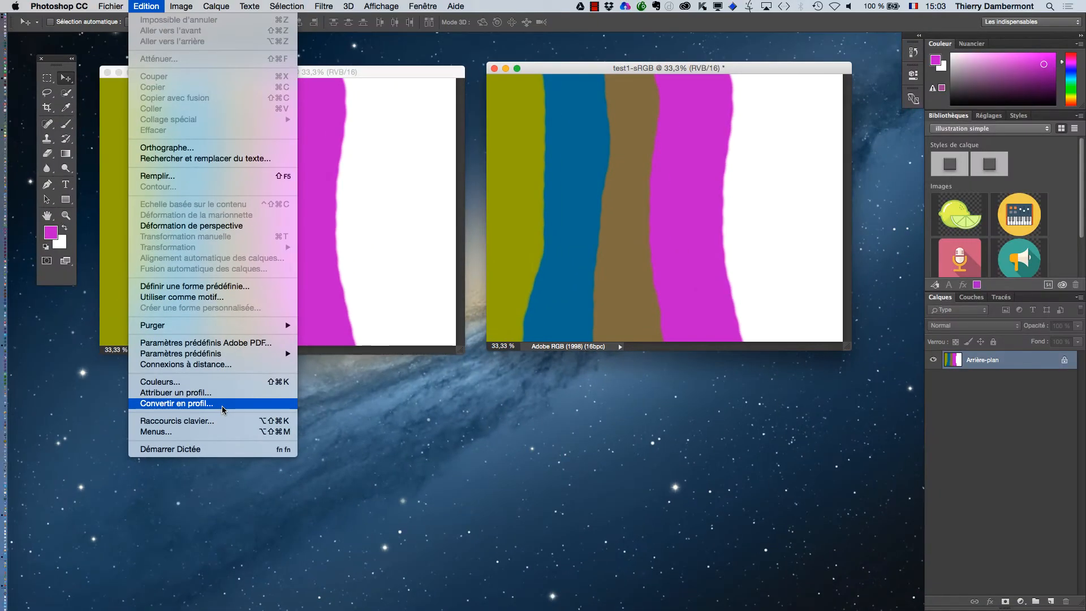
{"action": "left_click", "coordinate": [222, 405]}
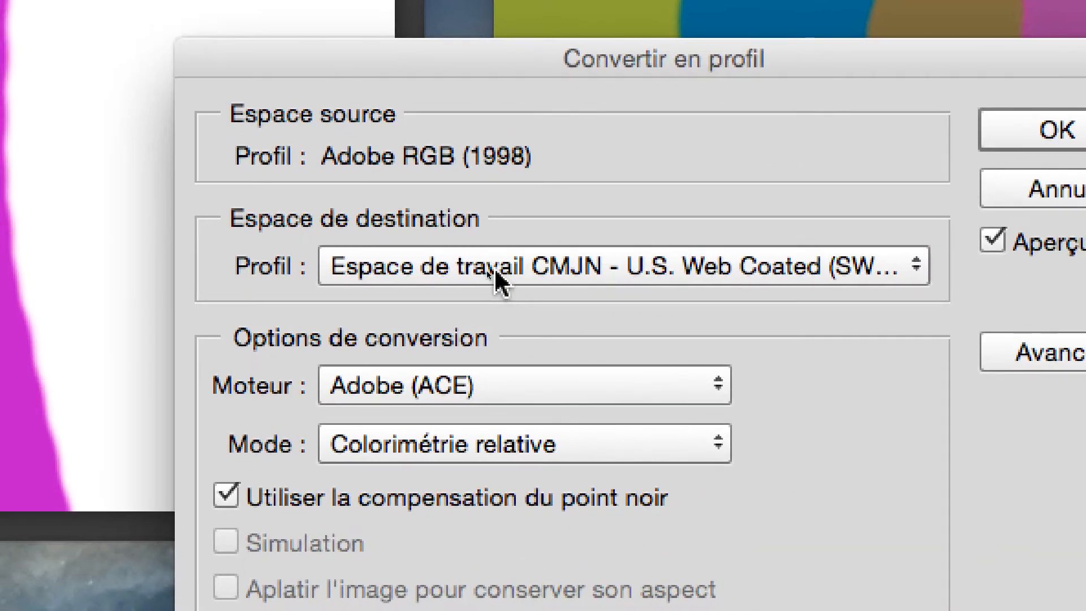
{"action": "left_click", "coordinate": [493, 267]}
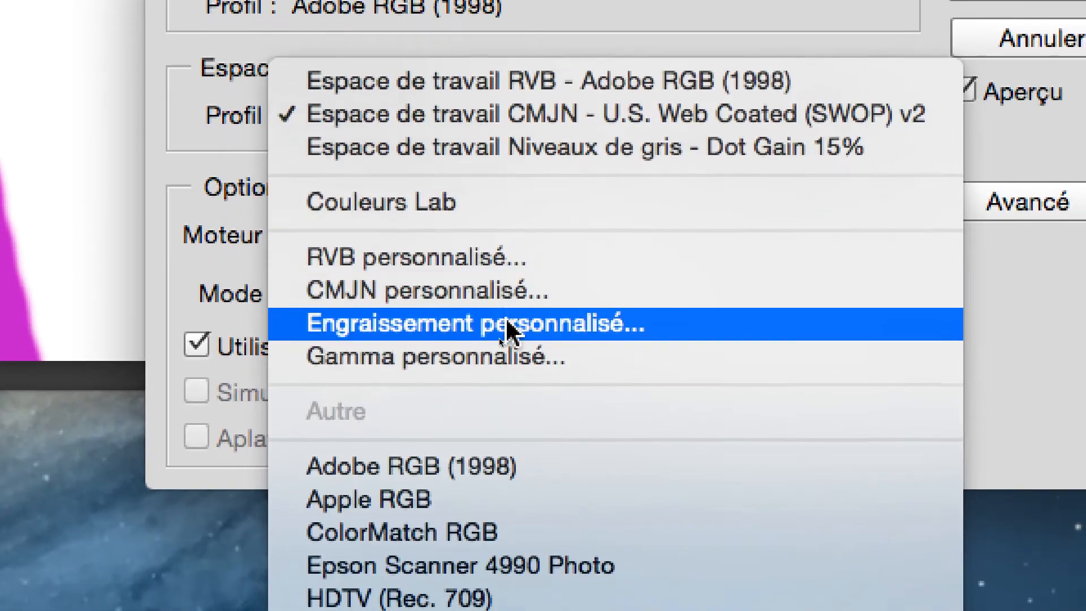
{"action": "scroll", "coordinate": [505, 344], "scroll_direction": "down", "scroll_amount": 2}
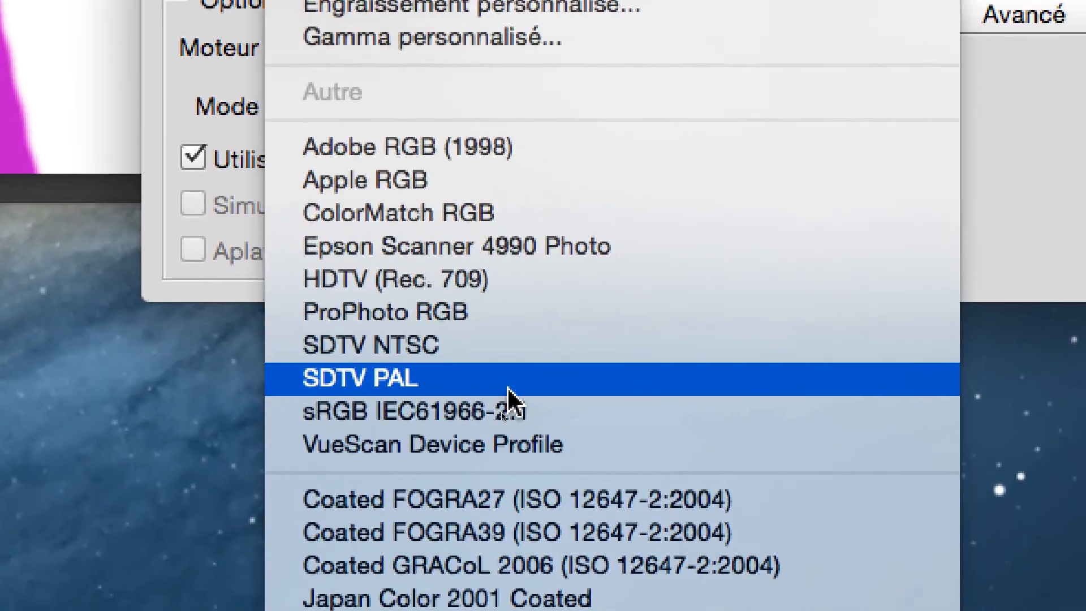
{"action": "left_click", "coordinate": [512, 540]}
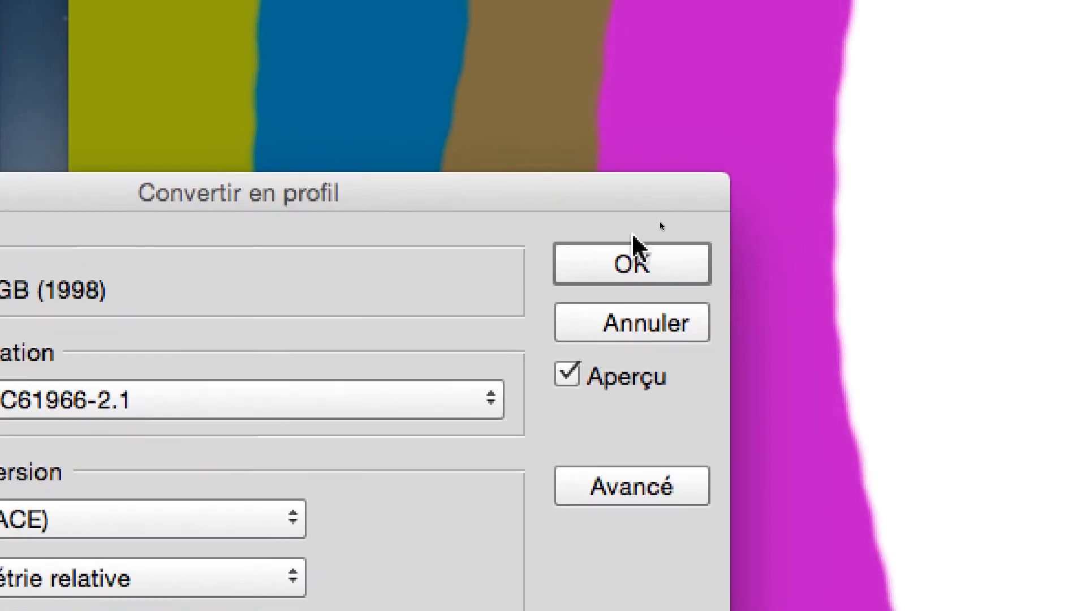
{"action": "left_click", "coordinate": [1072, 144]}
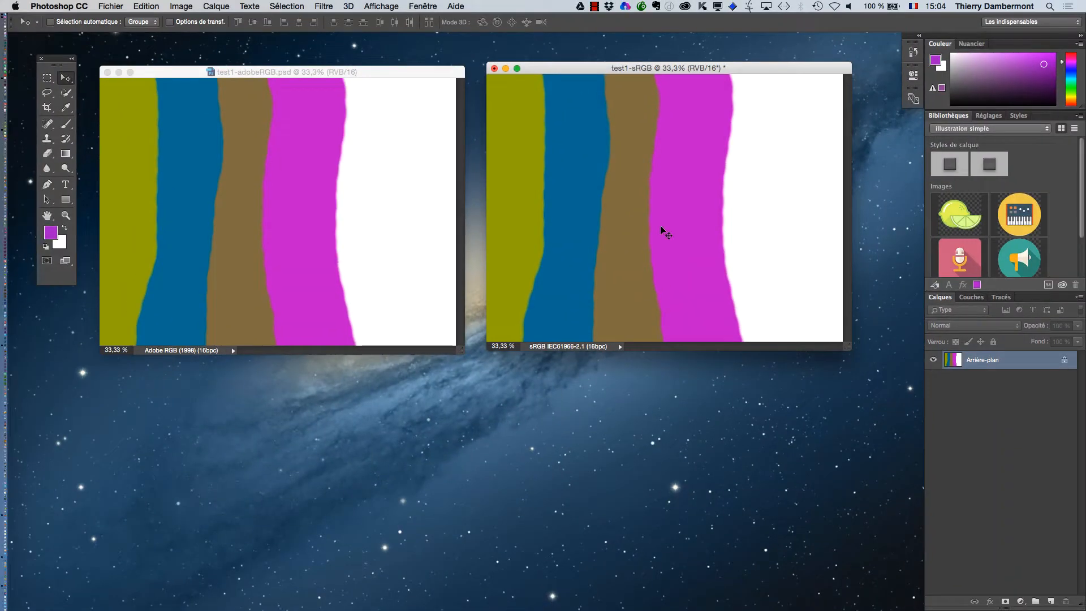
{"action": "key", "text": "super"}
{"action": "key", "text": "super+z"}
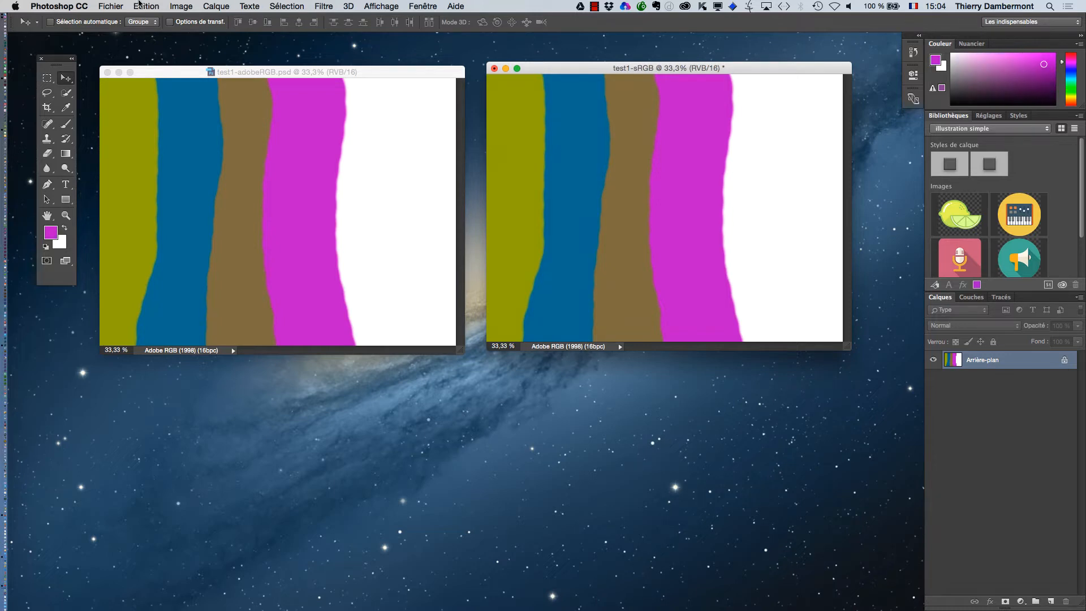
- Convert test1-sRGB to sRGB IEC61966-2.1 using the Adobe (ACE) engine, Colorimétrie relative mode and black point compensation
{"action": "left_click", "coordinate": [146, 6]}
{"action": "left_click", "coordinate": [231, 405]}
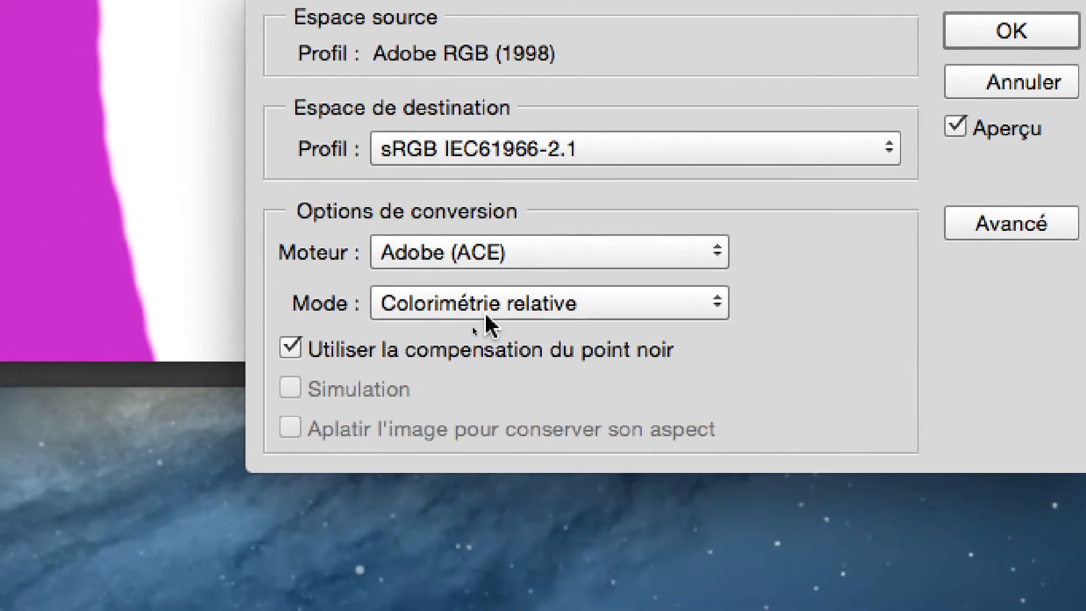
{"action": "left_click", "coordinate": [375, 428]}
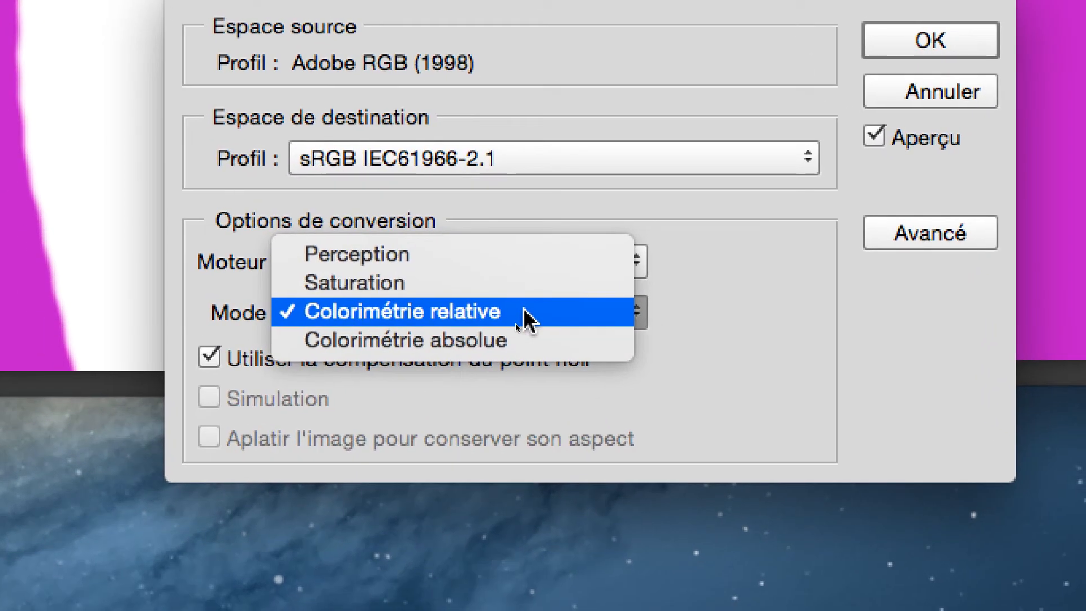
{"action": "left_click", "coordinate": [524, 311]}
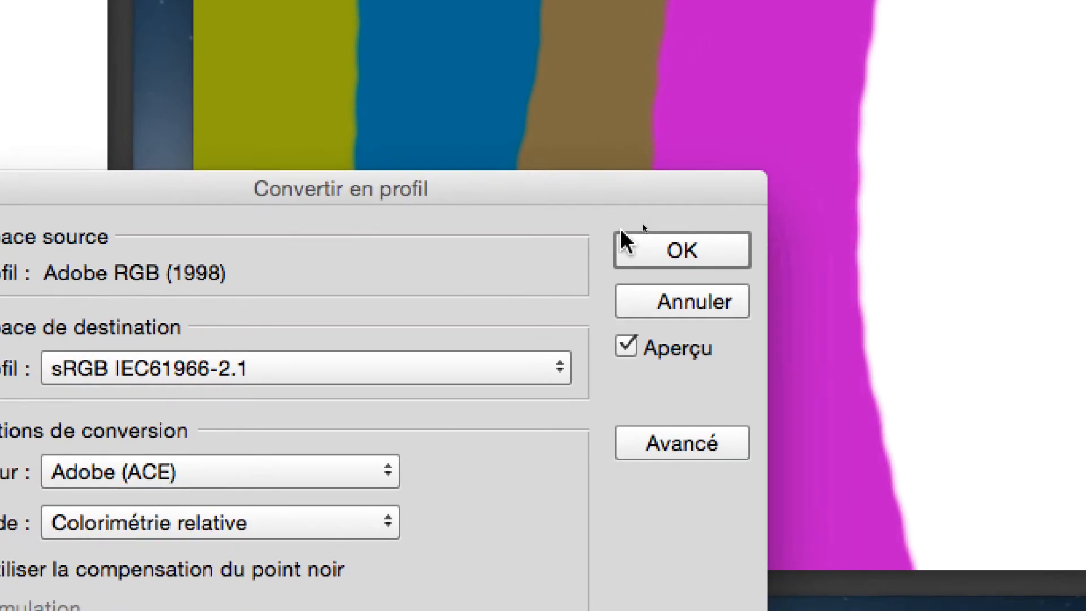
{"action": "left_click", "coordinate": [772, 156]}
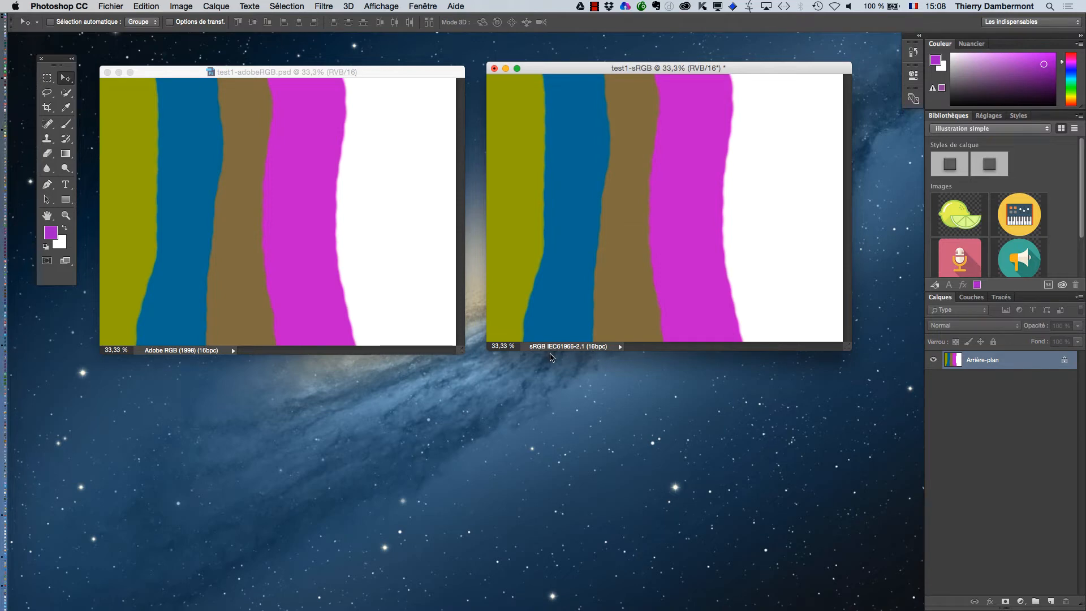
- Reduce the view of both documents to 32.5% and align their windows side by side for comparison
{"action": "key", "text": "super"}
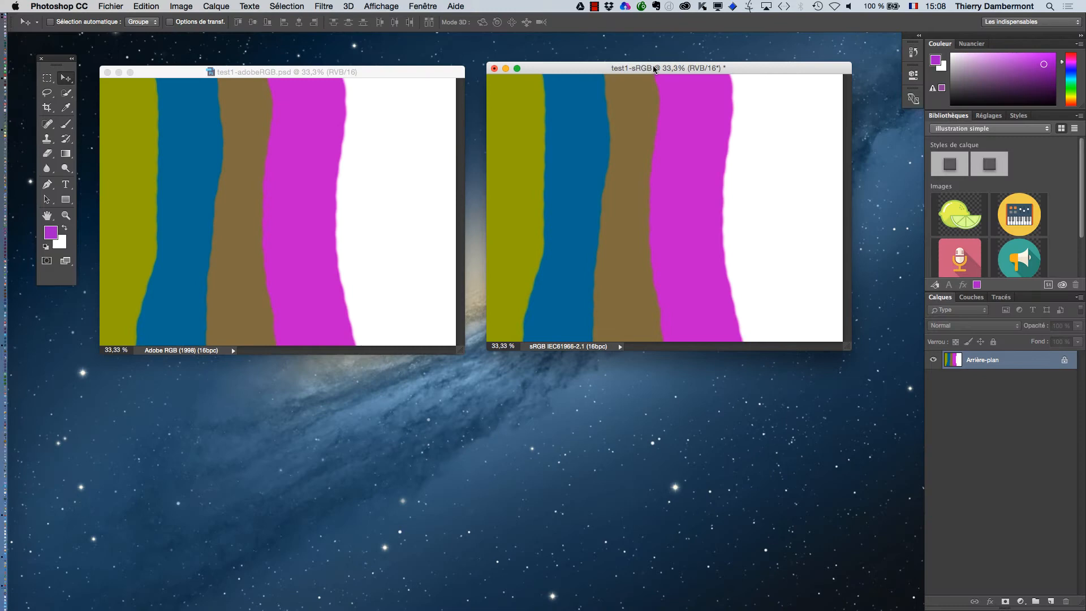
{"action": "left_click_drag", "start_coordinate": [734, 67], "coordinate": [684, 208]}
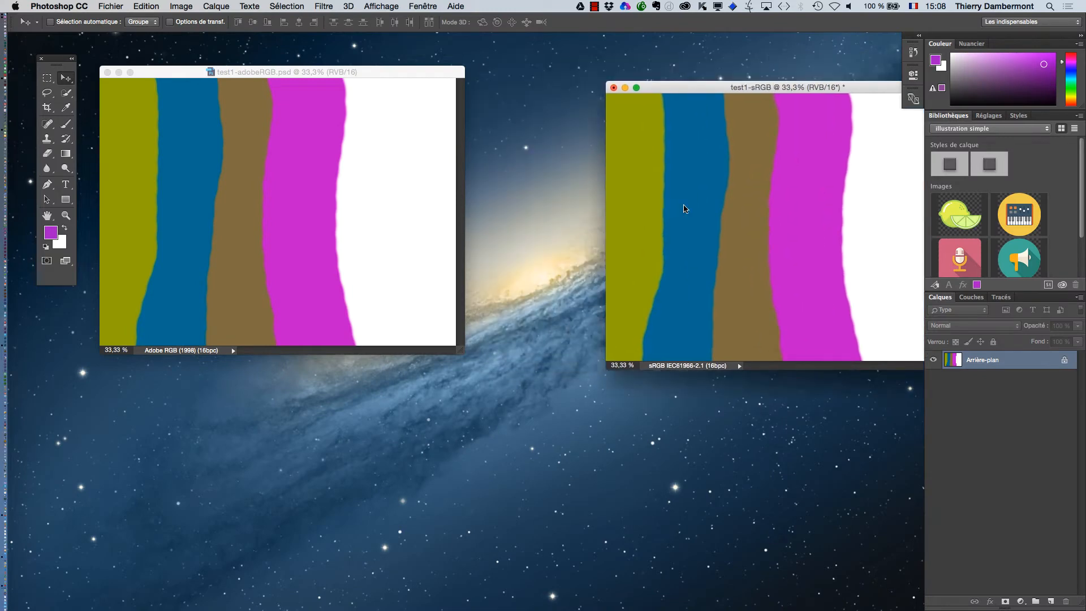
{"action": "left_click_drag", "start_coordinate": [687, 88], "coordinate": [598, 92]}
{"action": "mouse_move", "coordinate": [411, 71]}
{"action": "left_mouse_down"}
{"action": "mouse_move", "coordinate": [476, 101]}
{"action": "mouse_move", "coordinate": [429, 81]}
{"action": "left_mouse_up"}
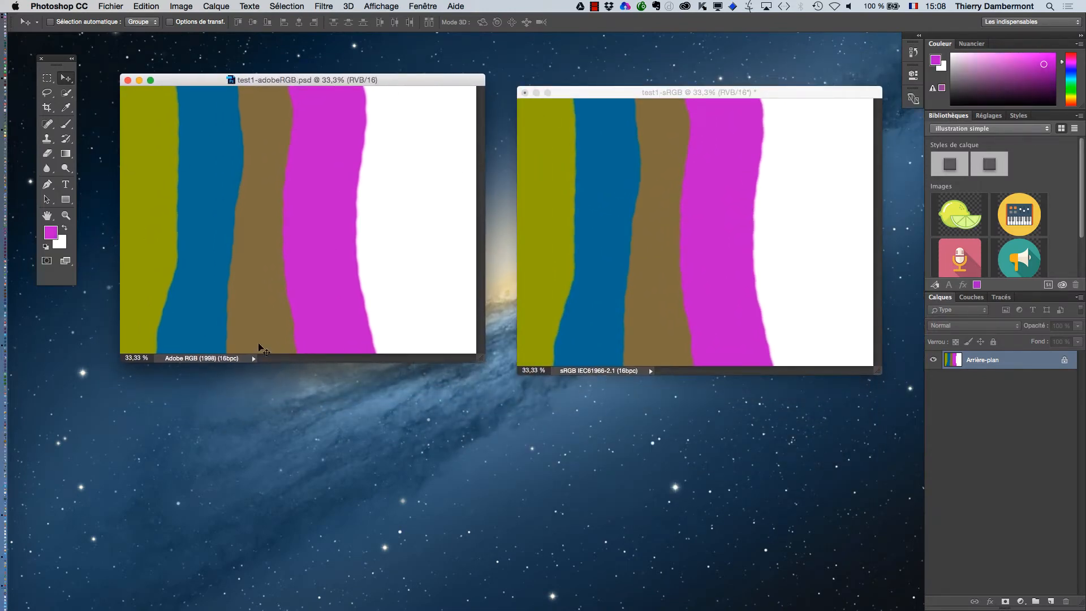
{"action": "scroll", "coordinate": [323, 218], "scroll_direction": "down", "scroll_amount": 1}
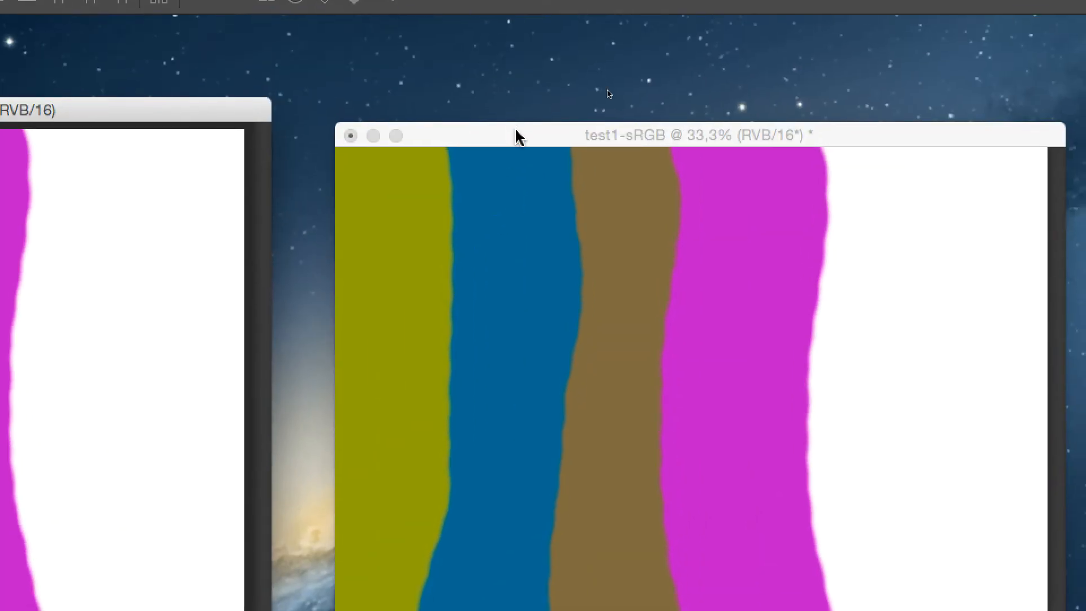
{"action": "left_click", "coordinate": [547, 53]}
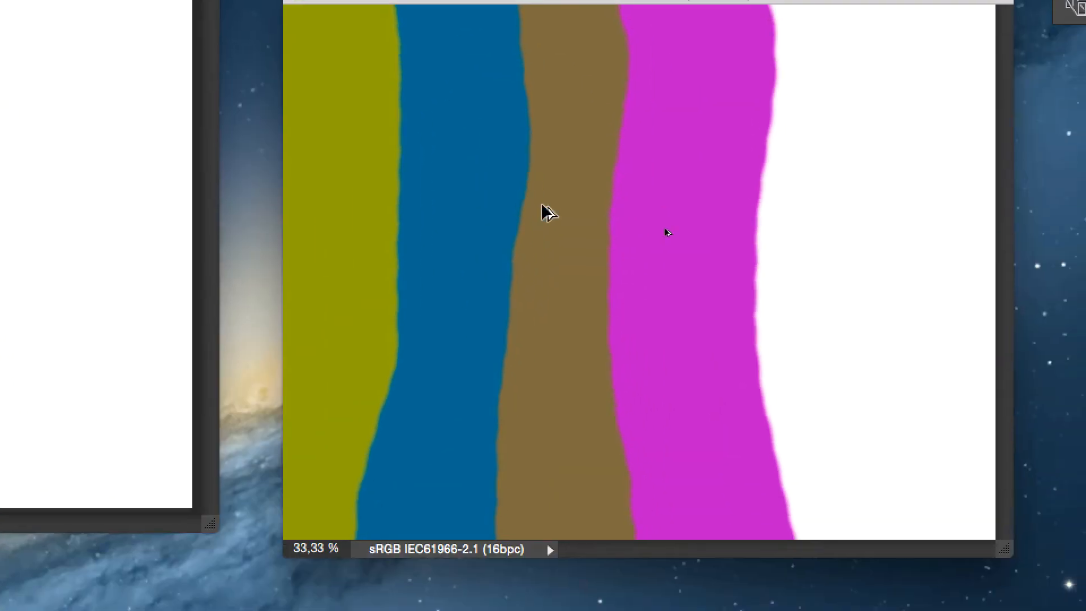
{"action": "scroll", "coordinate": [661, 326], "scroll_direction": "down", "scroll_amount": 1}
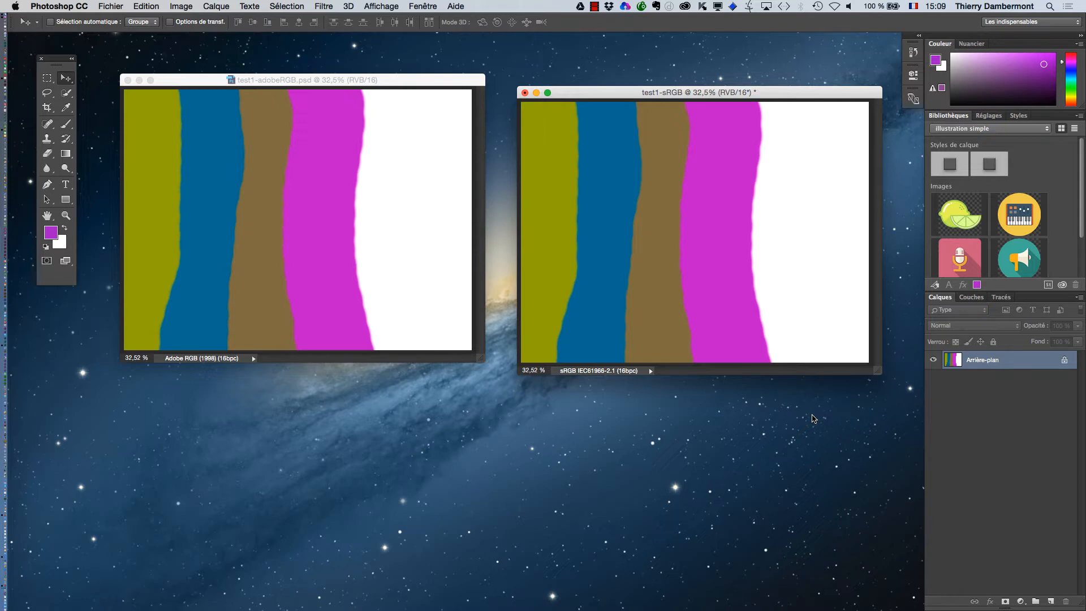
{"action": "mouse_move", "coordinate": [777, 80]}
{"action": "left_mouse_down"}
{"action": "mouse_move", "coordinate": [766, 80]}
{"action": "mouse_move", "coordinate": [793, 77]}
{"action": "left_mouse_up"}
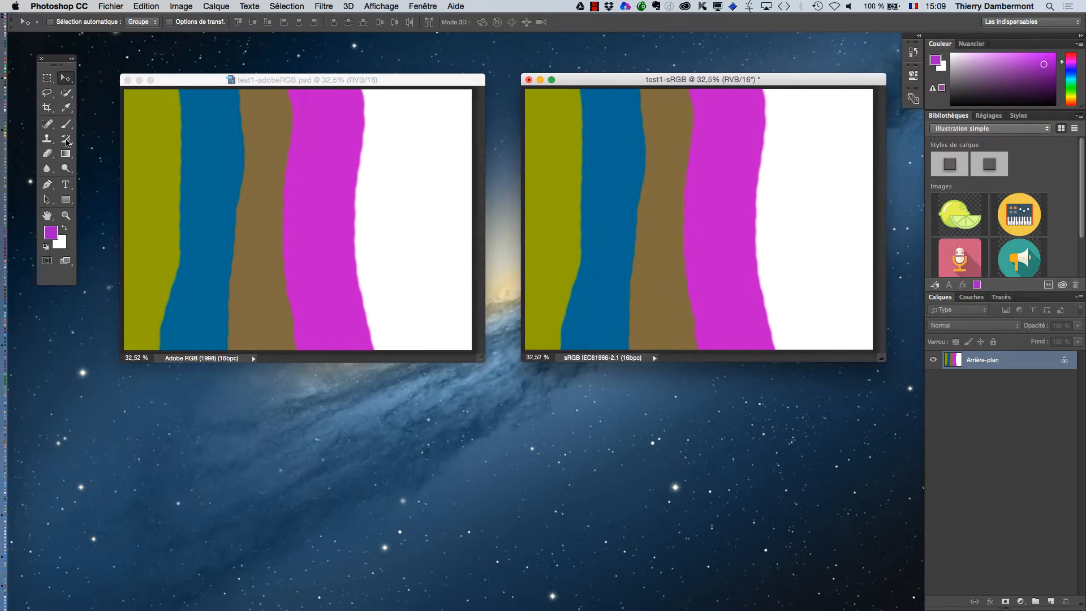
- Activate the Eyedropper tool and show the Informations panel floating between the two documents
{"action": "left_click", "coordinate": [66, 109]}
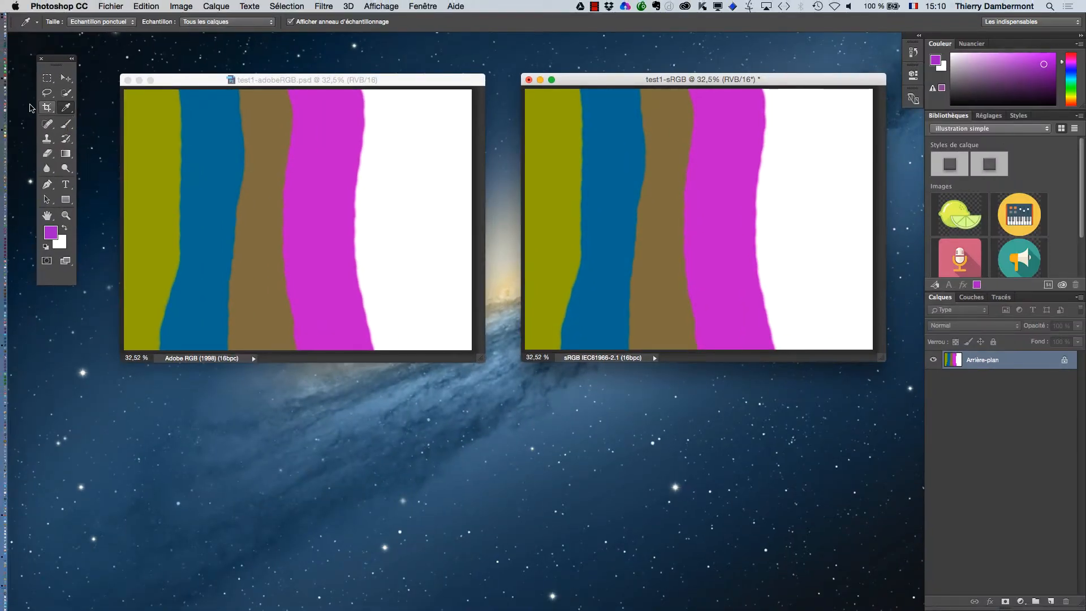
{"action": "left_click", "coordinate": [423, 7]}
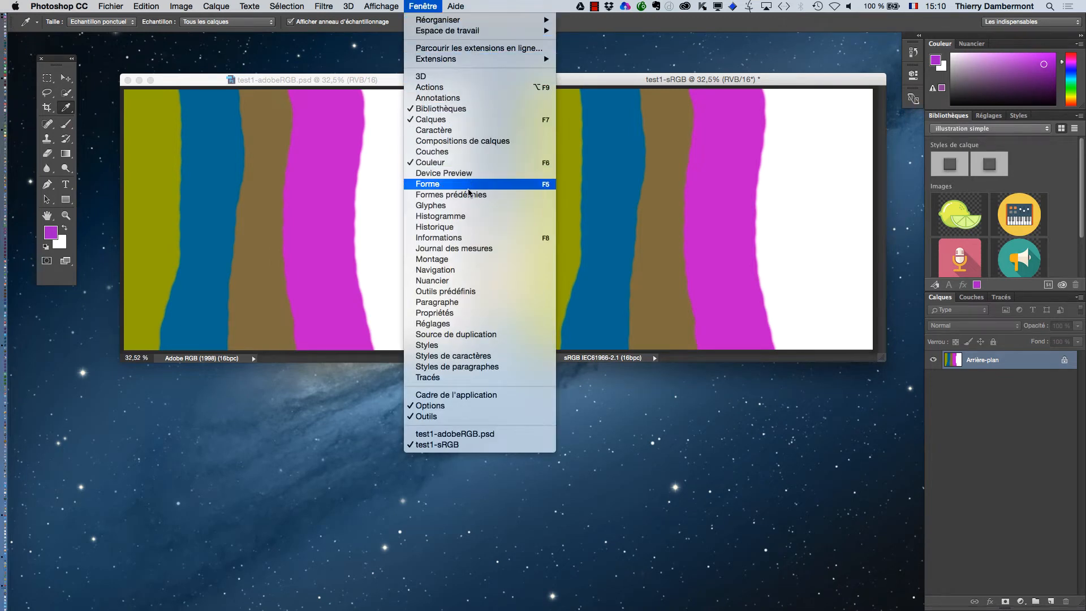
{"action": "left_click", "coordinate": [461, 240]}
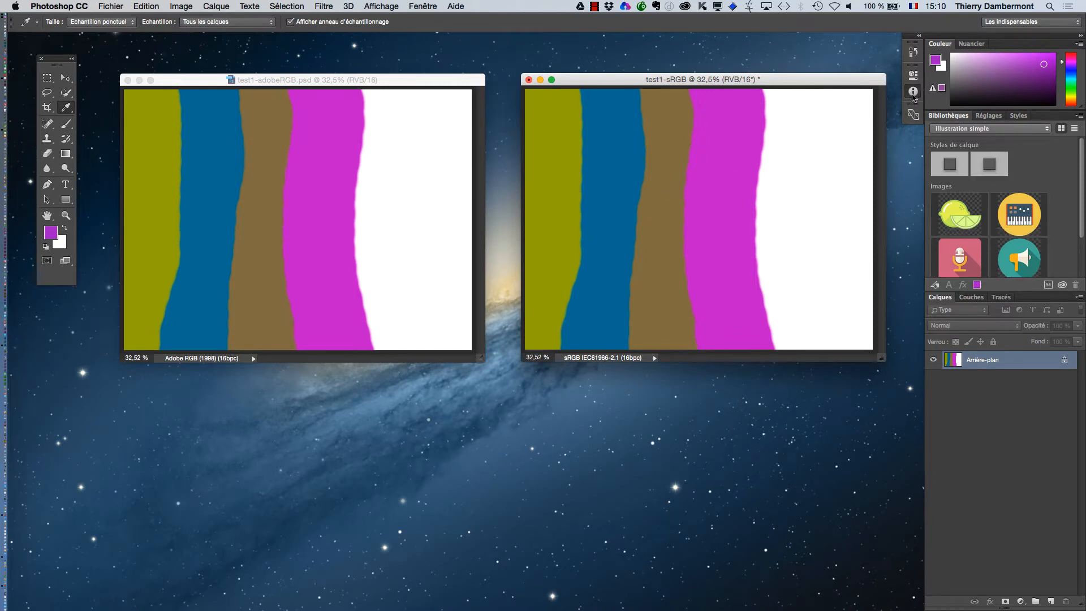
{"action": "left_click_drag", "start_coordinate": [702, 59], "coordinate": [669, 58]}
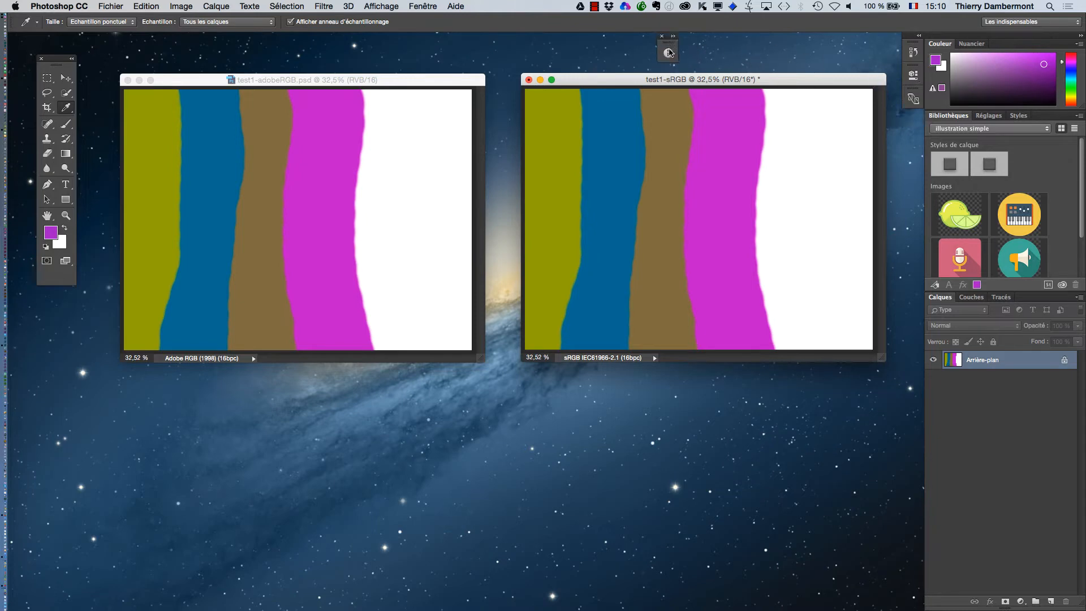
{"action": "left_click", "coordinate": [669, 53]}
{"action": "left_click_drag", "start_coordinate": [576, 47], "coordinate": [494, 180]}
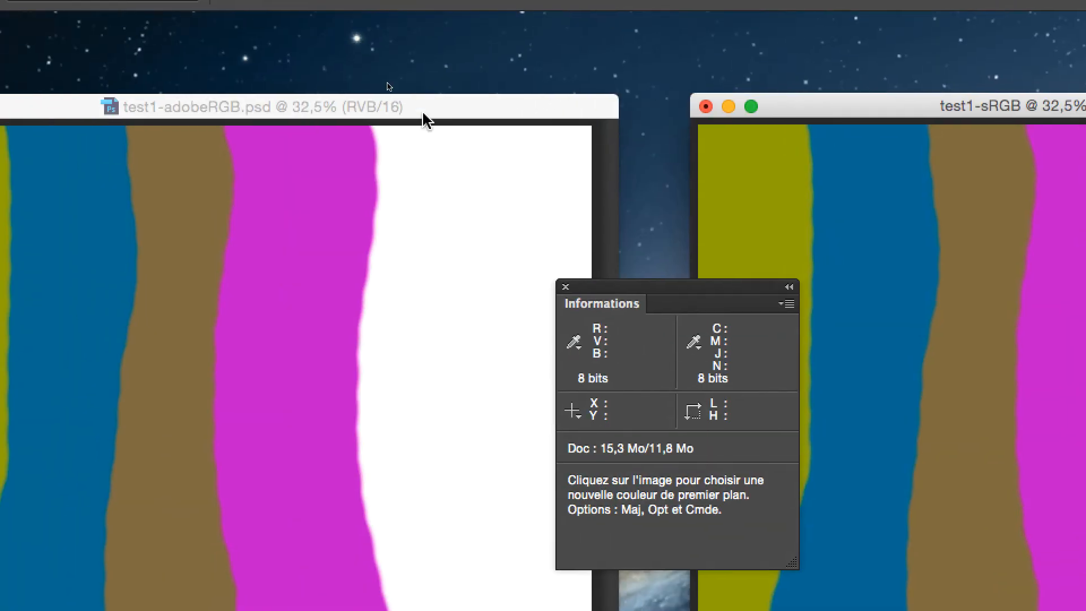
- Stack test1-adobeRGB.psd above test1-sRGB, shrink both windows and reduce their views to 22.5% and 23.2% respectively
{"action": "left_click_drag", "start_coordinate": [424, 113], "coordinate": [461, 57]}
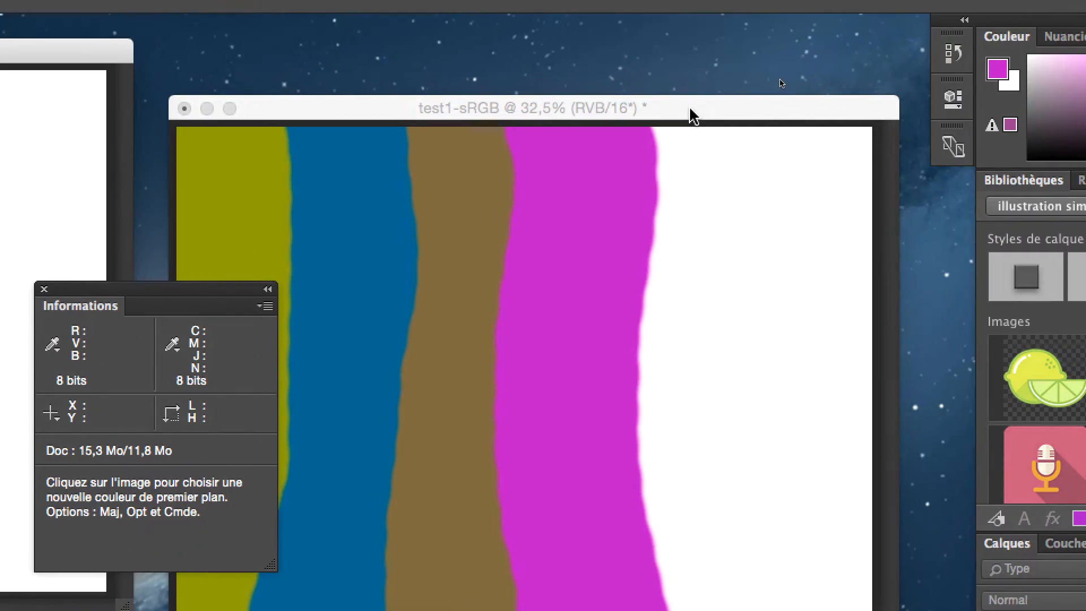
{"action": "left_click_drag", "start_coordinate": [675, 63], "coordinate": [413, 316]}
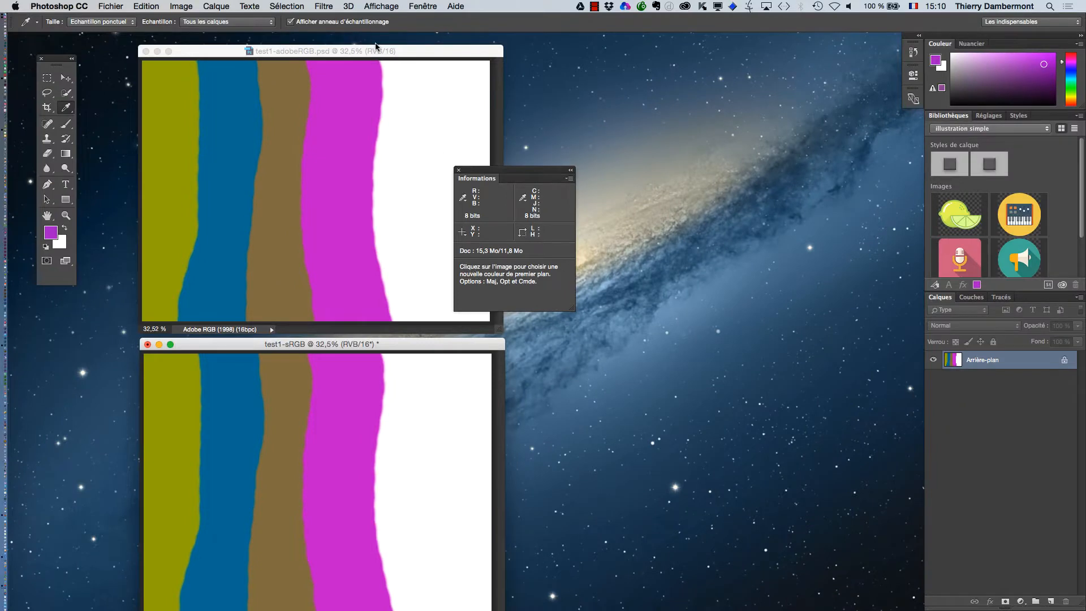
{"action": "left_click", "coordinate": [375, 46]}
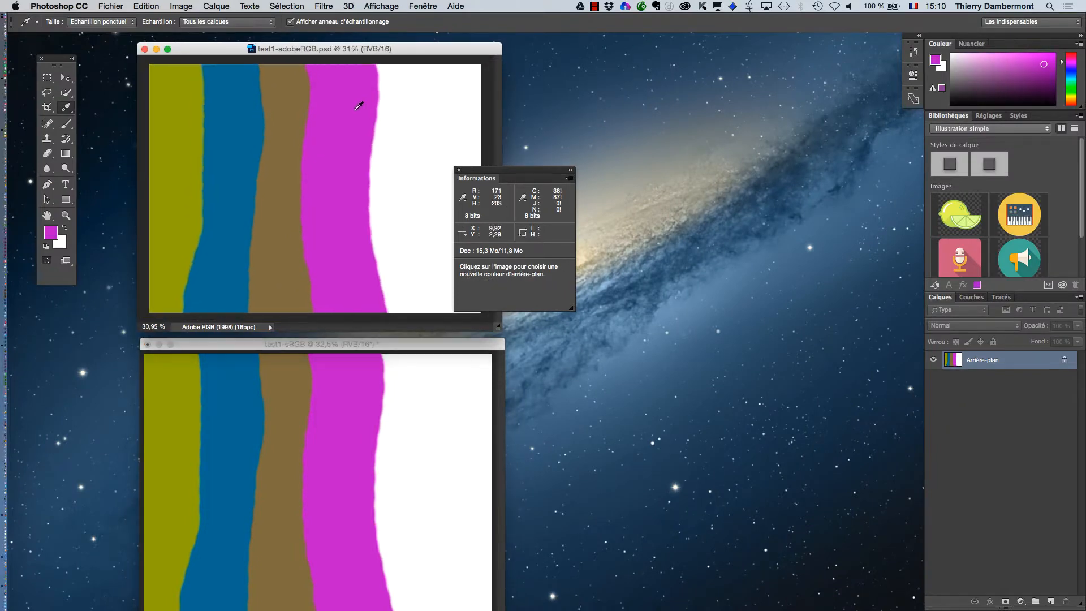
{"action": "scroll", "coordinate": [356, 109], "scroll_direction": "down", "scroll_amount": 3}
{"action": "left_click_drag", "start_coordinate": [495, 311], "coordinate": [490, 267]}
{"action": "left_click_drag", "start_coordinate": [453, 344], "coordinate": [446, 287]}
{"action": "scroll", "coordinate": [393, 323], "scroll_direction": "down", "scroll_amount": 5}
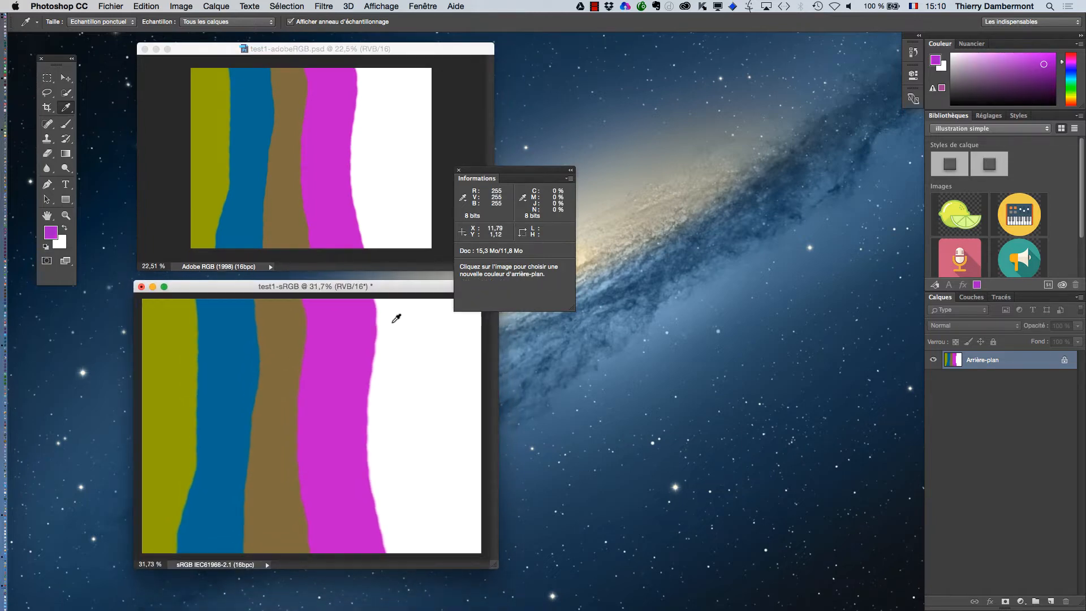
{"action": "scroll", "coordinate": [396, 318], "scroll_direction": "up", "scroll_amount": 3}
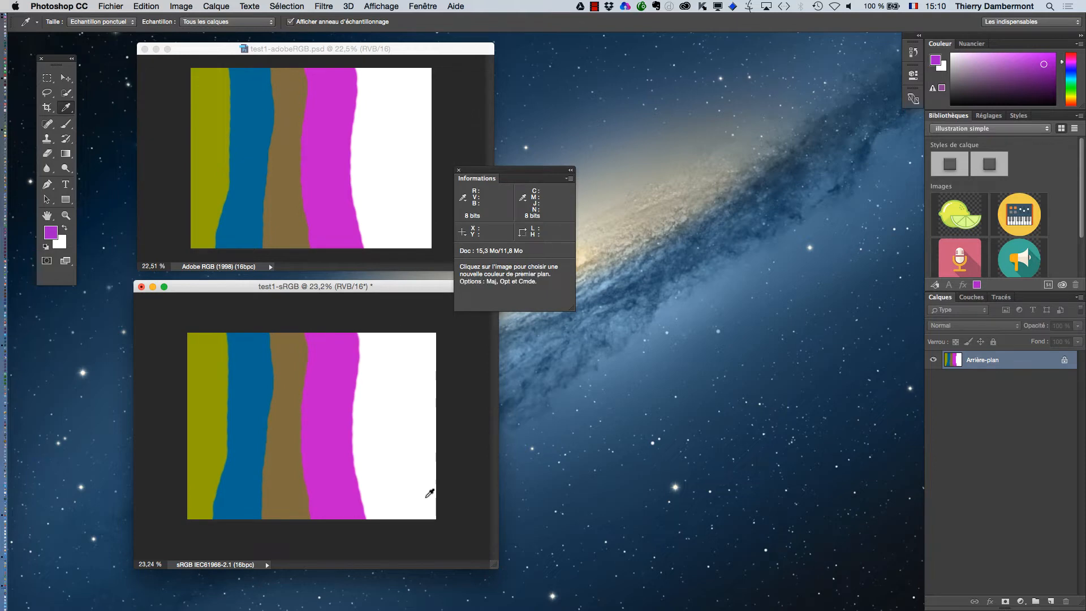
{"action": "left_click_drag", "start_coordinate": [495, 566], "coordinate": [493, 511]}
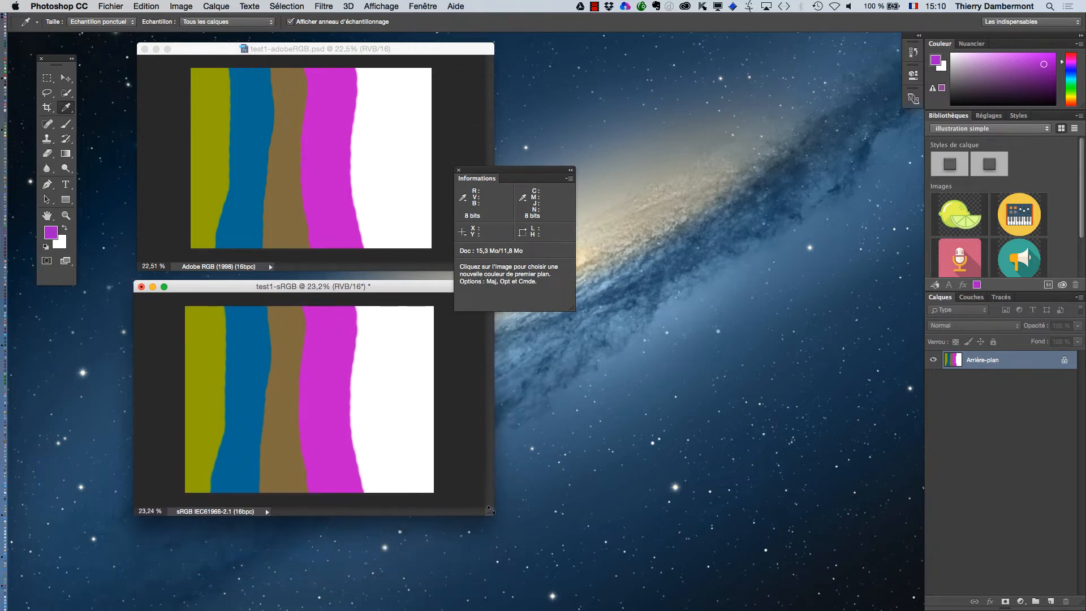
- Read the RGB values of the olive and blue stripes in test1-adobeRGB.psd, keeping the Informations panel clear of the stripe being read
{"action": "left_click_drag", "start_coordinate": [497, 175], "coordinate": [287, 220]}
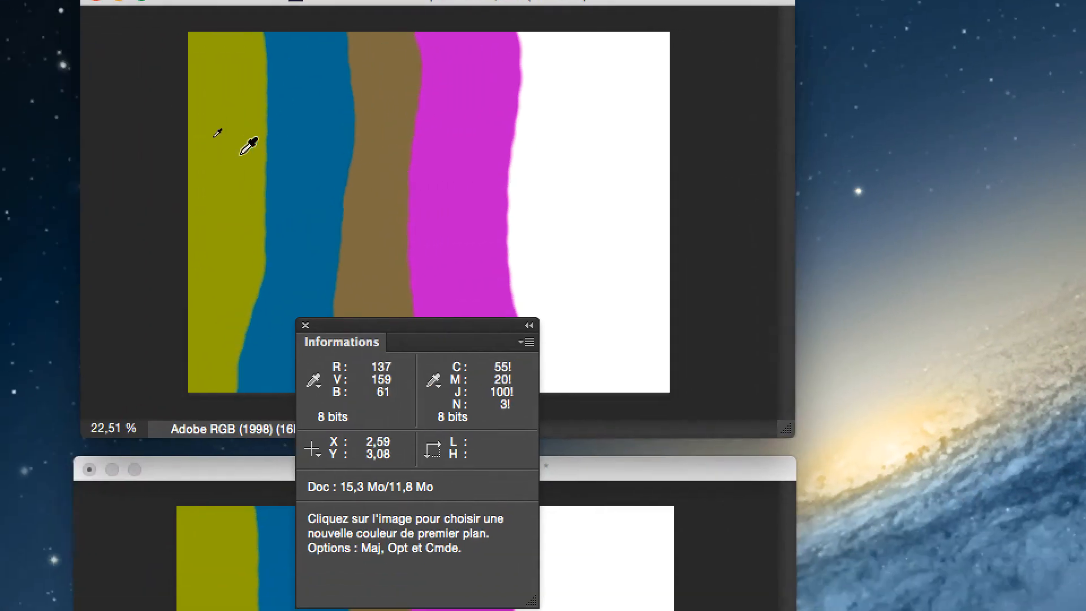
{"action": "left_click", "coordinate": [227, 177]}
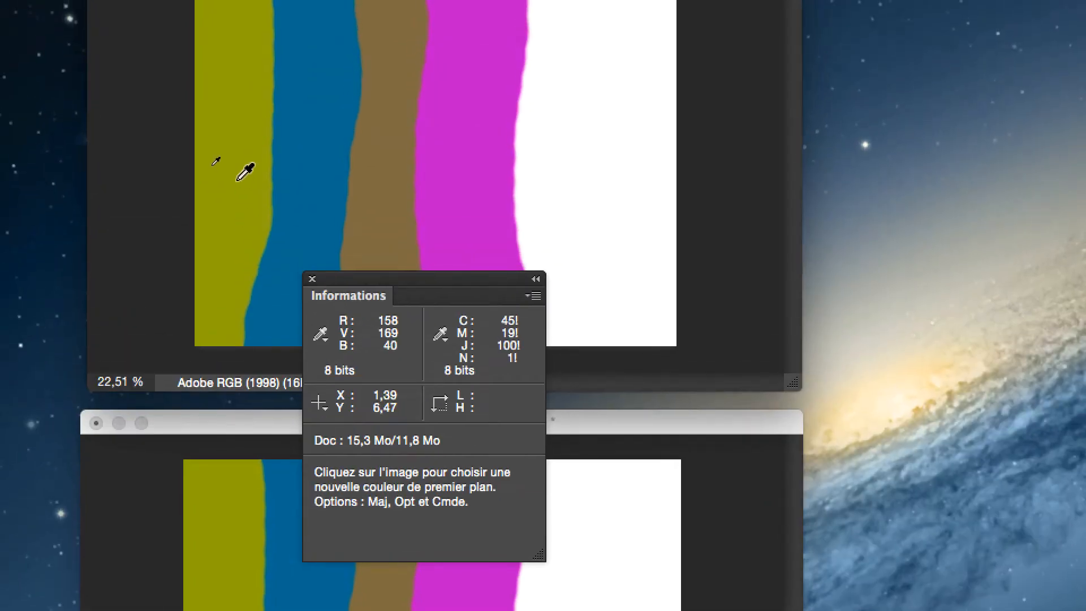
{"action": "left_click", "coordinate": [238, 181]}
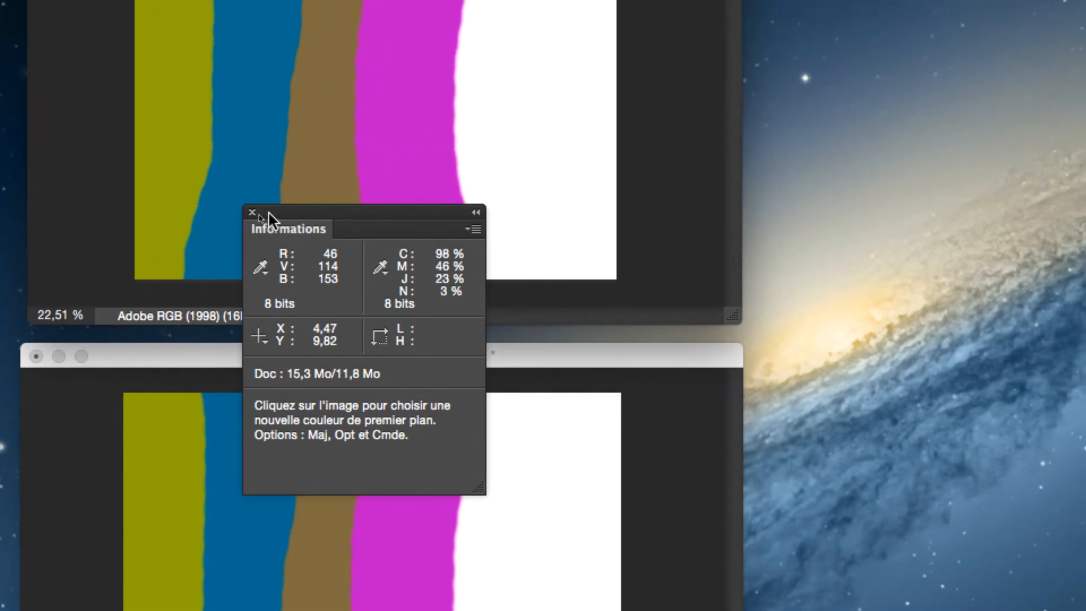
{"action": "left_click_drag", "start_coordinate": [339, 42], "coordinate": [432, 8]}
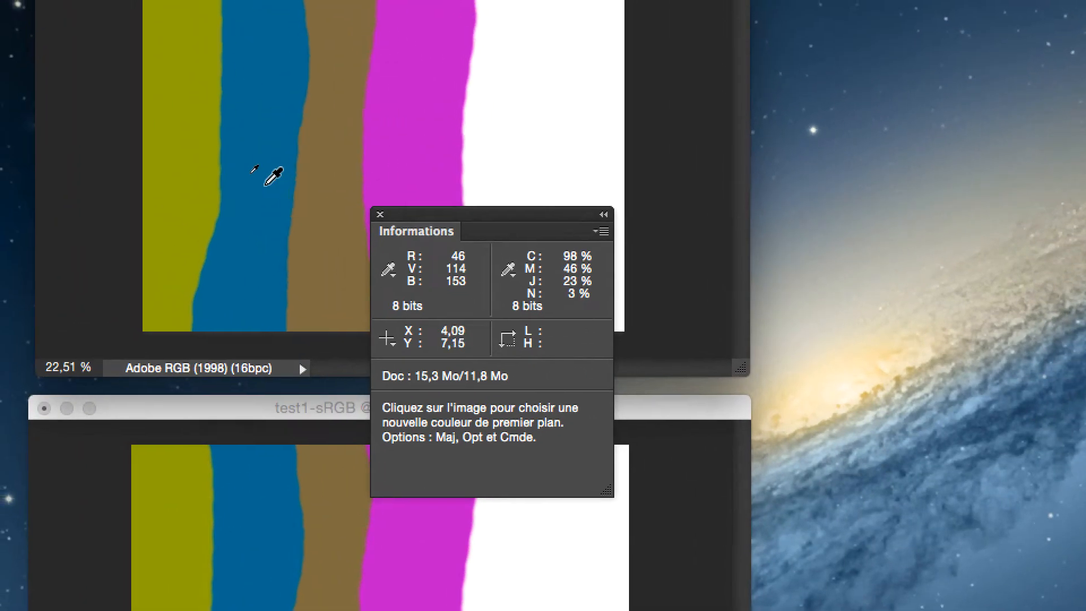
{"action": "left_click", "coordinate": [190, 150]}
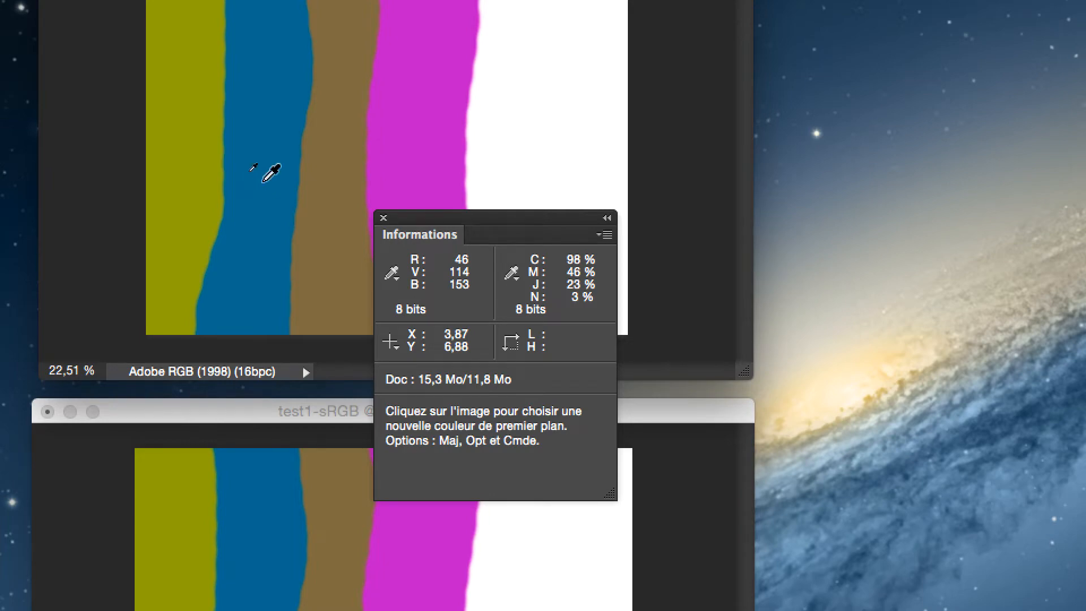
{"action": "left_click", "coordinate": [263, 167]}
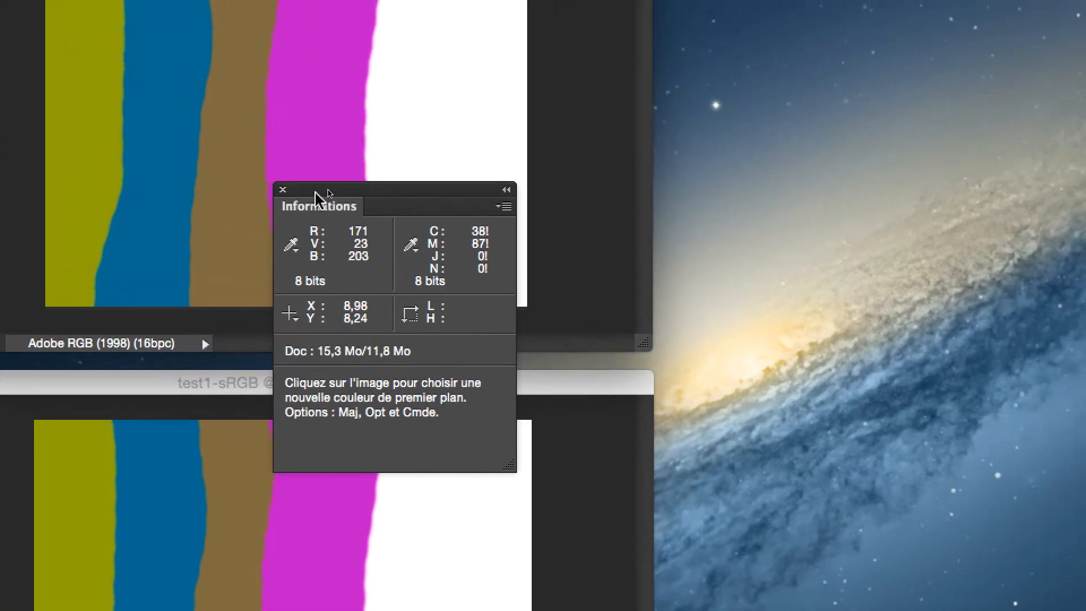
- Check the magenta stripe's RGB values in test1-adobeRGB.psd, moving the Informations panel out over the images' white area
{"action": "left_click_drag", "start_coordinate": [318, 191], "coordinate": [345, 170]}
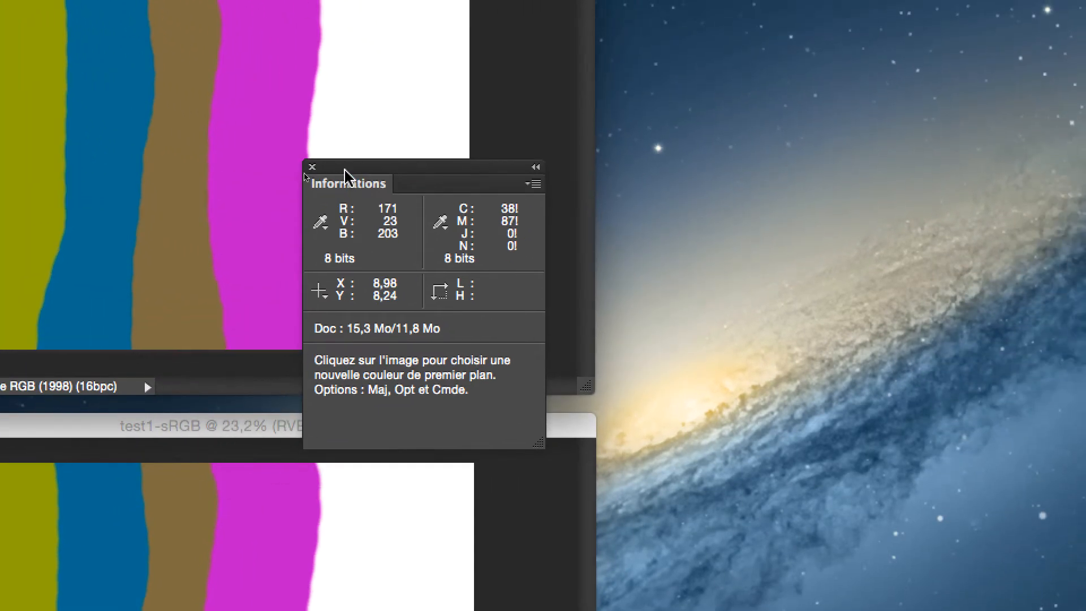
{"action": "left_click", "coordinate": [173, 244]}
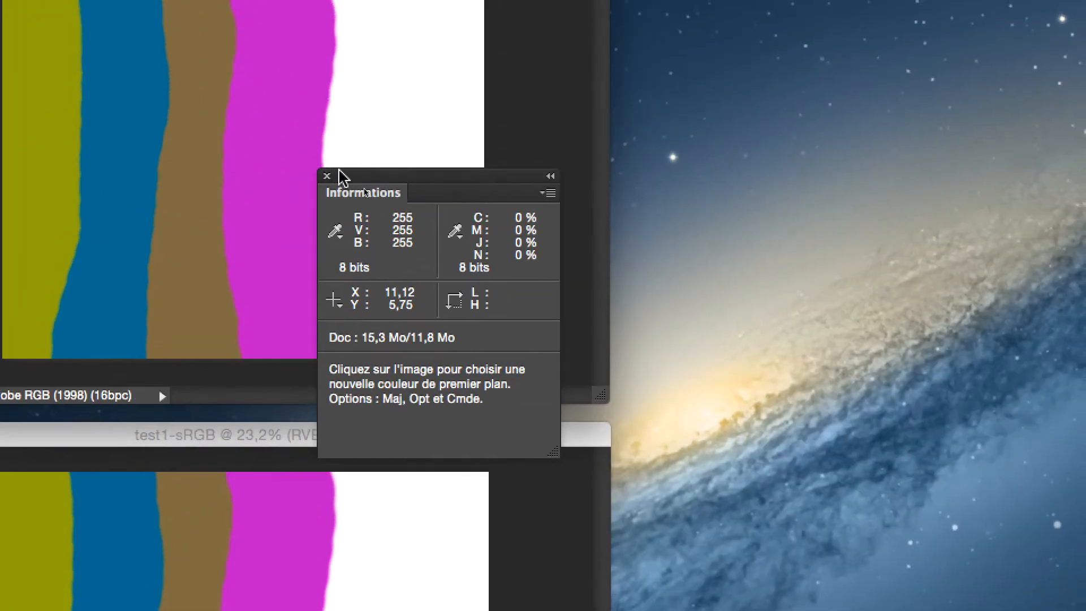
{"action": "left_click_drag", "start_coordinate": [341, 173], "coordinate": [330, 266]}
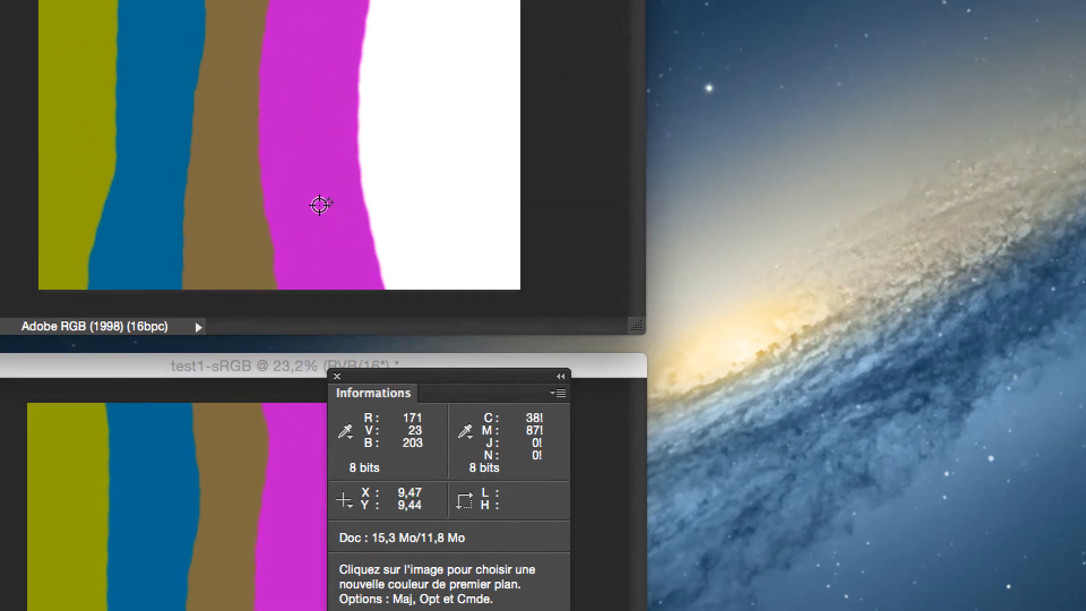
{"action": "left_click", "coordinate": [374, 30]}
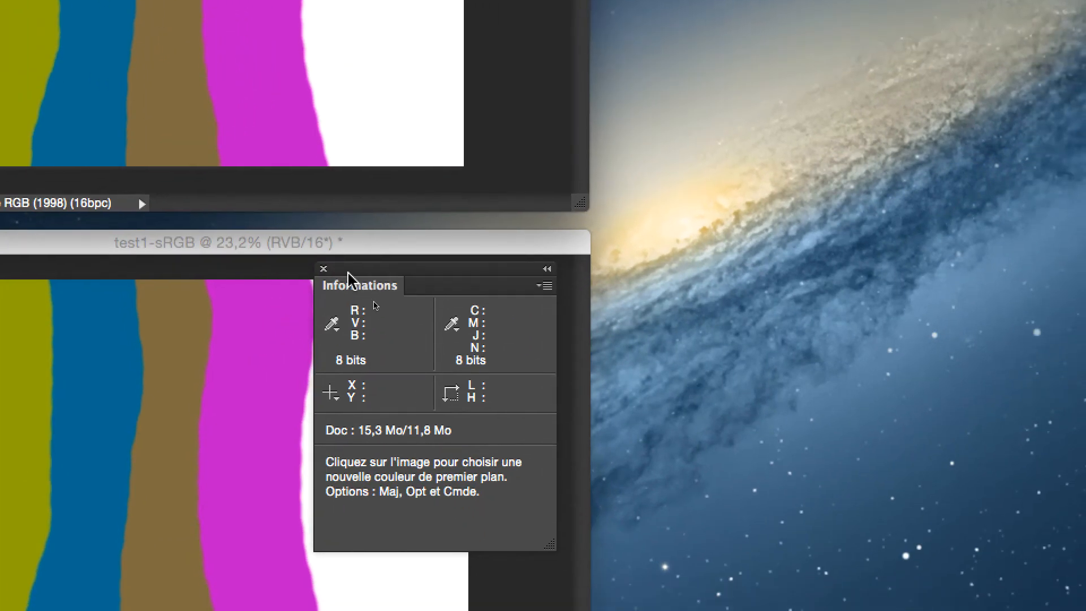
{"action": "left_click_drag", "start_coordinate": [406, 206], "coordinate": [419, 200]}
{"action": "left_click_drag", "start_coordinate": [353, 269], "coordinate": [457, 104]}
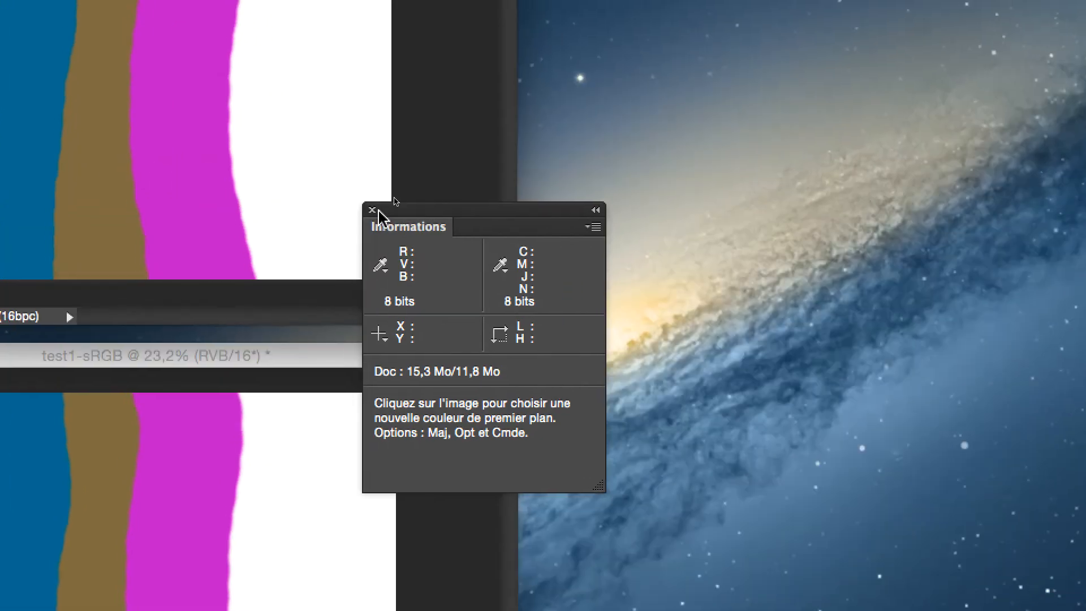
- Read the RGB values at several points of the white area in test1-adobeRGB.psd
{"action": "left_click", "coordinate": [374, 62]}
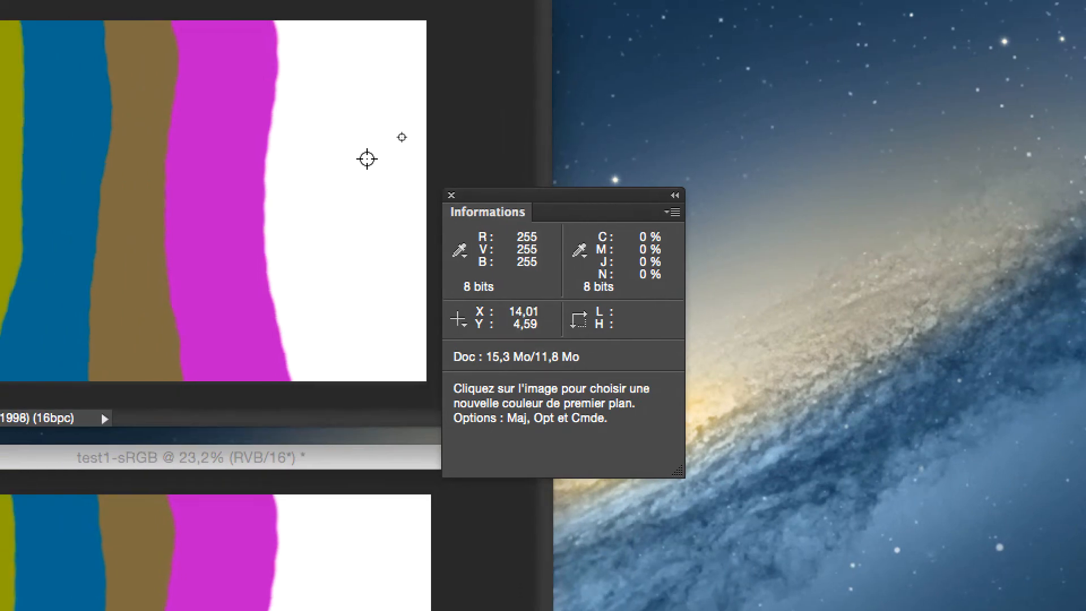
{"action": "left_click", "coordinate": [253, 149]}
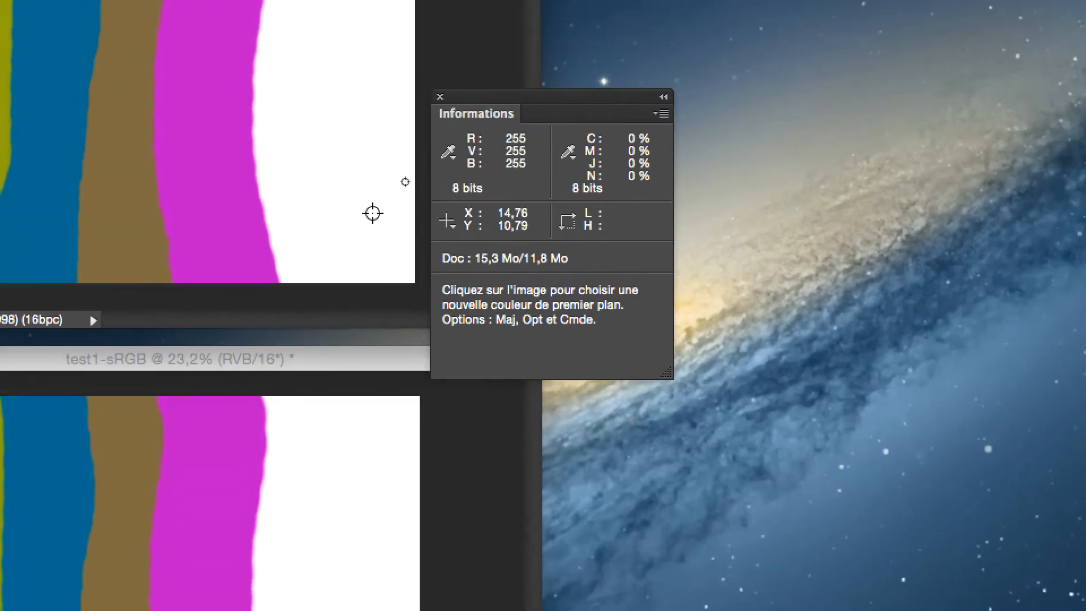
{"action": "left_click", "coordinate": [368, 185]}
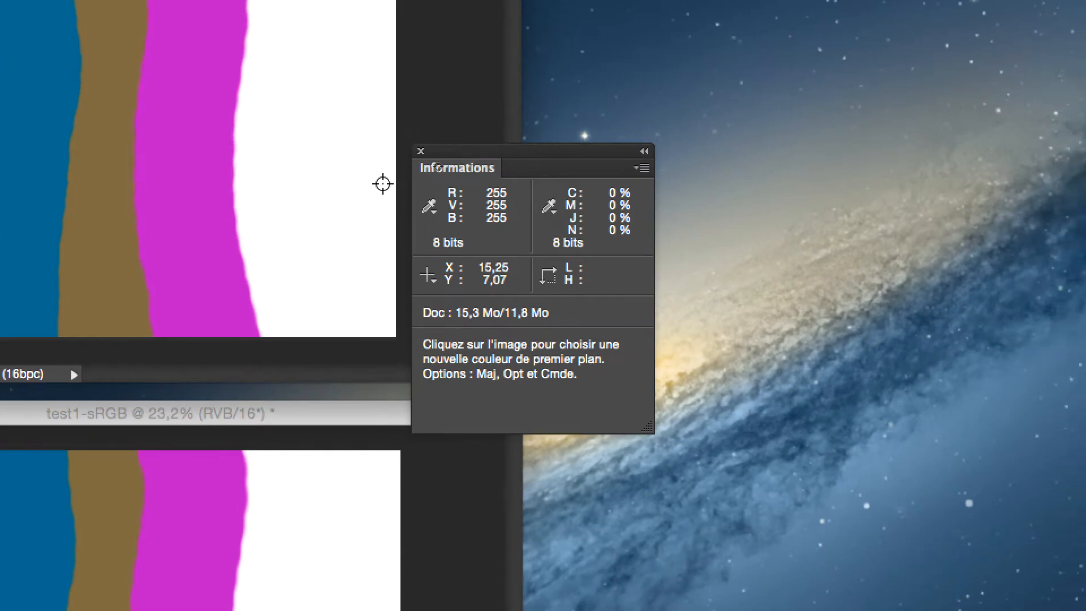
- Bring test1-sRGB to the front and sample its olive stripe to read the RGB values
{"action": "left_click_drag", "start_coordinate": [475, 147], "coordinate": [340, 186]}
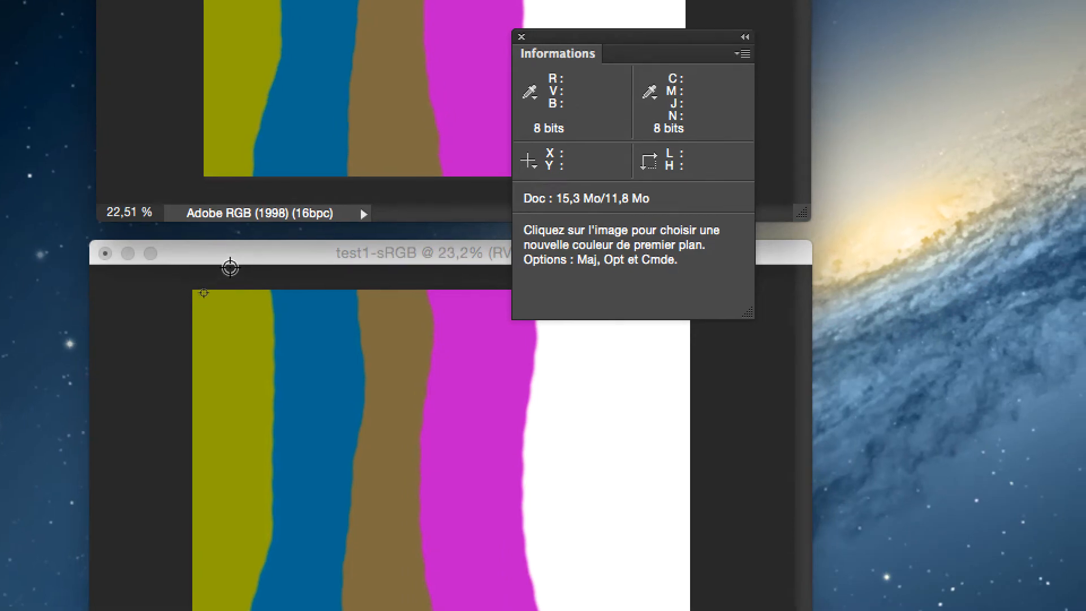
{"action": "left_click_drag", "start_coordinate": [210, 438], "coordinate": [241, 442]}
{"action": "left_click_drag", "start_coordinate": [240, 267], "coordinate": [212, 259]}
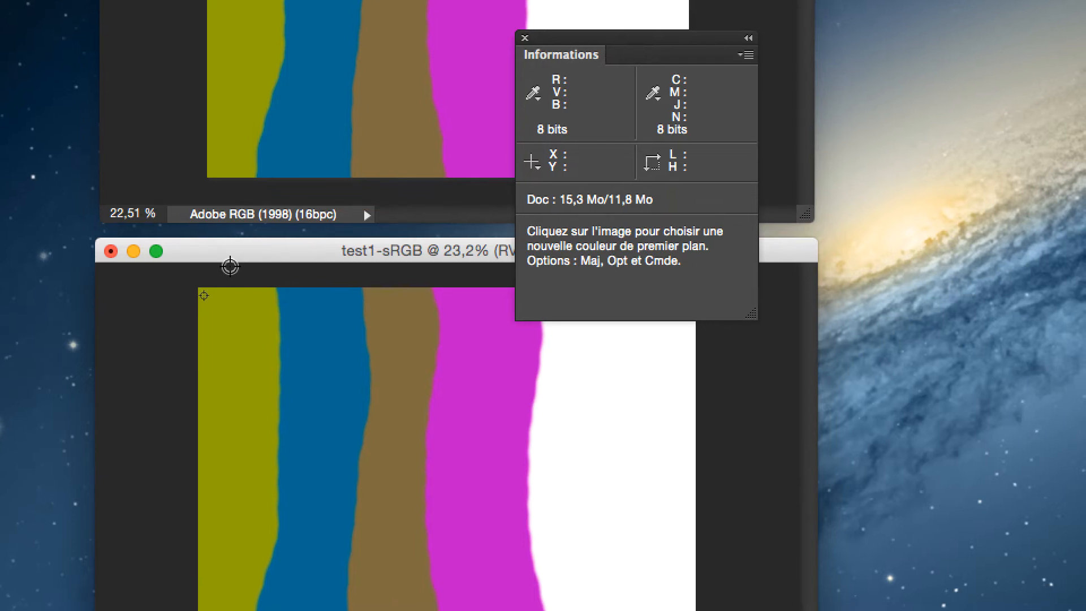
{"action": "left_click", "coordinate": [231, 320]}
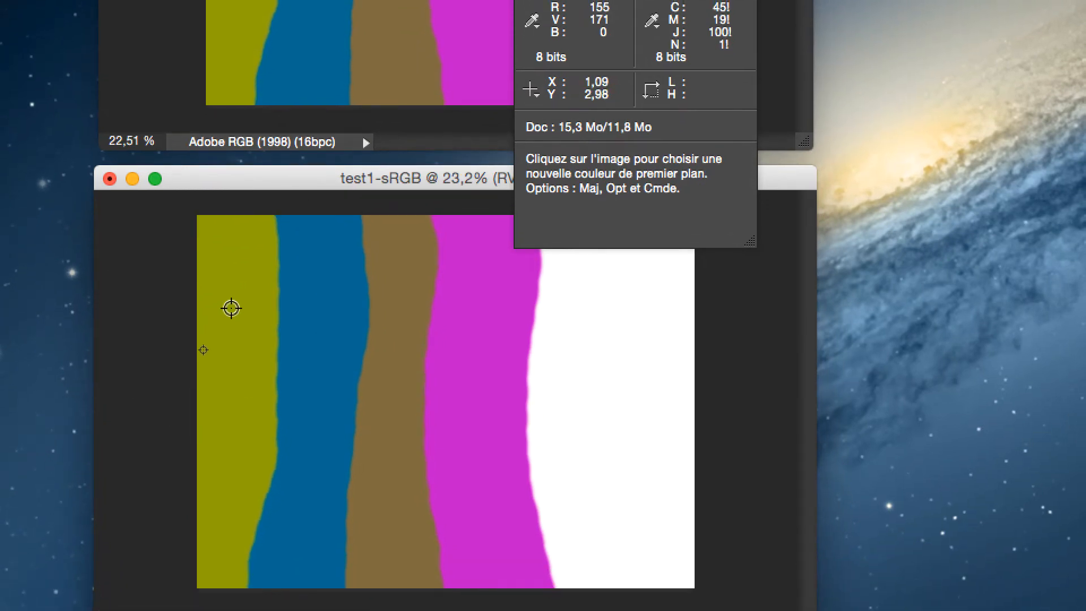
- Switch to Firefox and examine the chromaticity diagrams of the ProPhoto RGB, Adobe RGB (1998) and sRGB color spaces
{"action": "key", "text": "alt+super+8"}
{"action": "key", "text": "super+Tab"}
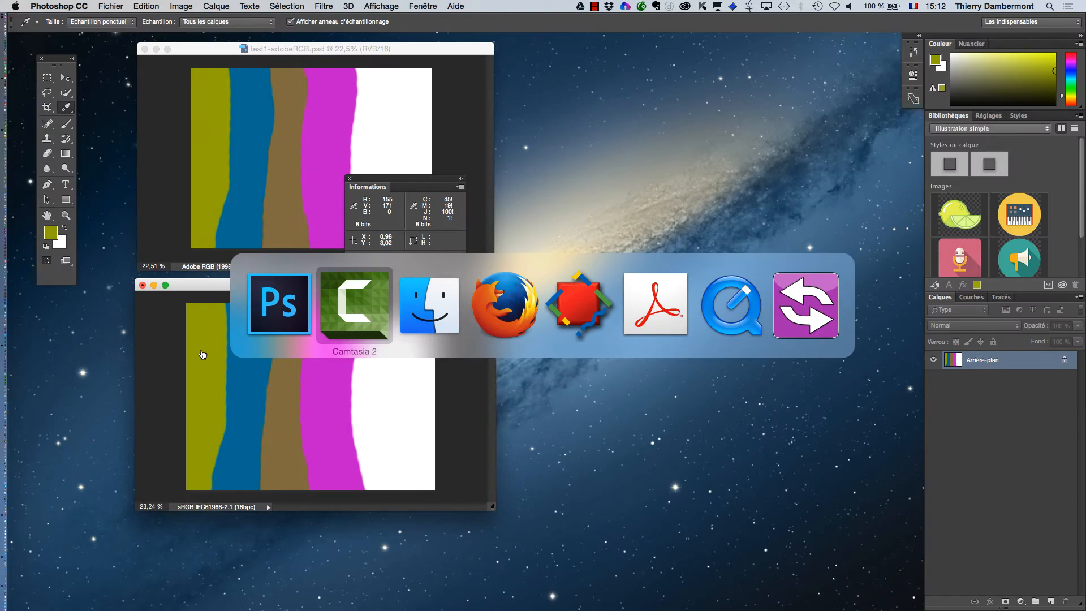
{"action": "key", "text": "super+Tab"}
{"action": "key", "text": "super+Tab"}
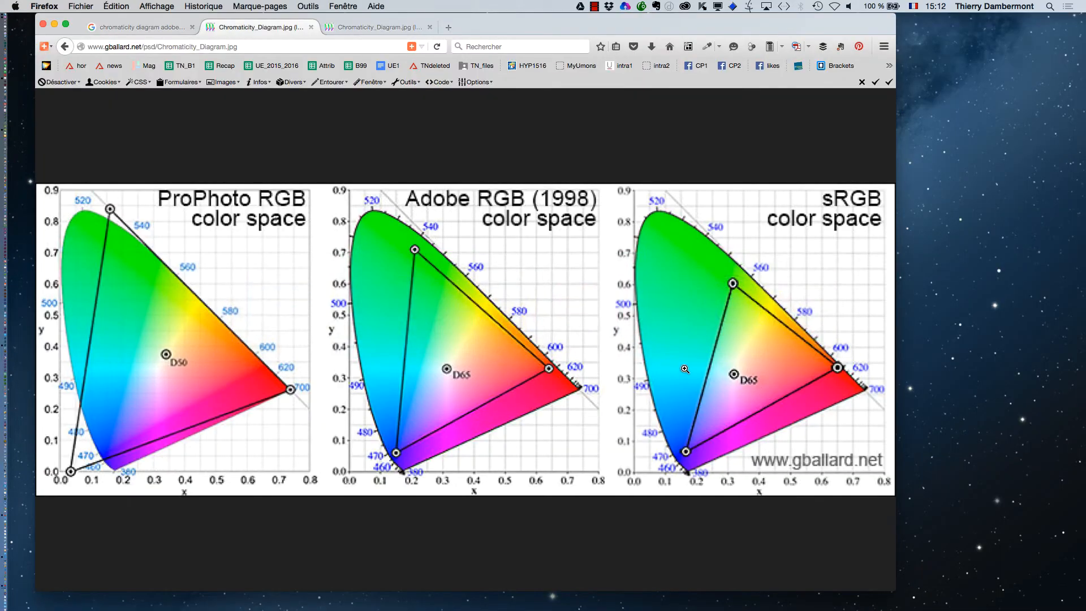
- Return to Photoshop, hide the other applications and move the Informations panel off the magenta stripes
{"action": "key", "text": "alt+super+8"}
{"action": "key", "text": "super+Tab"}
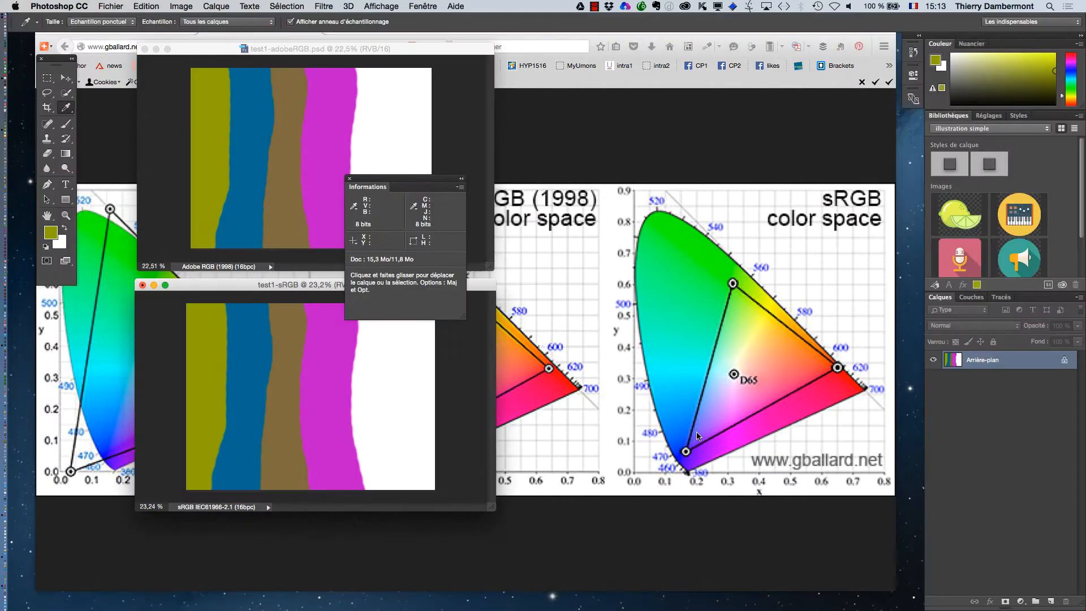
{"action": "key", "text": "super+alt+h"}
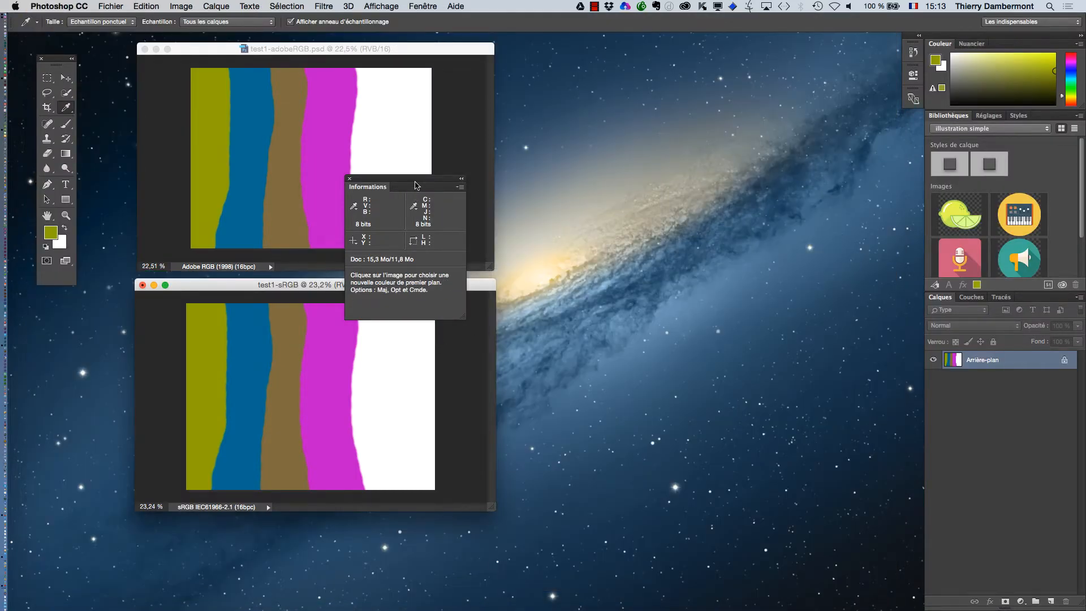
{"action": "left_click_drag", "start_coordinate": [434, 183], "coordinate": [469, 216]}
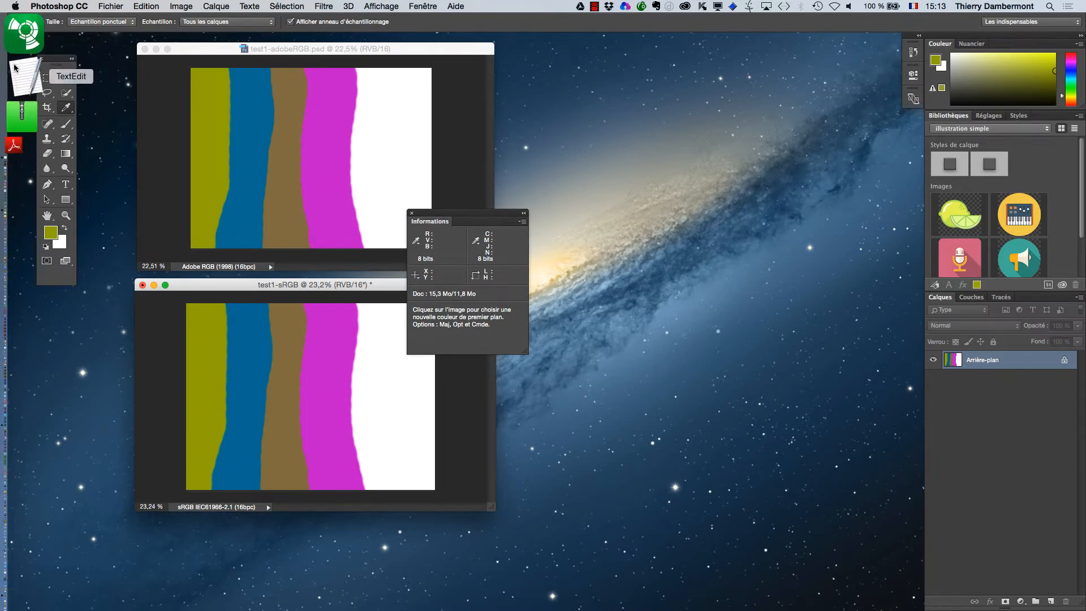
- Open a blank TextEdit document over the images and greatly enlarge its text size
{"action": "left_click", "coordinate": [19, 72]}
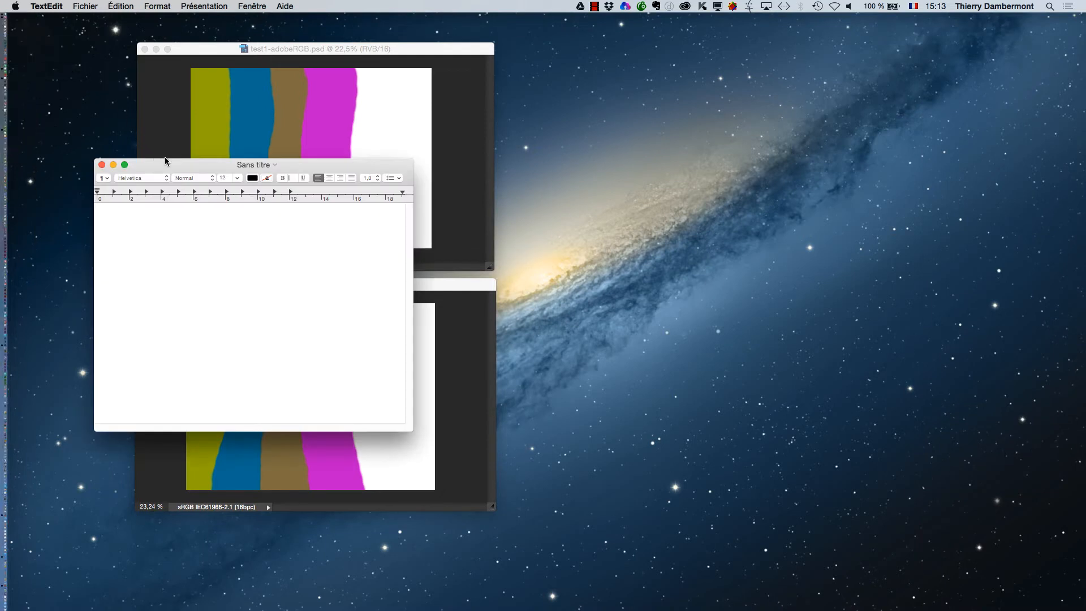
{"action": "left_click_drag", "start_coordinate": [167, 163], "coordinate": [414, 109]}
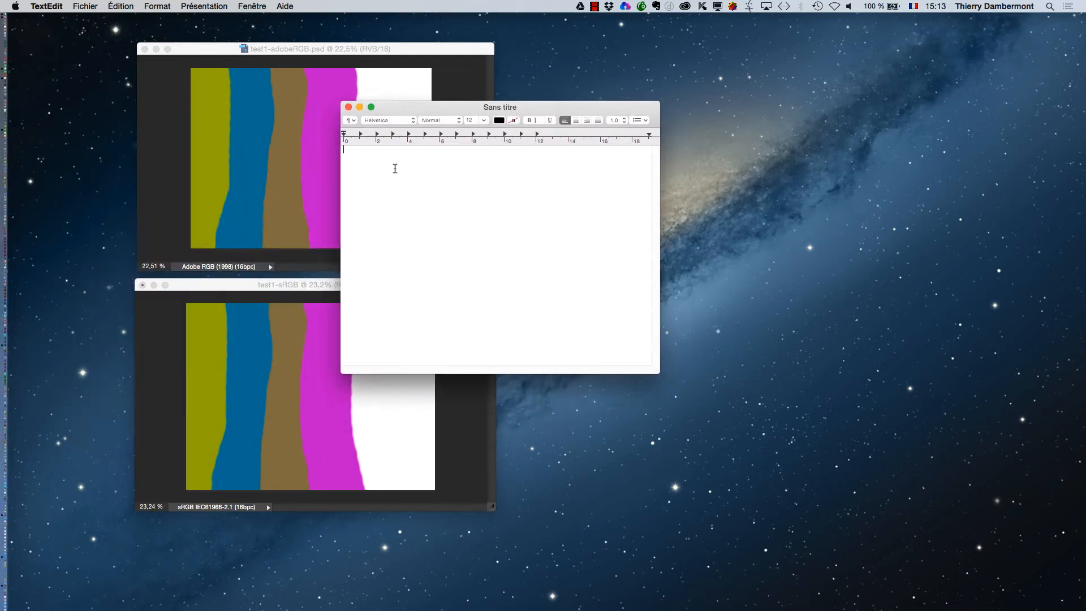
{"action": "key", "text": "super+plus"}
{"action": "key", "text": "super+plus"}
{"action": "key", "text": "super+plus"}
{"action": "key", "text": "super+plus"}
{"action": "key", "text": "super+plus"}
{"action": "key", "text": "super+plus"}
{"action": "key", "text": "super+plus"}
{"action": "key", "text": "super+plus"}
{"action": "key", "text": "super+plus"}
{"action": "key", "text": "super+plus"}
{"action": "key", "text": "super+plus"}
{"action": "key", "text": "super+plus"}
{"action": "key", "text": "super+plus"}
{"action": "key", "text": "super+plus"}
{"action": "key", "text": "super+plus"}
{"action": "key", "text": "super+plus"}
{"action": "key", "text": "super+plus"}
{"action": "key", "text": "super+plus"}
- Enlarge the blank document's window and hide all other applications
{"action": "left_click_drag", "start_coordinate": [654, 370], "coordinate": [751, 395]}
{"action": "key", "text": "super+alt+h"}
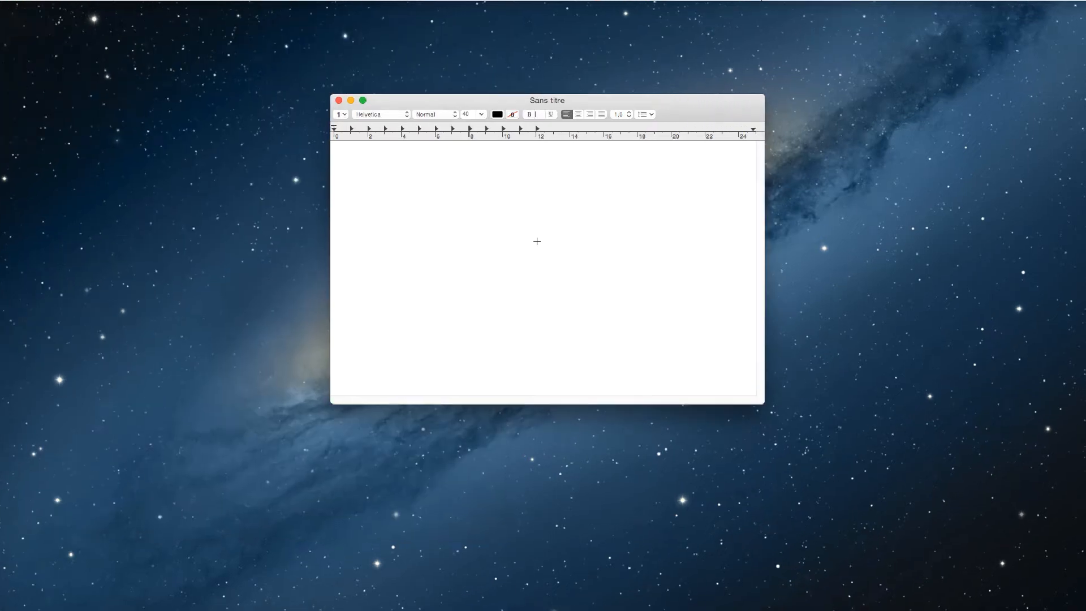
- Write a three-line ingredient list: "3kg patates", "1kg oignons doux" and "1kg poireaux"
{"action": "type", "text": "3"}
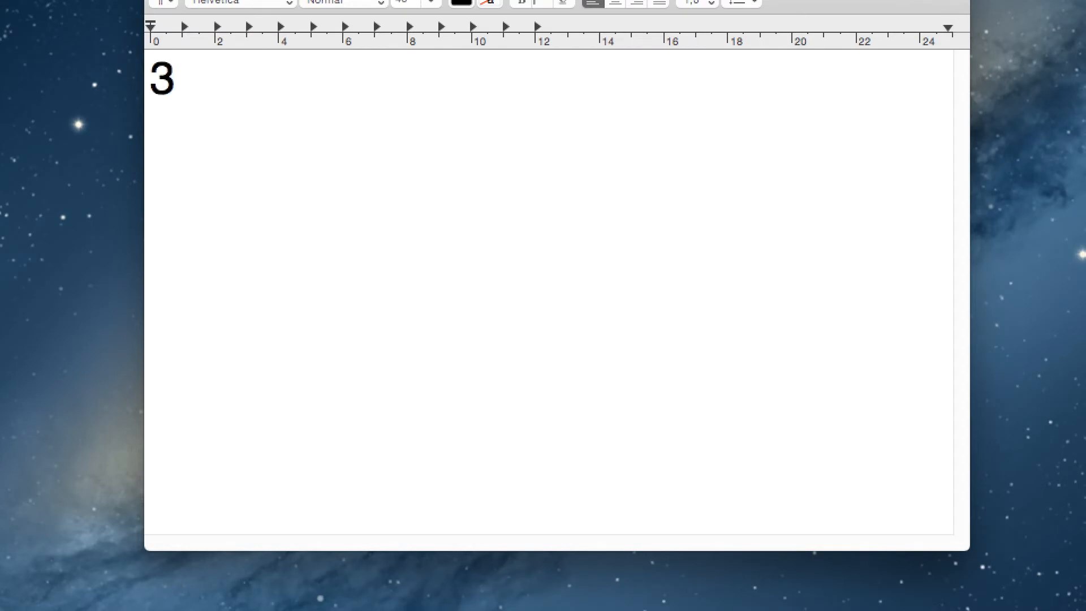
{"action": "type", "text": "kg patates"}
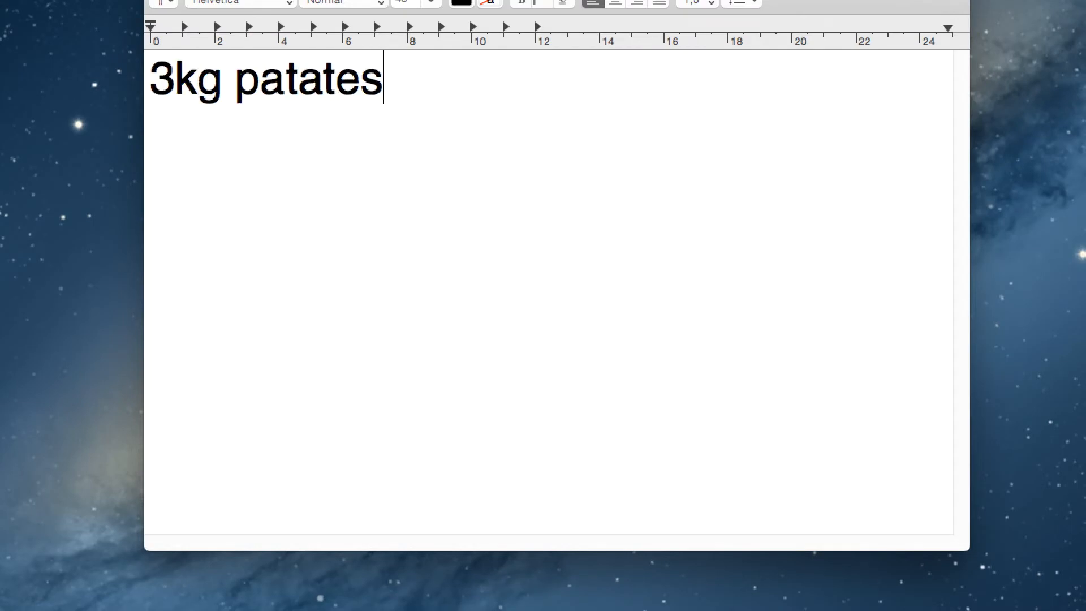
{"action": "key", "text": "Return"}
{"action": "type", "text": "1k"}
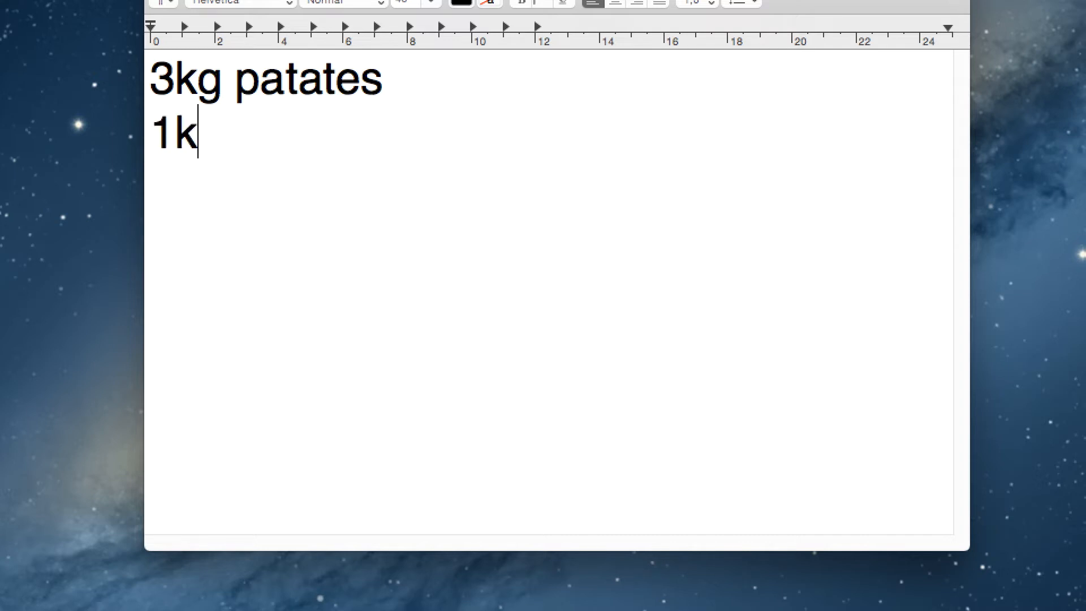
{"action": "type", "text": "g oignon"}
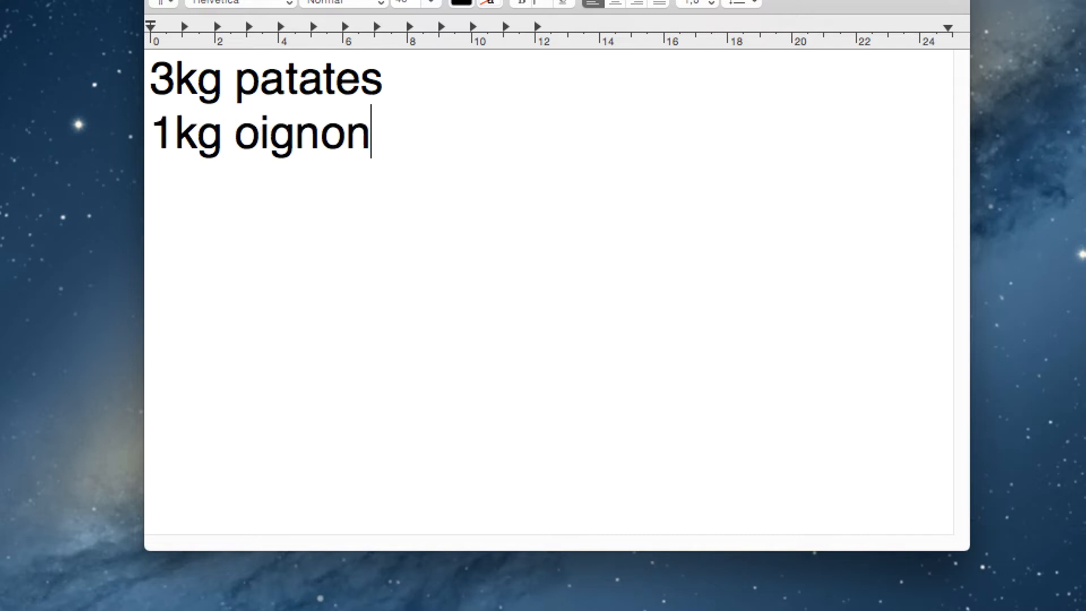
{"action": "type", "text": "s doux"}
{"action": "key", "text": "Return"}
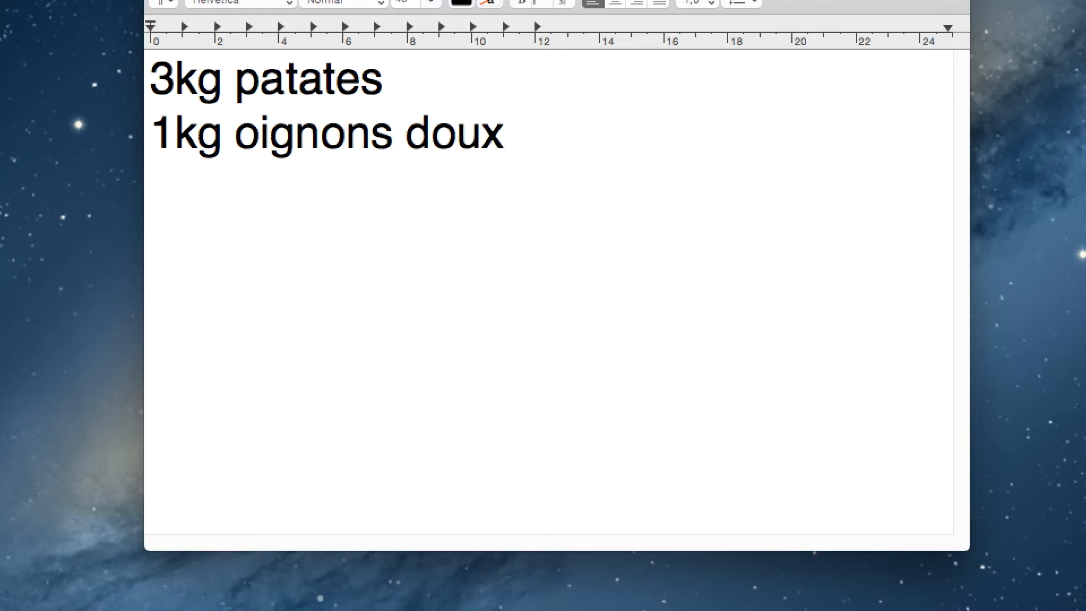
{"action": "type", "text": "1kg "}
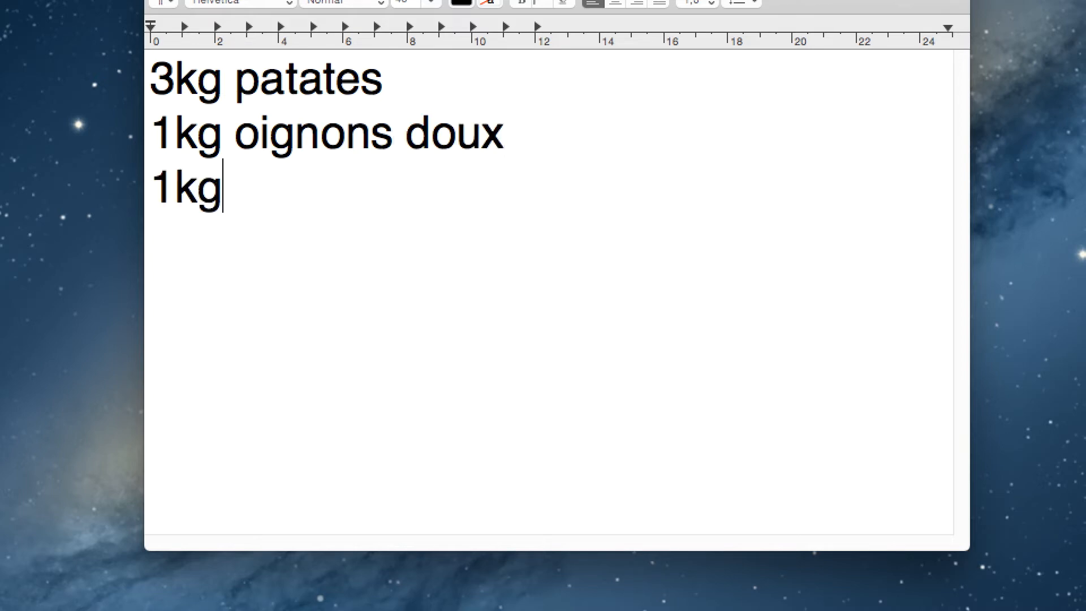
{"action": "type", "text": "poireaux"}
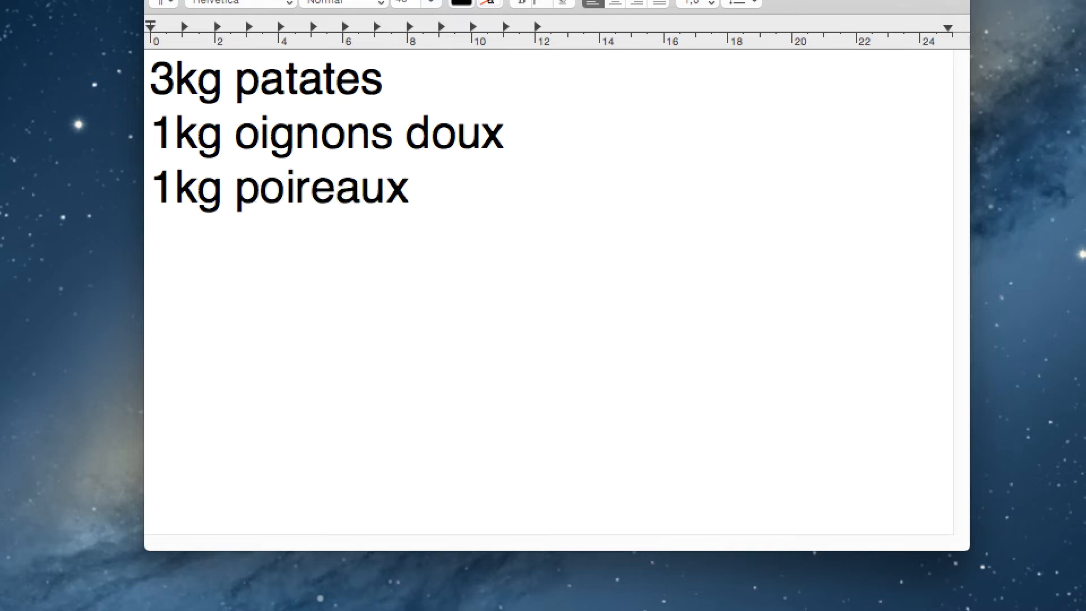
- Add a fourth line reading ">>> gout excellent" below the ingredient list
{"action": "key", "text": "Return"}
{"action": "type", "text": ">>> "}
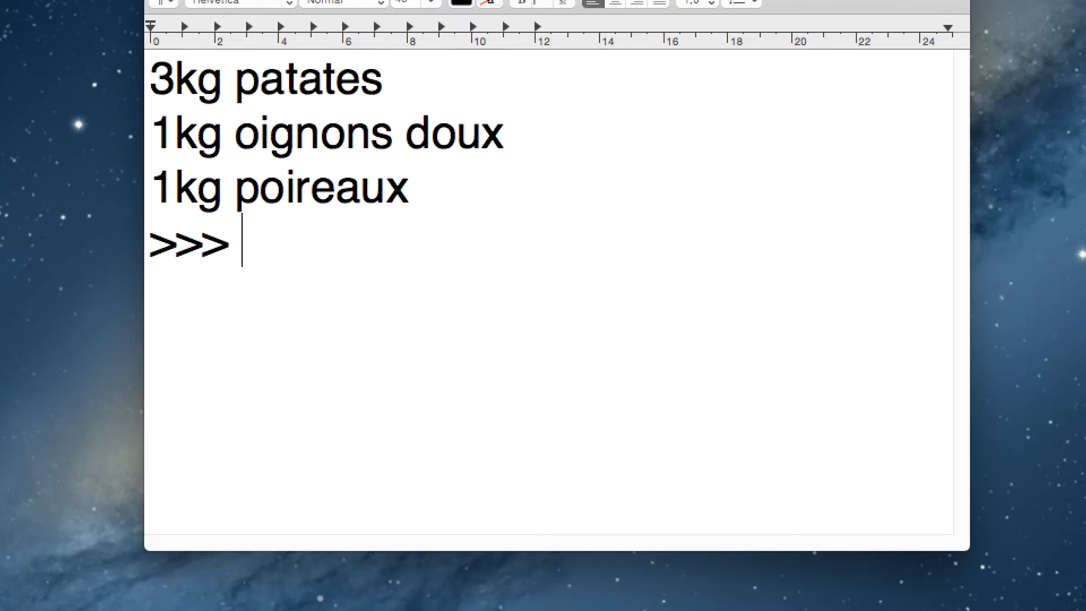
{"action": "type", "text": "gout "}
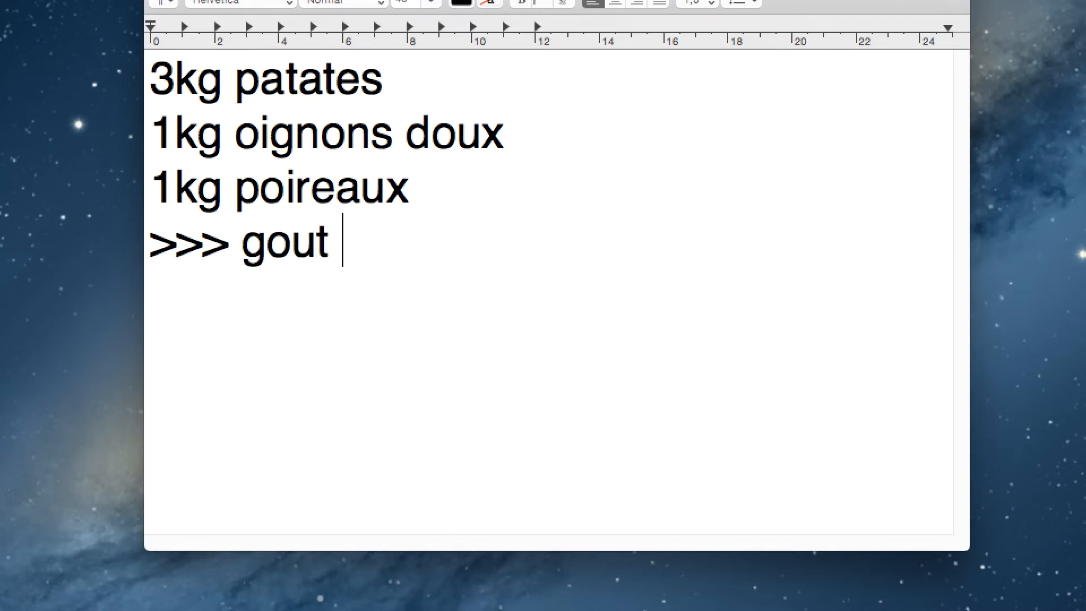
{"action": "type", "text": "exce"}
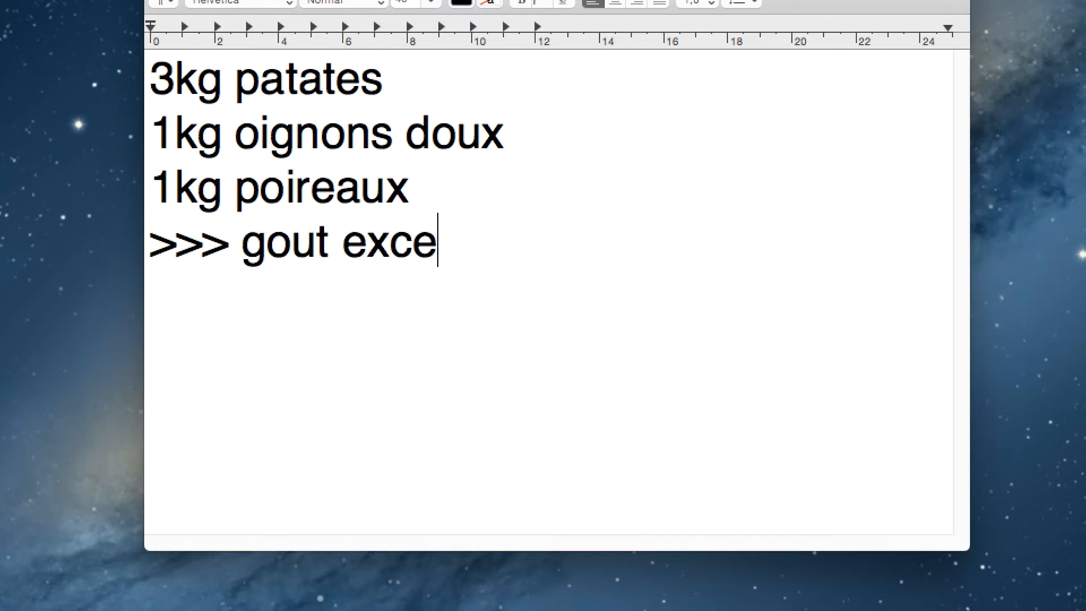
{"action": "type", "text": "llent"}
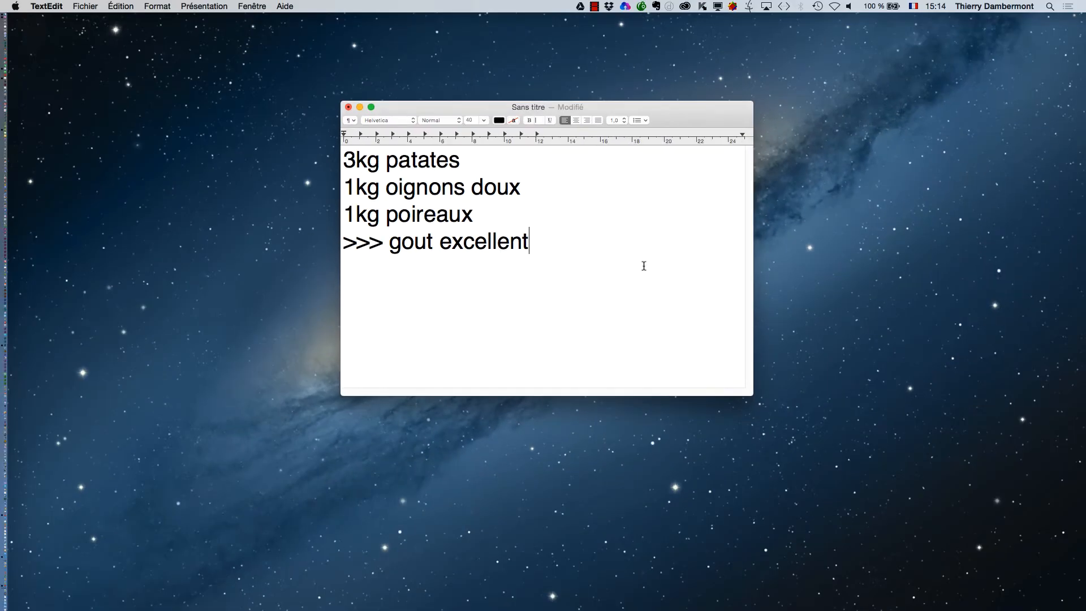
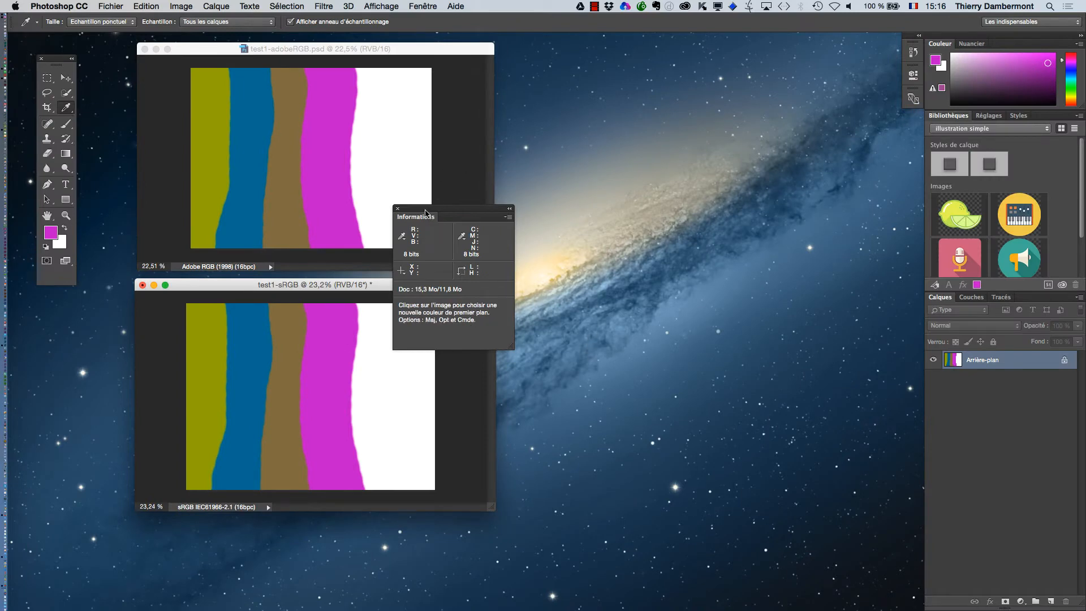
- Place the Informations panel over the junction between the two images and sample the sRGB image's brown stripe as the foreground colour
{"action": "left_click_drag", "start_coordinate": [427, 213], "coordinate": [570, 227]}
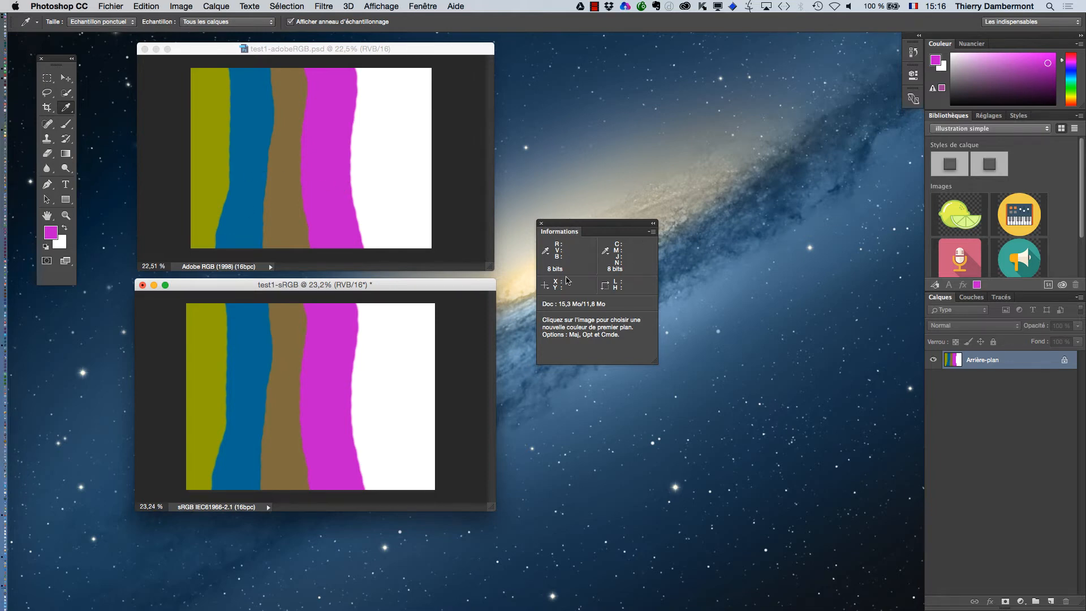
{"action": "left_click_drag", "start_coordinate": [562, 224], "coordinate": [420, 221]}
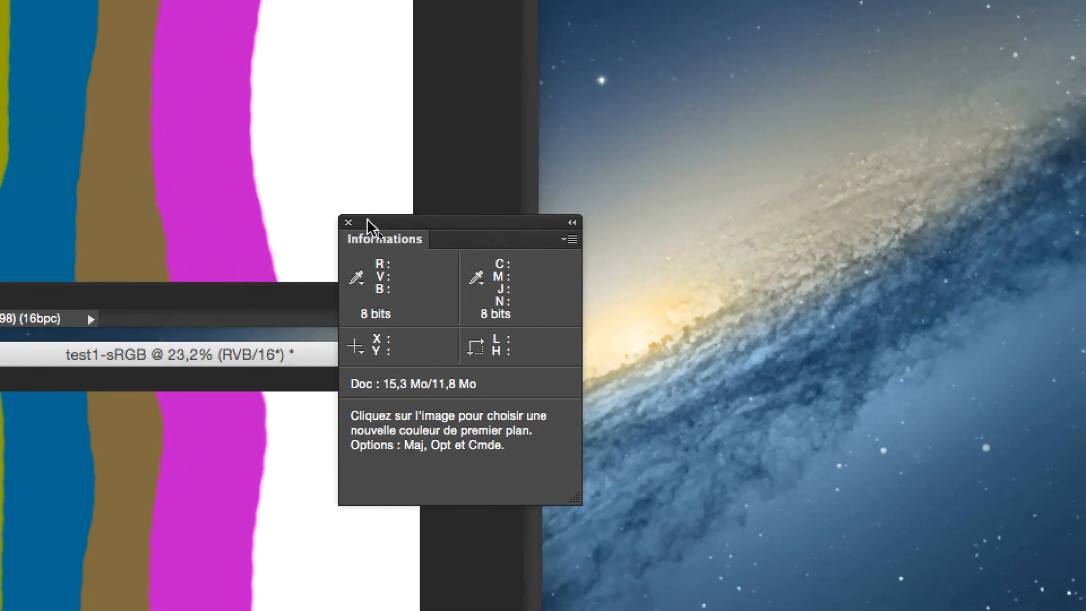
{"action": "left_click_drag", "start_coordinate": [366, 226], "coordinate": [315, 243]}
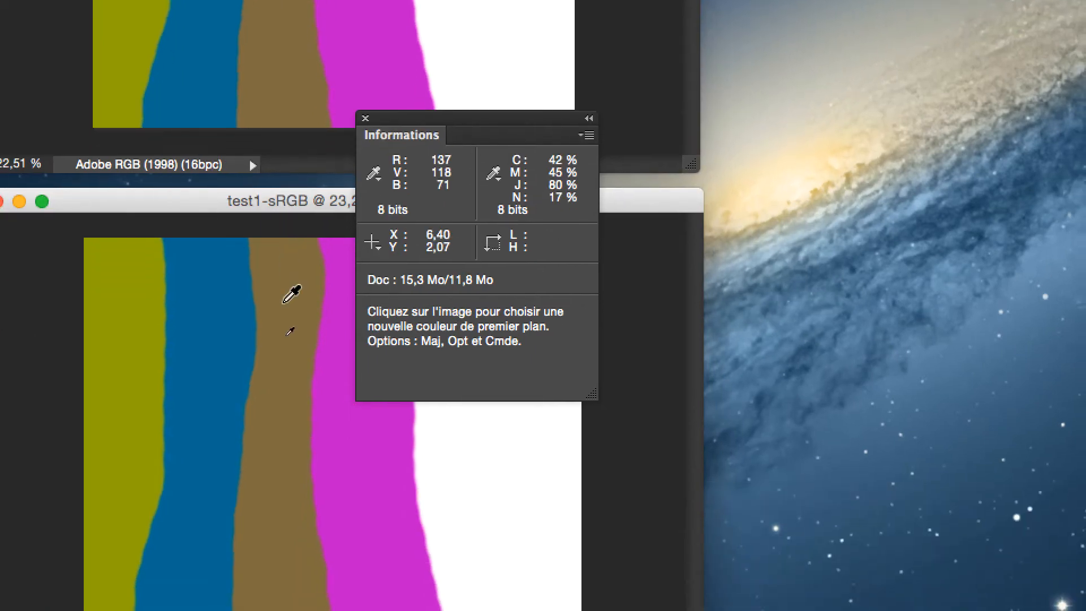
{"action": "left_click", "coordinate": [292, 439]}
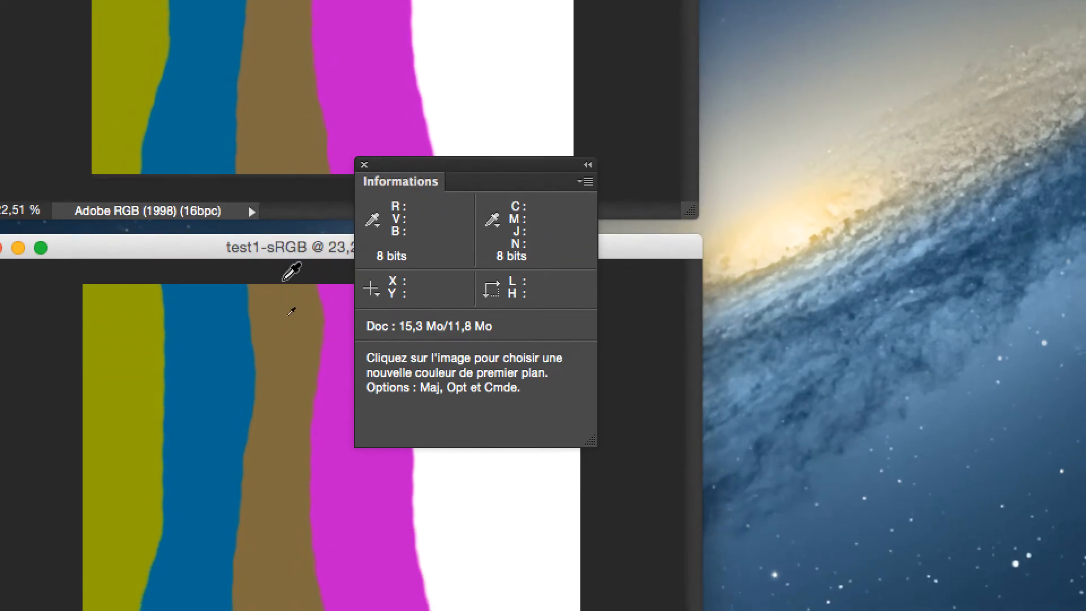
{"action": "left_click", "coordinate": [297, 356]}
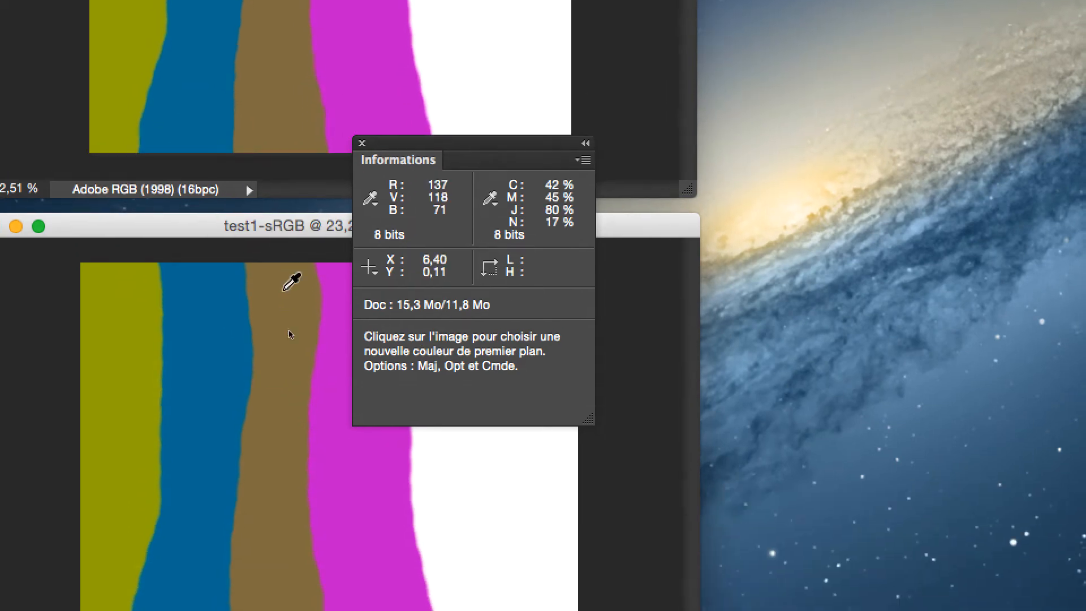
{"action": "left_click", "coordinate": [294, 436]}
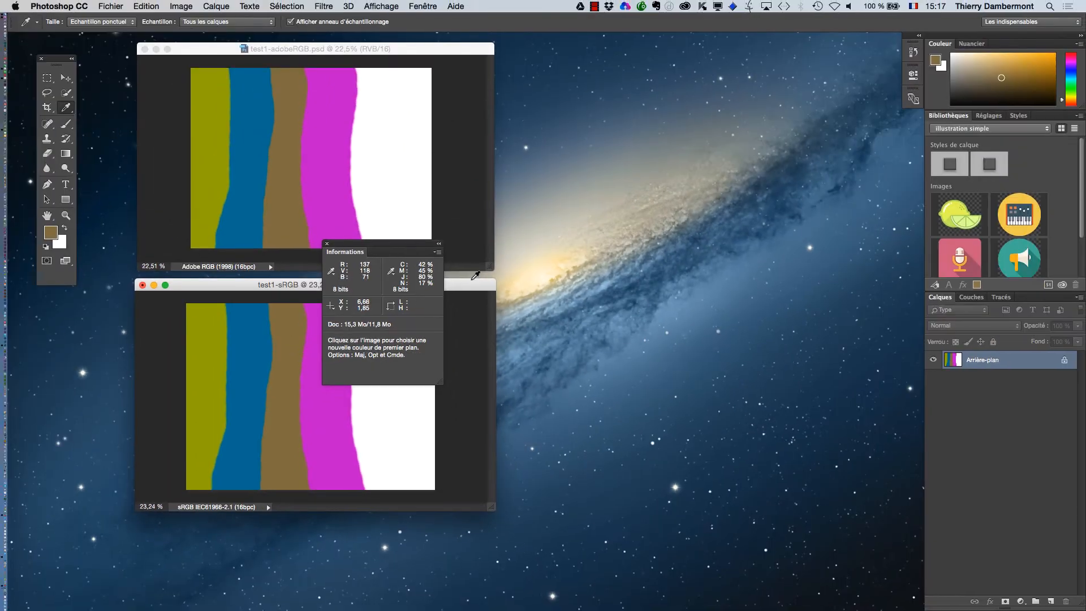
- Move the Informations panel clear of both images and shift the sRGB image's window slightly sideways
{"action": "left_click_drag", "start_coordinate": [393, 248], "coordinate": [714, 208]}
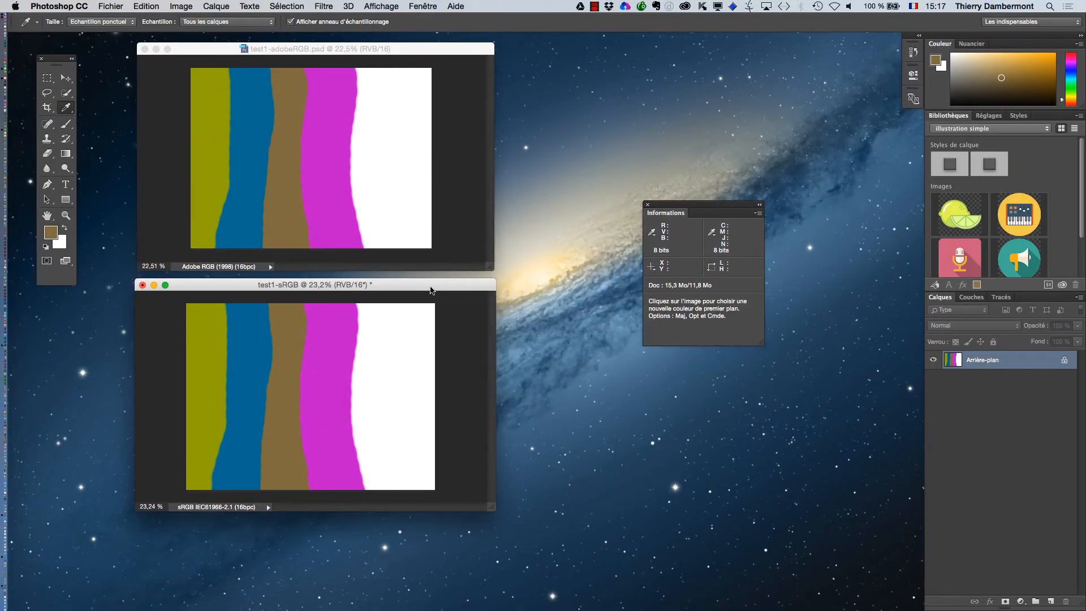
{"action": "left_click_drag", "start_coordinate": [428, 288], "coordinate": [476, 290]}
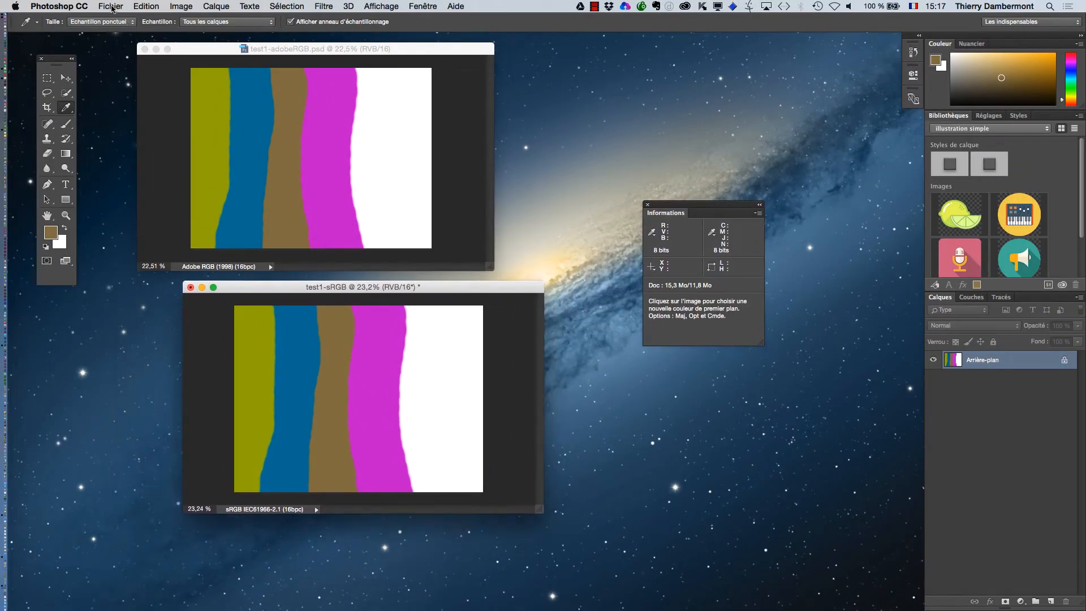
{"action": "left_click", "coordinate": [110, 7]}
{"action": "left_click", "coordinate": [141, 124]}
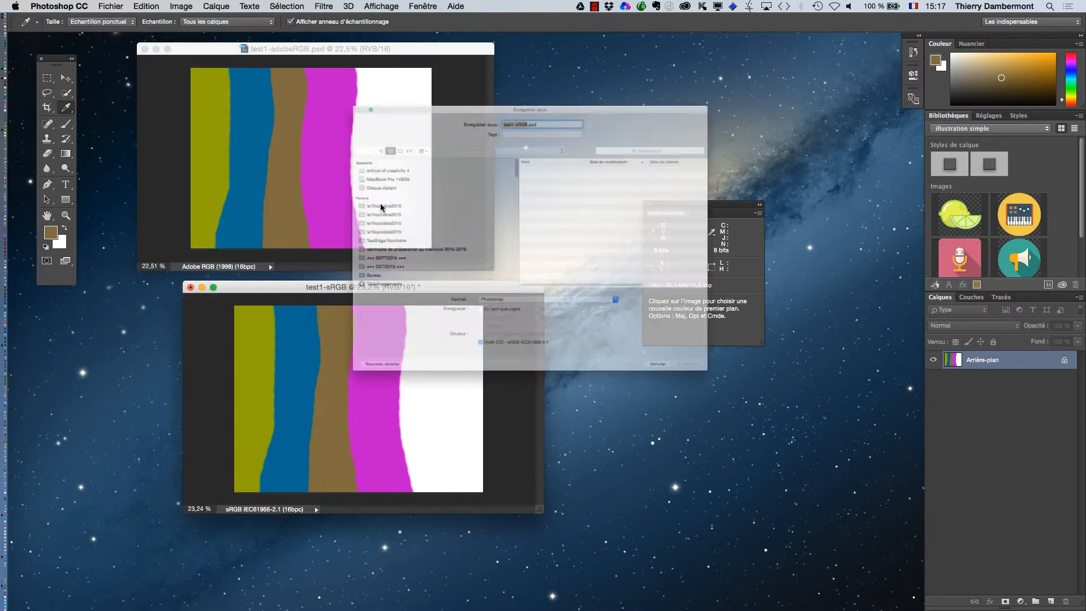
{"action": "left_click", "coordinate": [747, 451]}
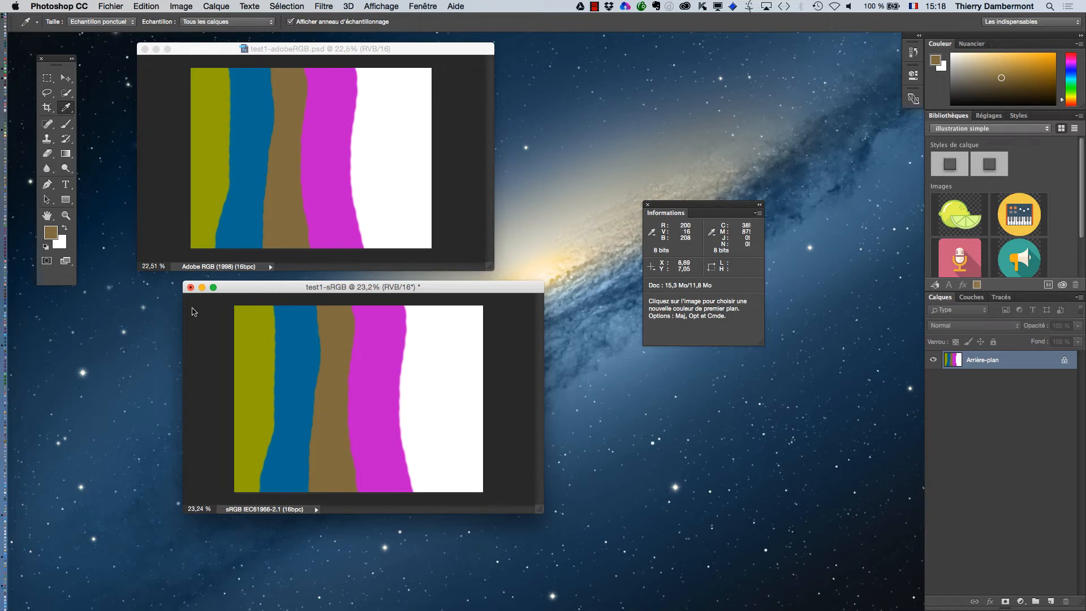
- Save the sRGB image as test1-sRGB.psd in the gestion des couleurs folder, embedding the sRGB IEC61966-2.1 ICC profile
{"action": "left_click_drag", "start_coordinate": [265, 288], "coordinate": [225, 292]}
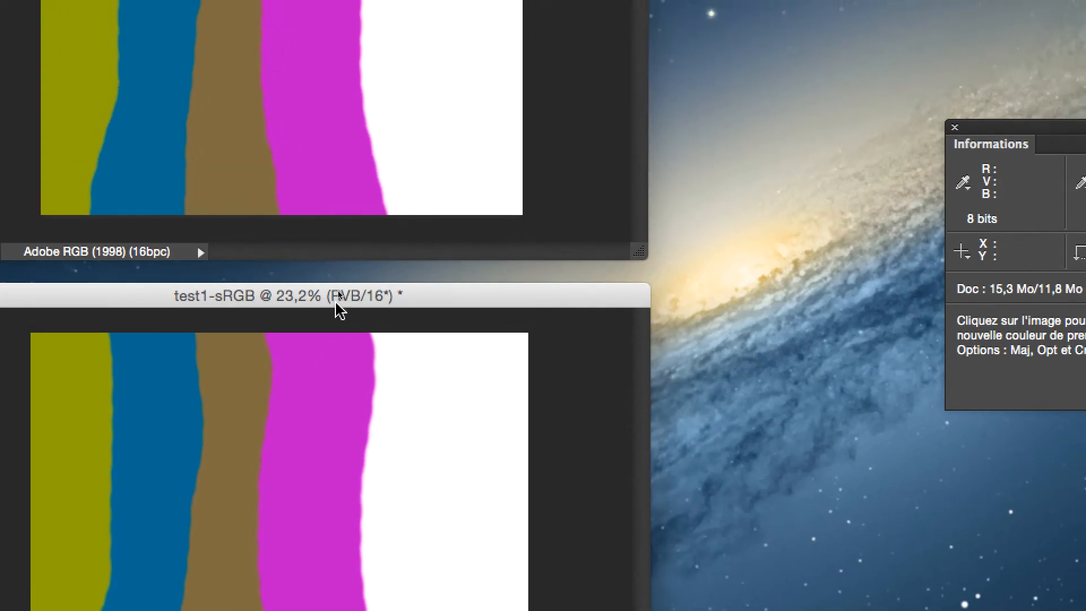
{"action": "left_click_drag", "start_coordinate": [349, 251], "coordinate": [378, 239]}
{"action": "left_click_drag", "start_coordinate": [349, 305], "coordinate": [603, 113]}
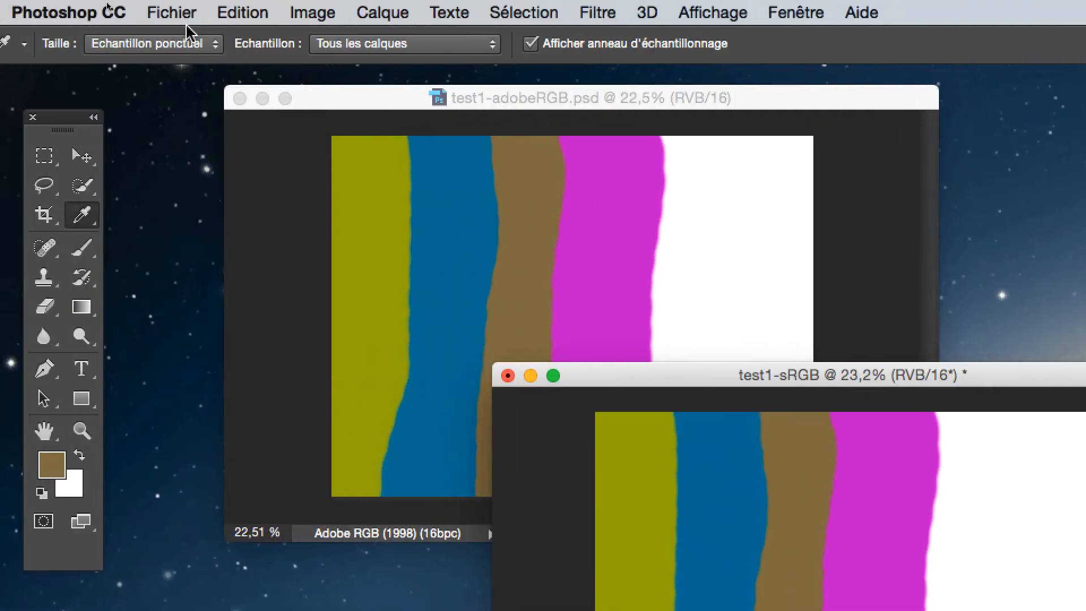
{"action": "left_click", "coordinate": [179, 13]}
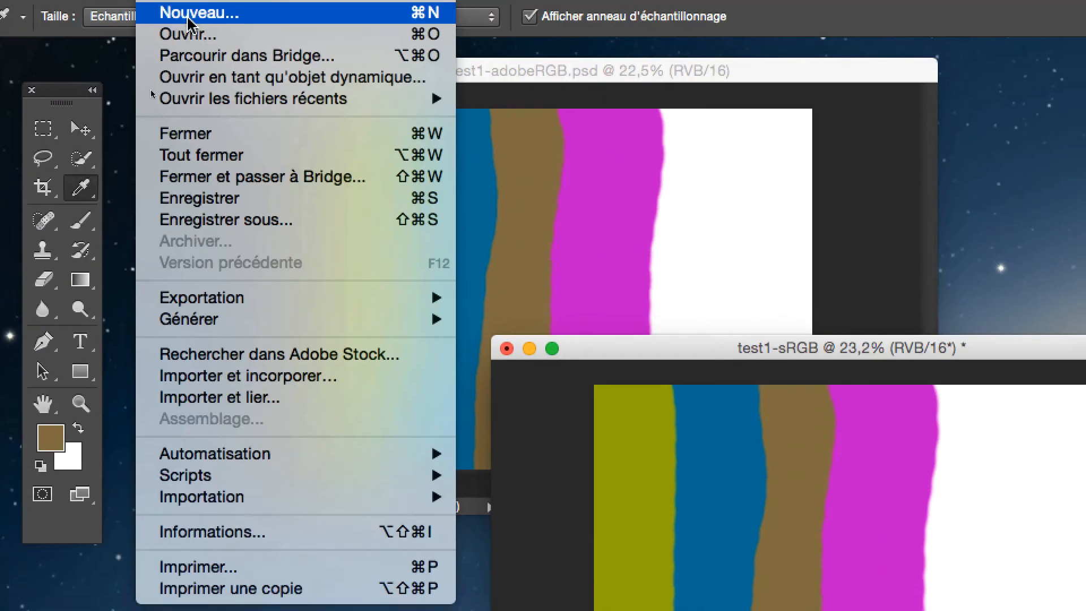
{"action": "left_click", "coordinate": [251, 245]}
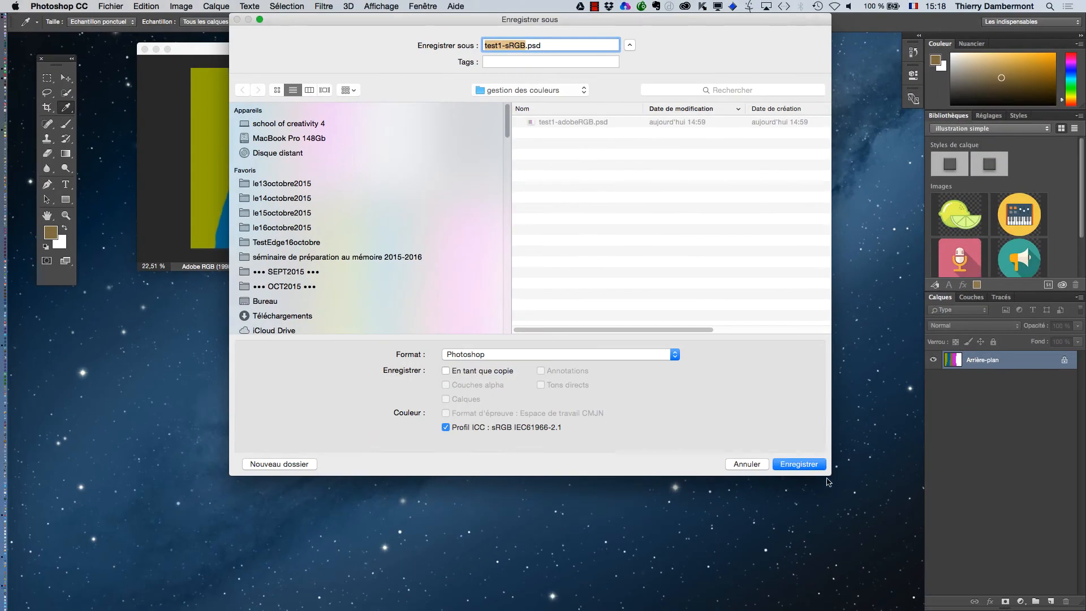
{"action": "left_click", "coordinate": [816, 468]}
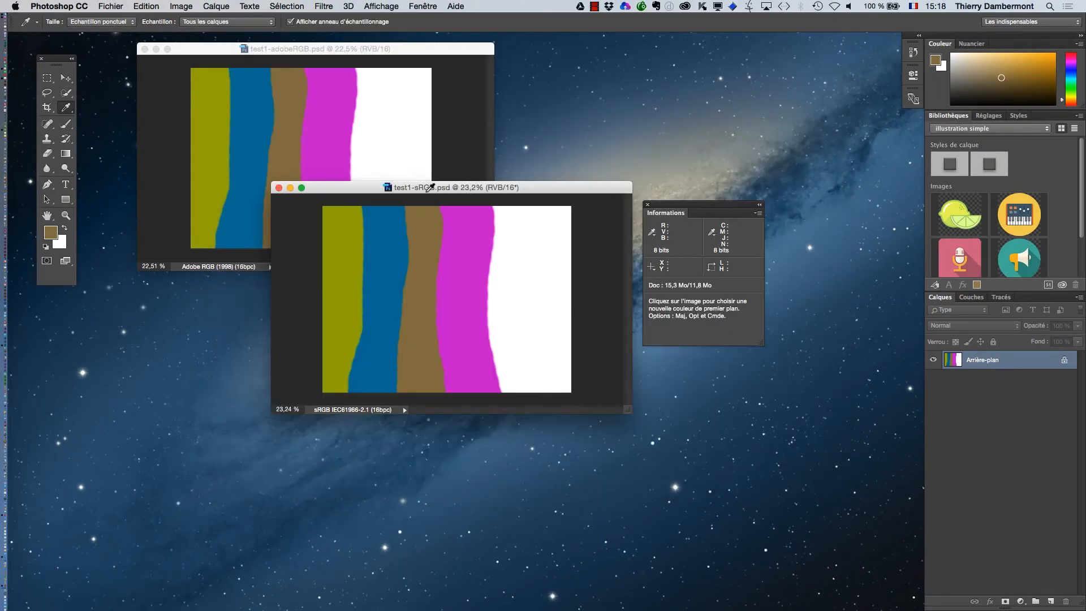
- Rearrange the two image windows without overlap, with the Adobe RGB (1998) version above the sRGB version
{"action": "left_click_drag", "start_coordinate": [442, 197], "coordinate": [408, 326]}
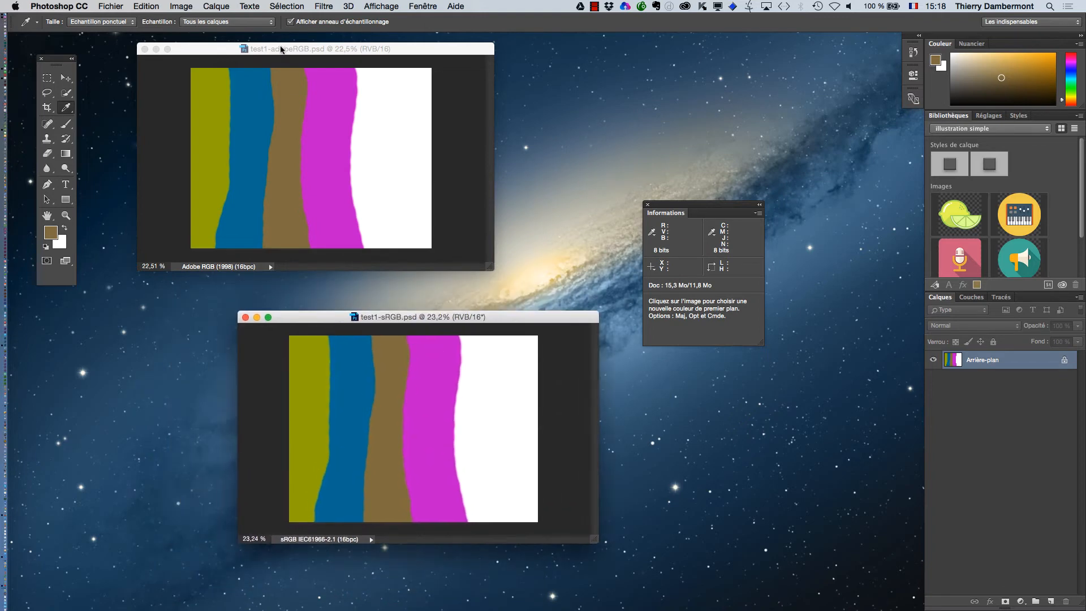
{"action": "left_click_drag", "start_coordinate": [280, 50], "coordinate": [285, 60]}
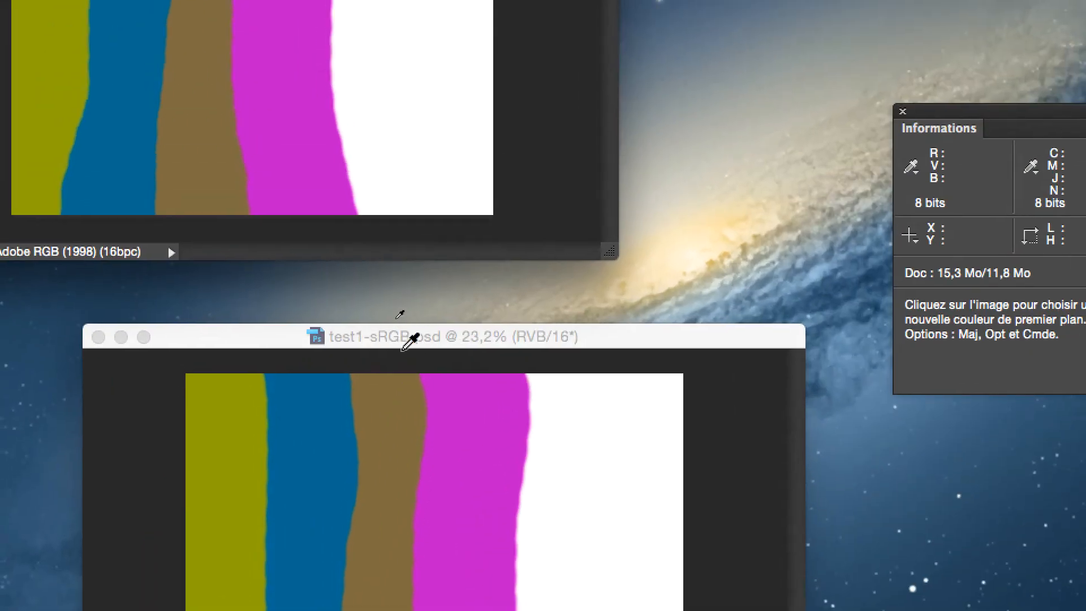
{"action": "left_click", "coordinate": [379, 226]}
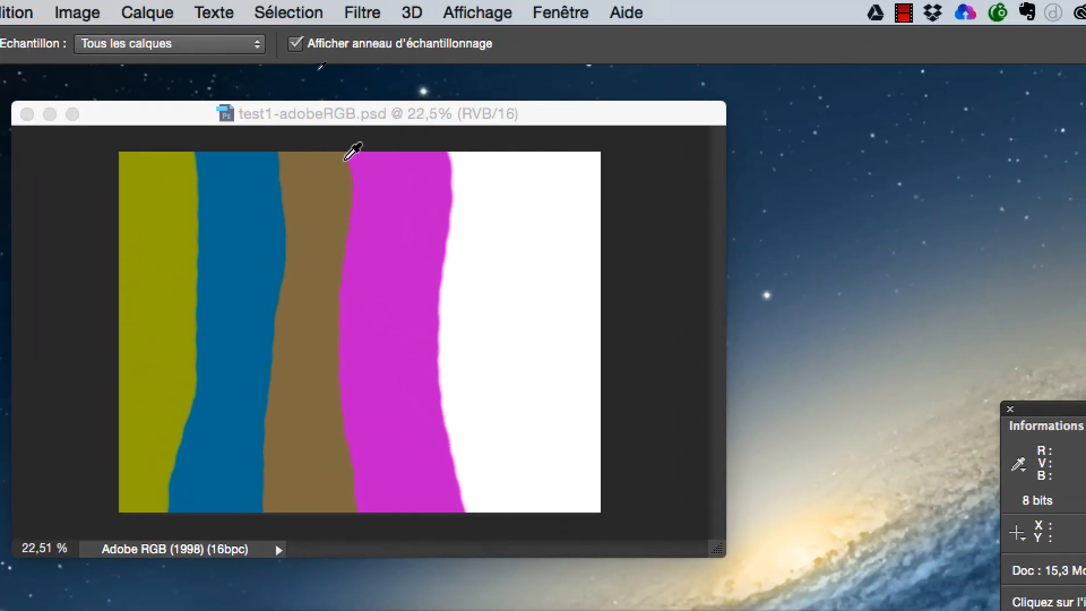
{"action": "left_click", "coordinate": [346, 120]}
{"action": "left_click_drag", "start_coordinate": [346, 119], "coordinate": [353, 122]}
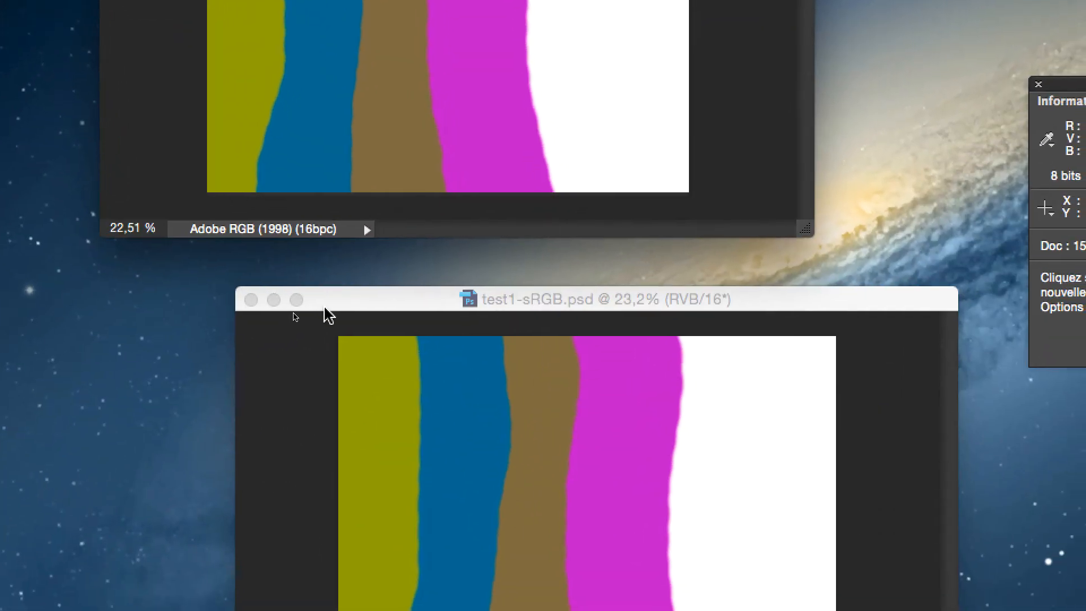
{"action": "left_click", "coordinate": [363, 341]}
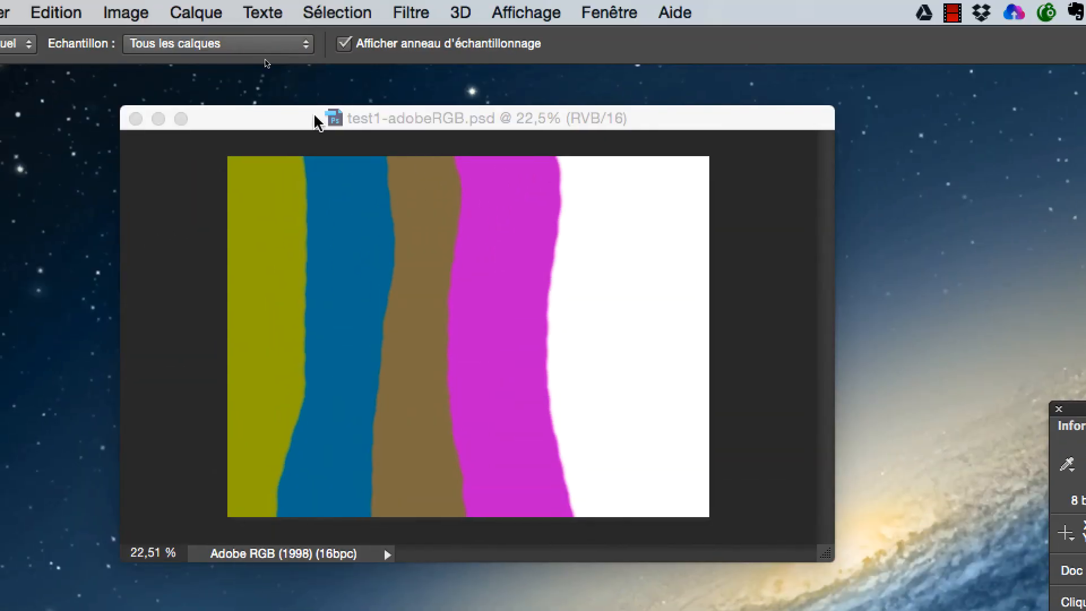
{"action": "left_click", "coordinate": [312, 112]}
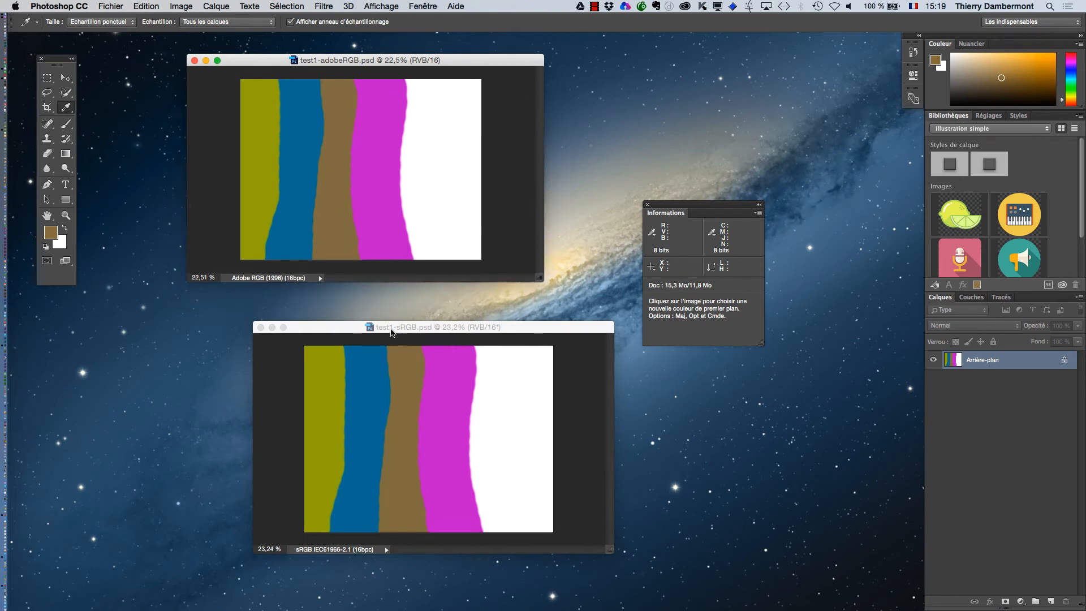
- Offset the sRGB window sideways beneath the Adobe RGB window and move the Informations panel clear of it
{"action": "left_click_drag", "start_coordinate": [393, 332], "coordinate": [355, 311]}
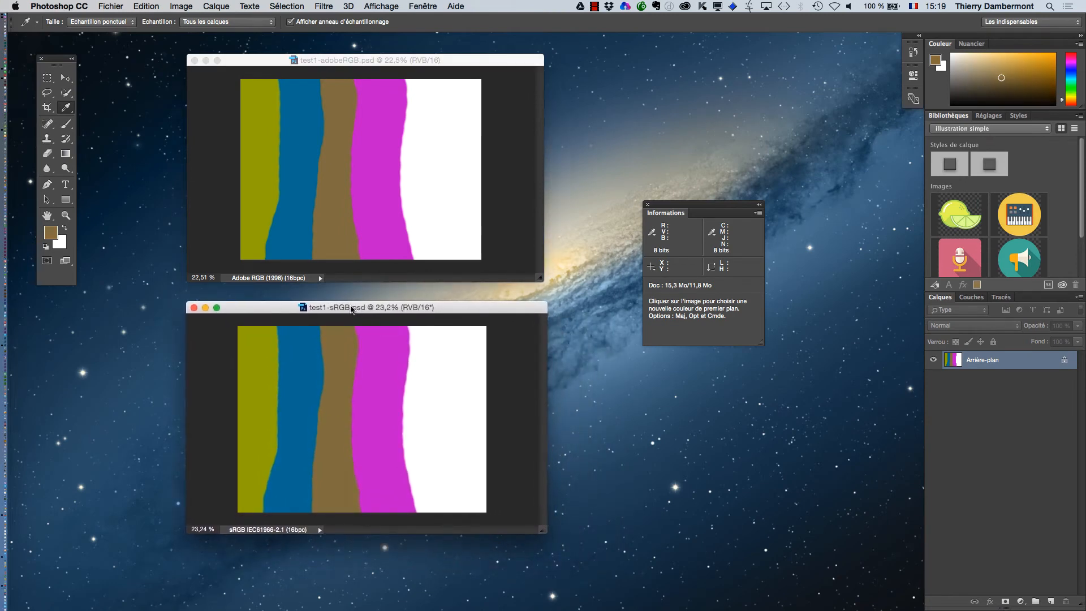
{"action": "left_click_drag", "start_coordinate": [351, 309], "coordinate": [453, 315]}
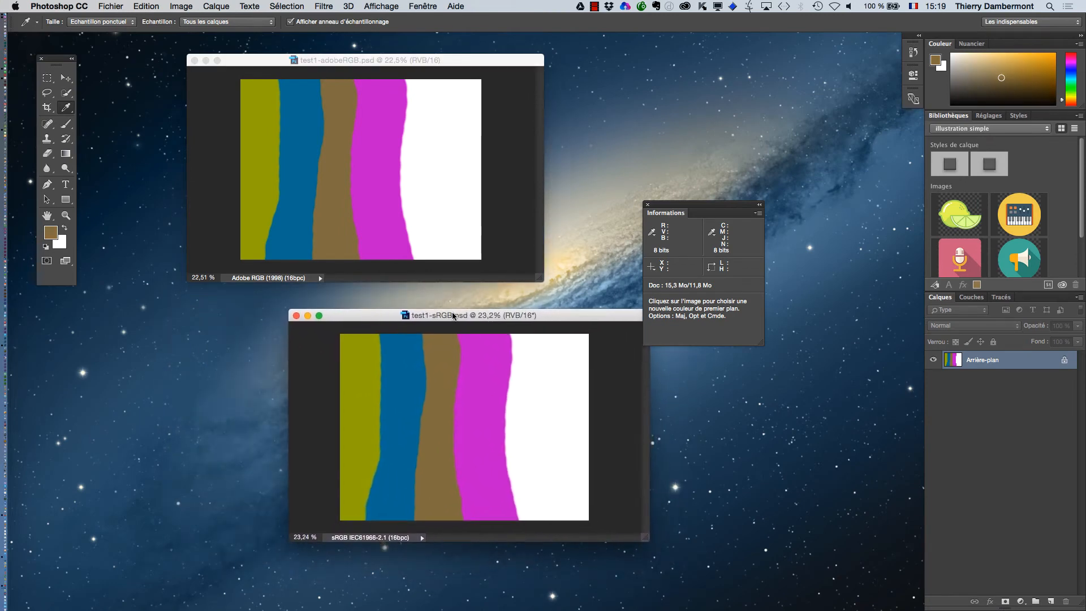
{"action": "left_click_drag", "start_coordinate": [658, 211], "coordinate": [745, 147]}
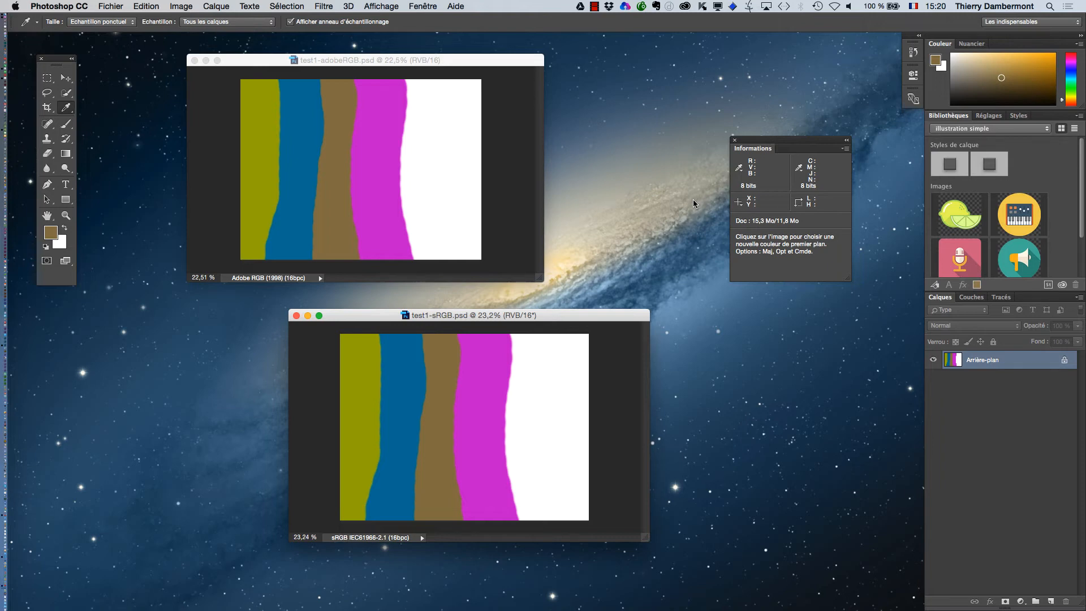
- Switch to Firefox, open a new browser window and search Google for "ICC"
{"action": "mouse_move", "coordinate": [7, 447]}
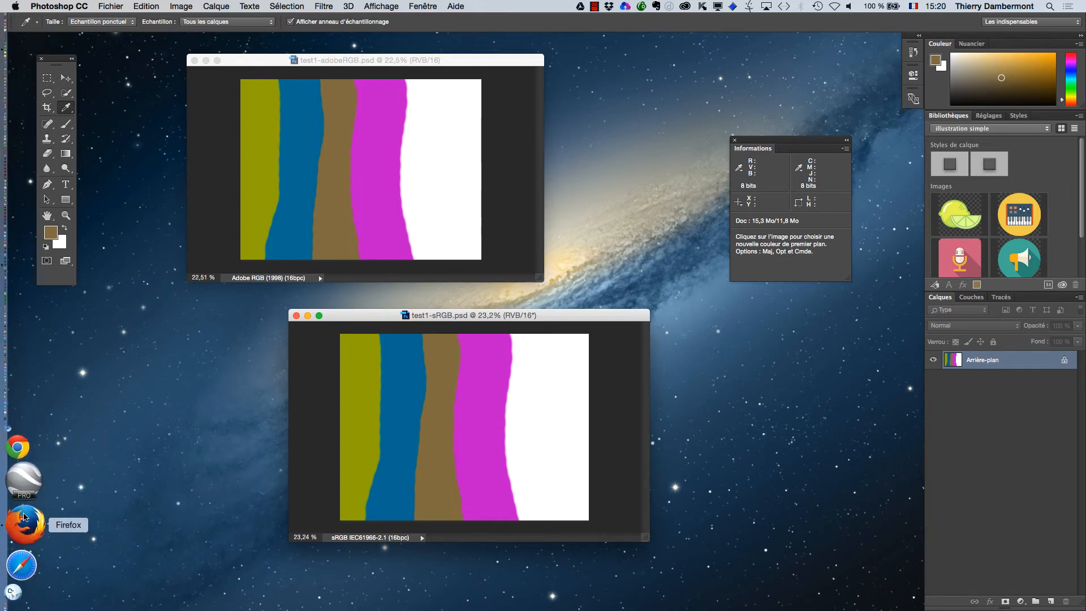
{"action": "left_click", "coordinate": [23, 515]}
{"action": "left_click", "coordinate": [81, 6]}
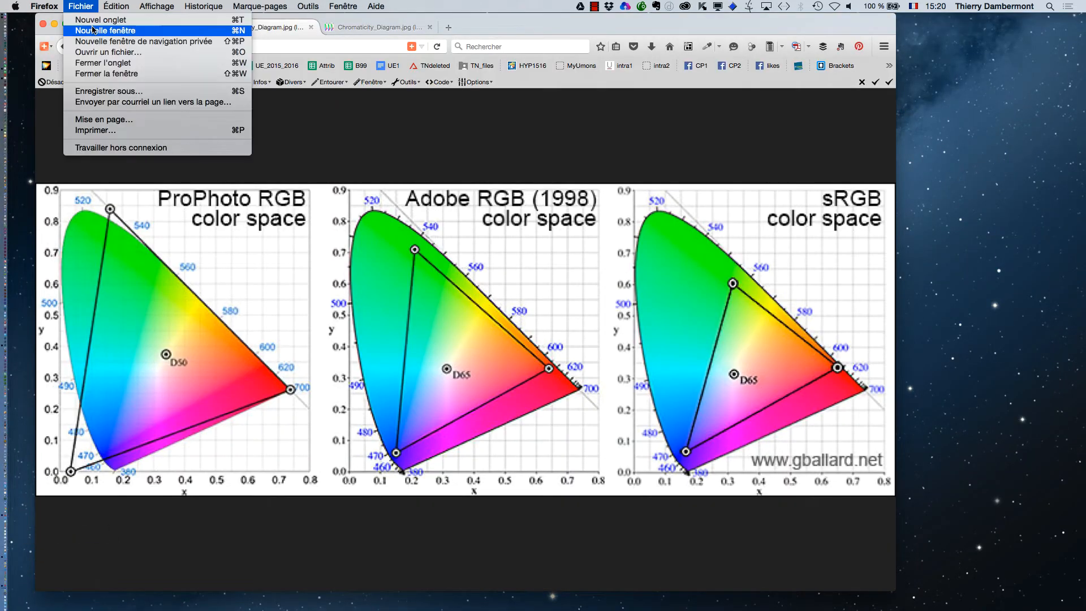
{"action": "left_click", "coordinate": [278, 308]}
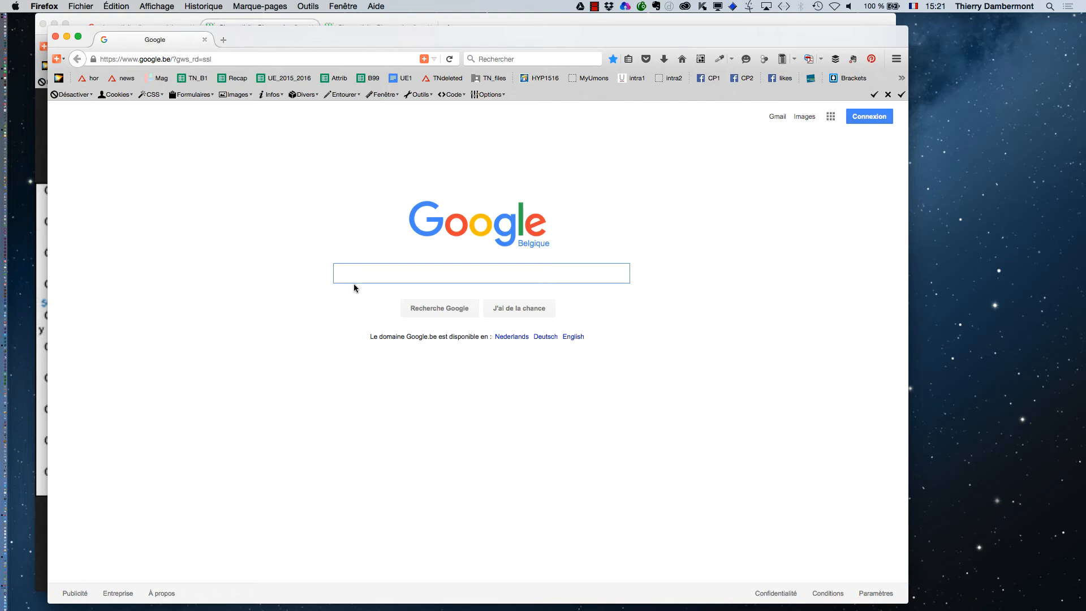
{"action": "type", "text": "ICC"}
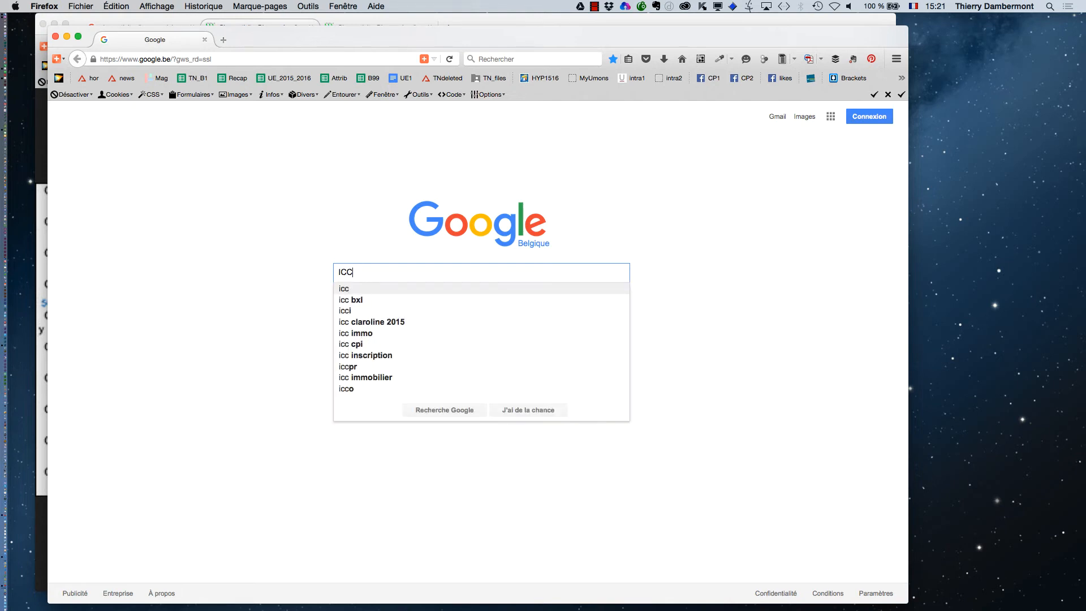
{"action": "key", "text": "Return"}
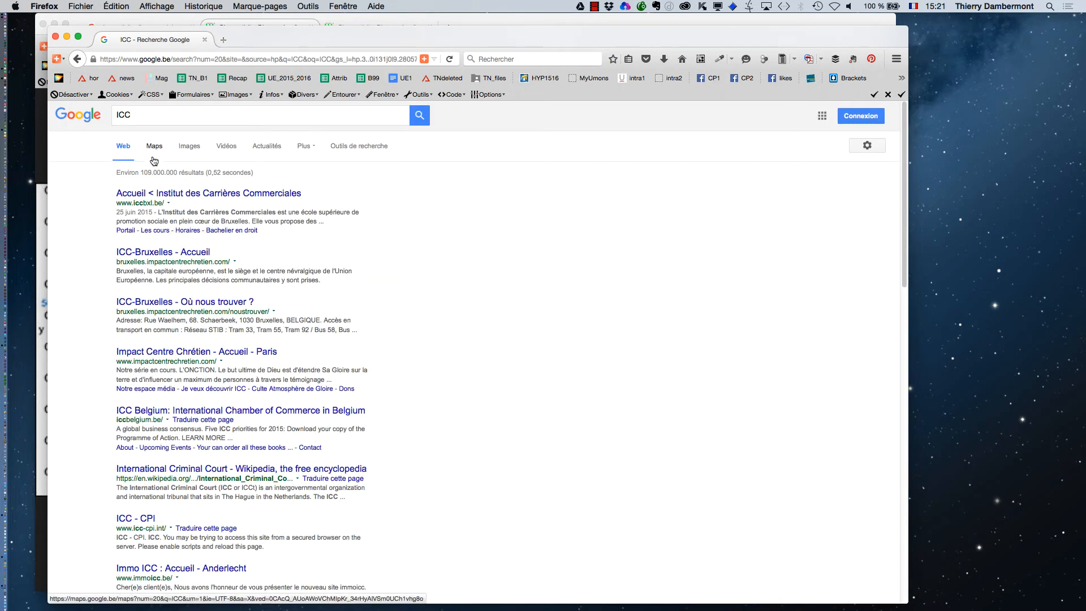
- Replace the Google query with International Color Consortium and run the search
{"action": "left_click", "coordinate": [119, 118]}
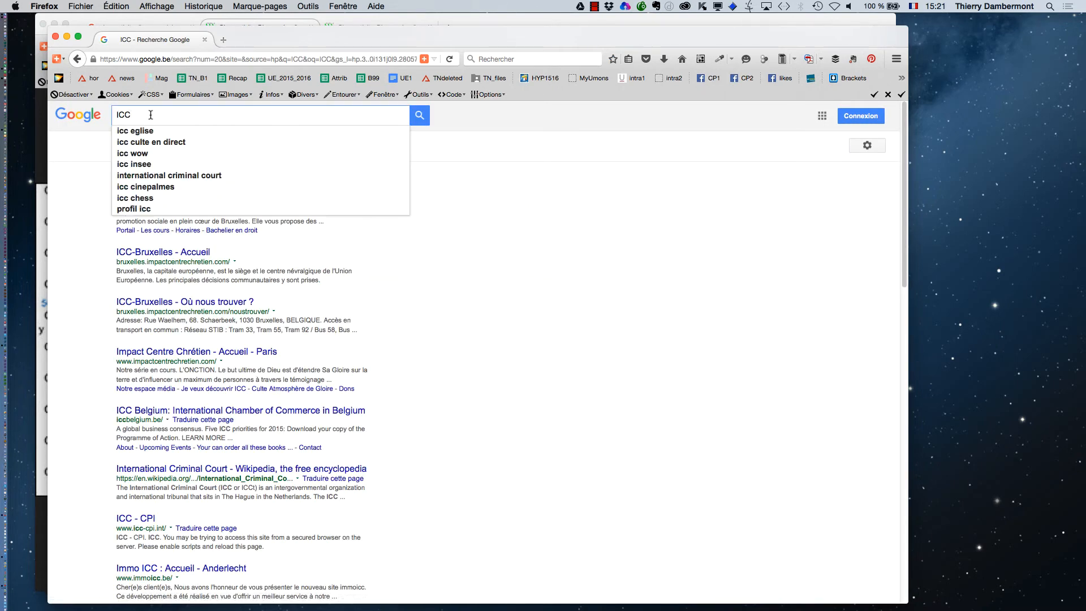
{"action": "key", "text": "BackSpace"}
{"action": "key", "text": "BackSpace"}
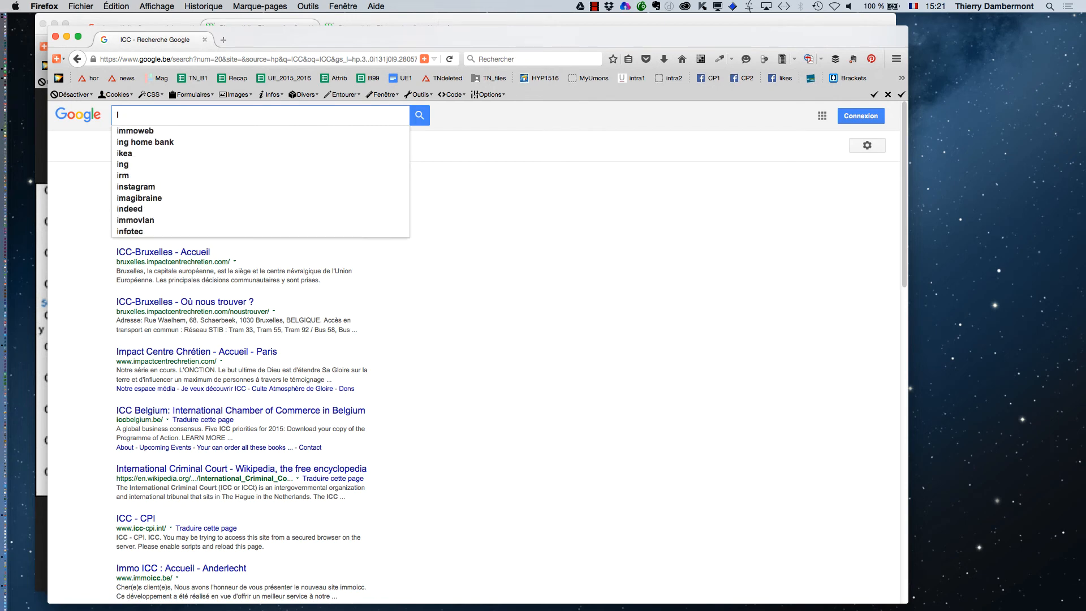
{"action": "type", "text": "nternat"}
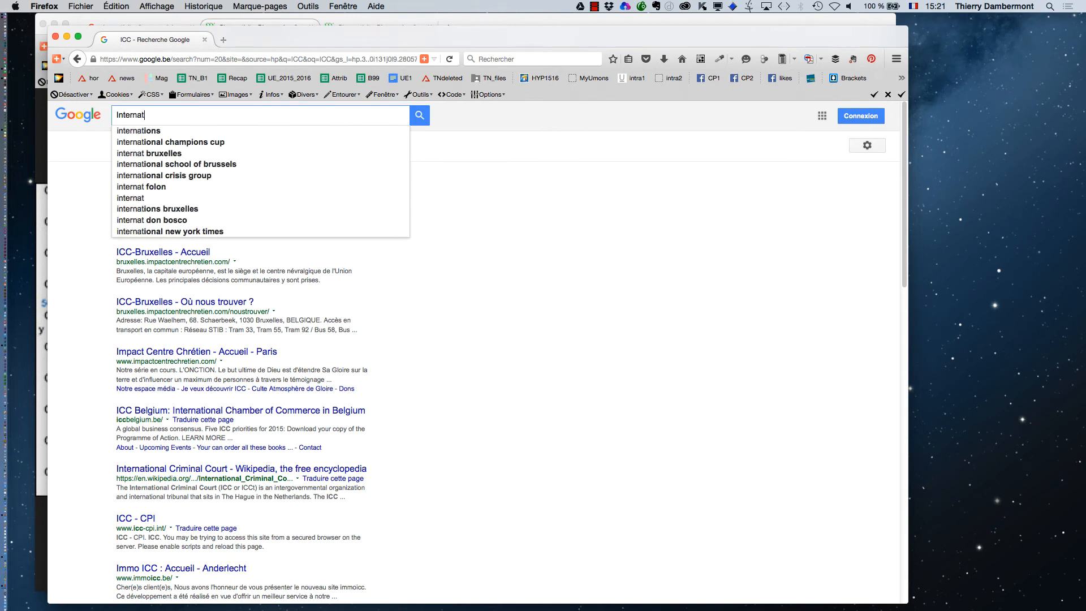
{"action": "type", "text": "ioanl "}
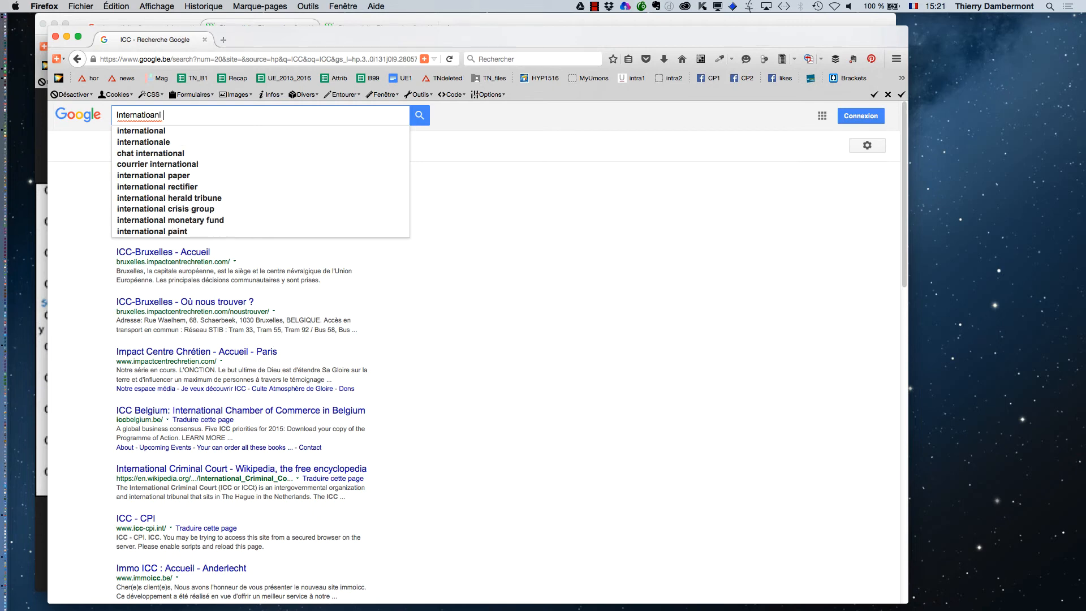
{"action": "type", "text": "Color Con"}
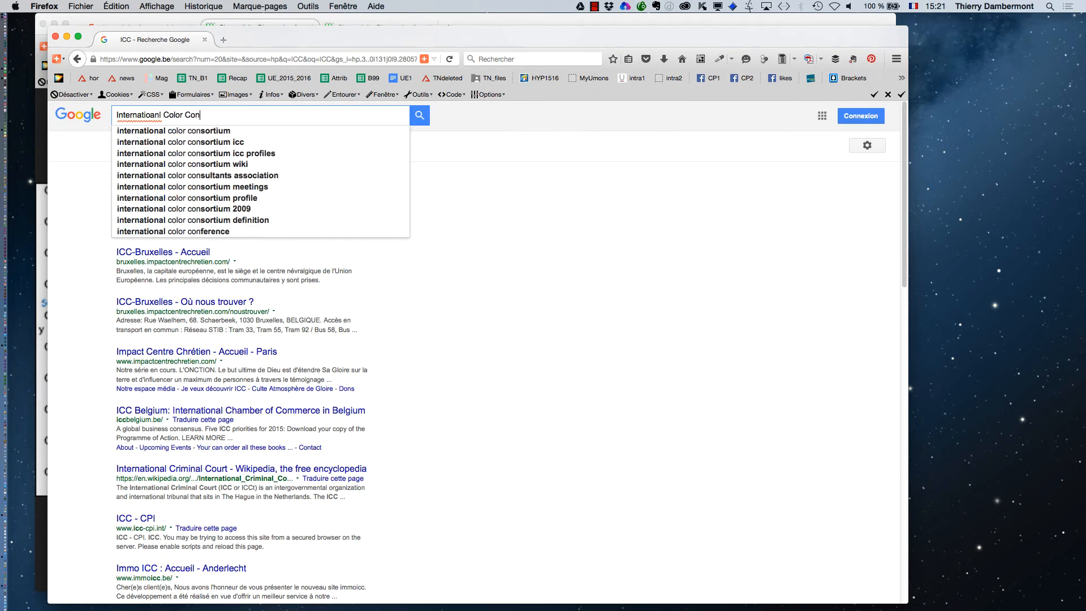
{"action": "type", "text": "sortium"}
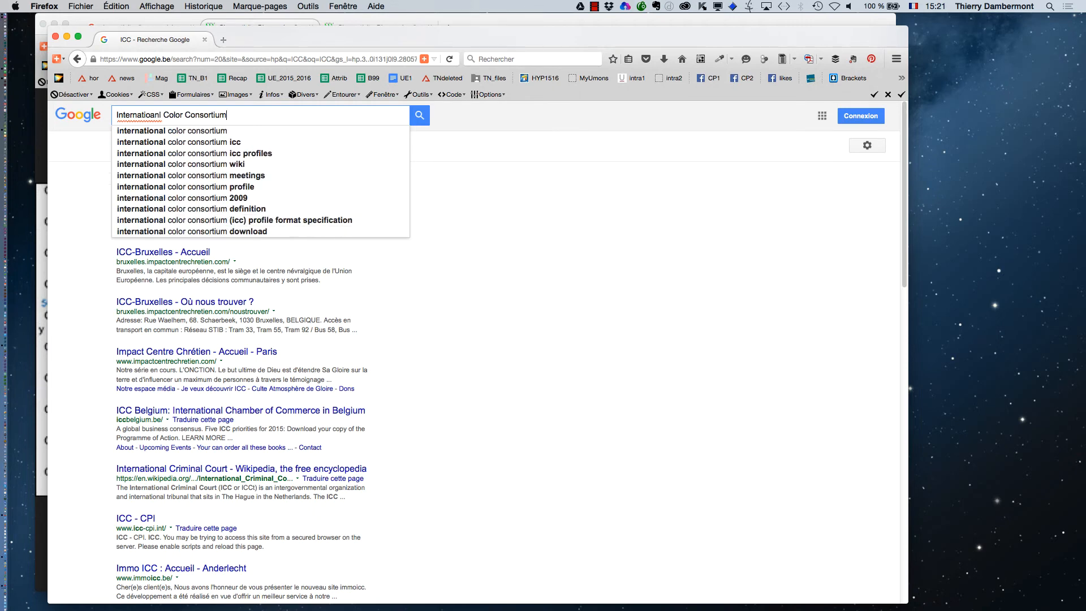
{"action": "key", "text": "Return"}
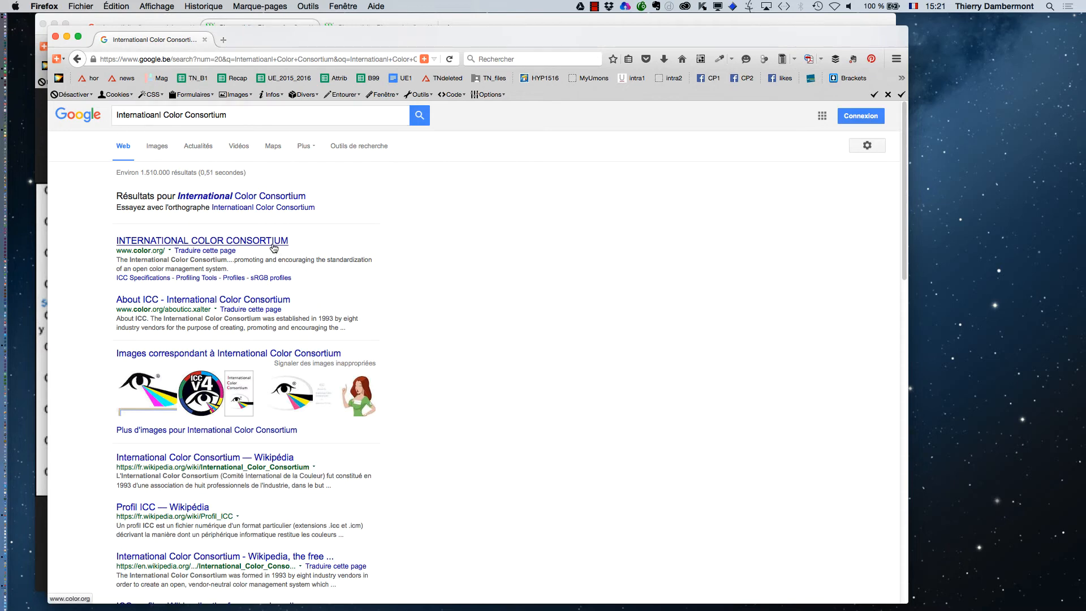
- Open the International Color Consortium homepage and its About ICC page from the results in separate tabs and look through them
{"action": "middle_click", "coordinate": [274, 247]}
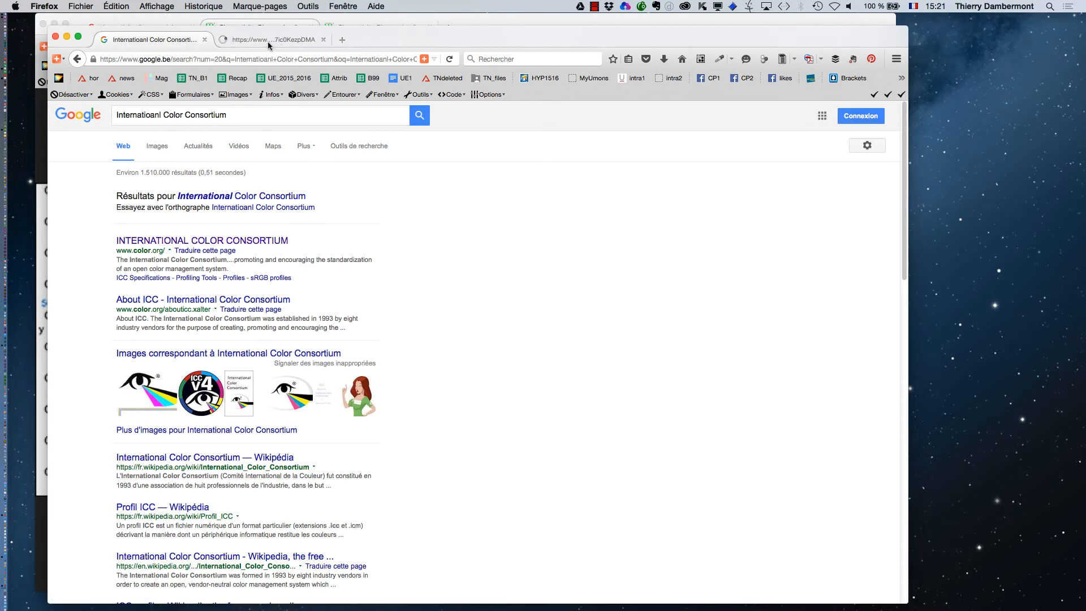
{"action": "left_click", "coordinate": [267, 40]}
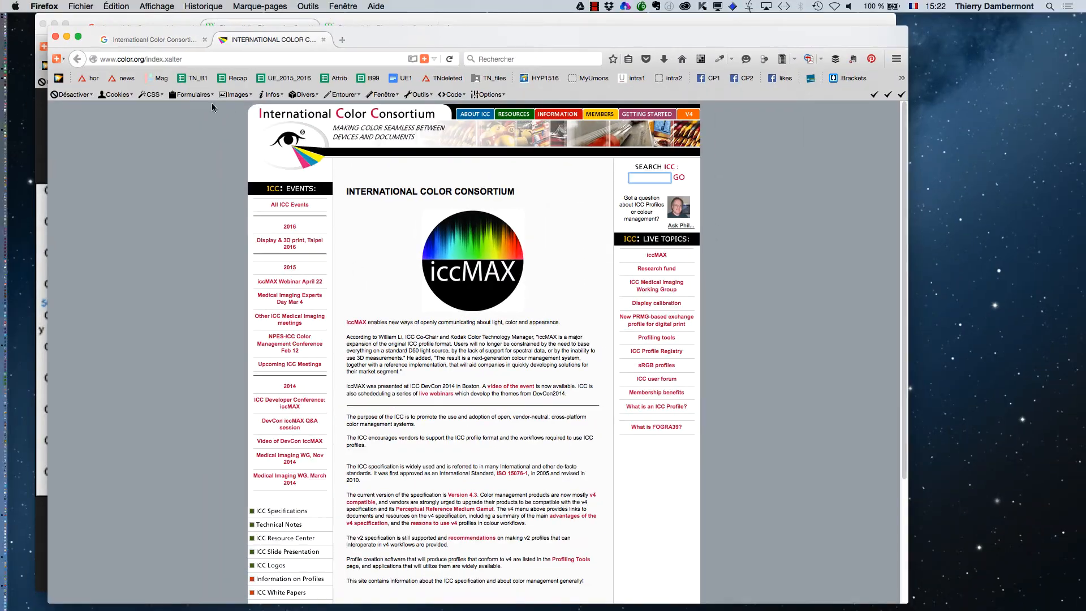
{"action": "left_click", "coordinate": [142, 37]}
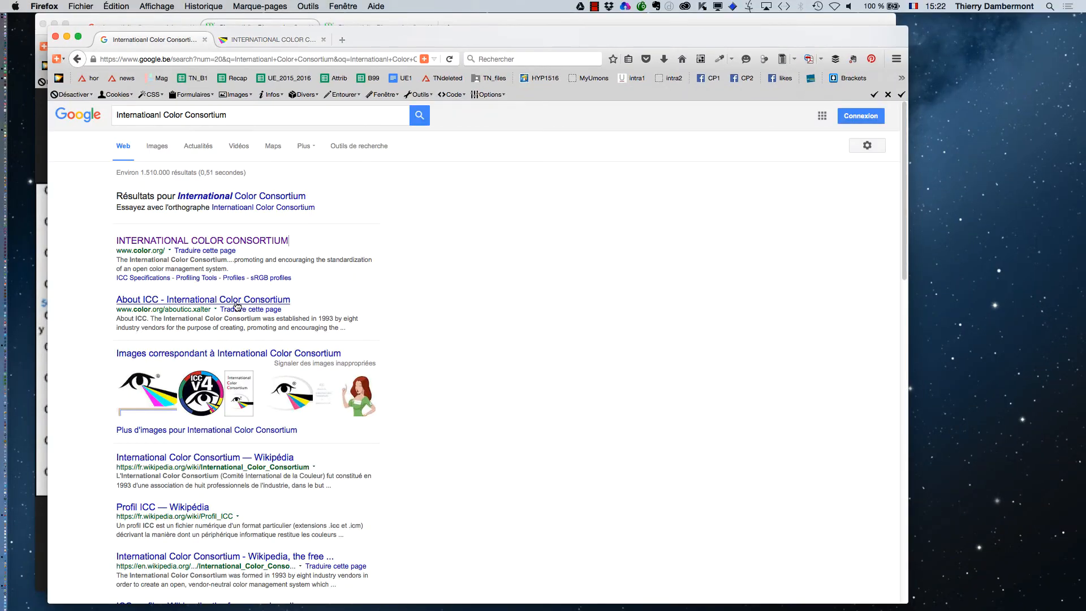
{"action": "left_click", "coordinate": [259, 300], "text": "super"}
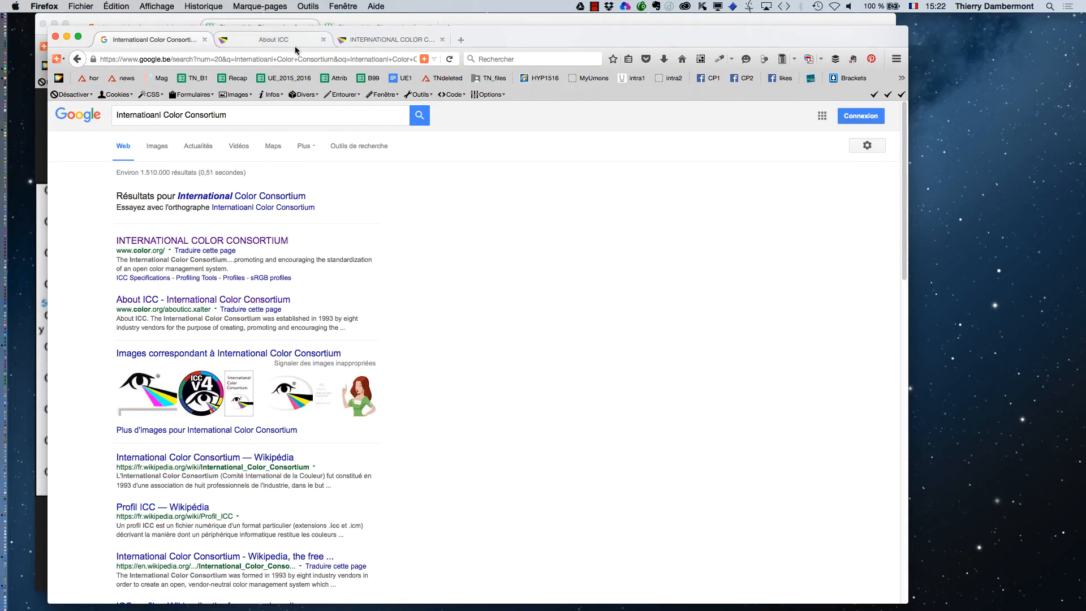
{"action": "left_click", "coordinate": [277, 40]}
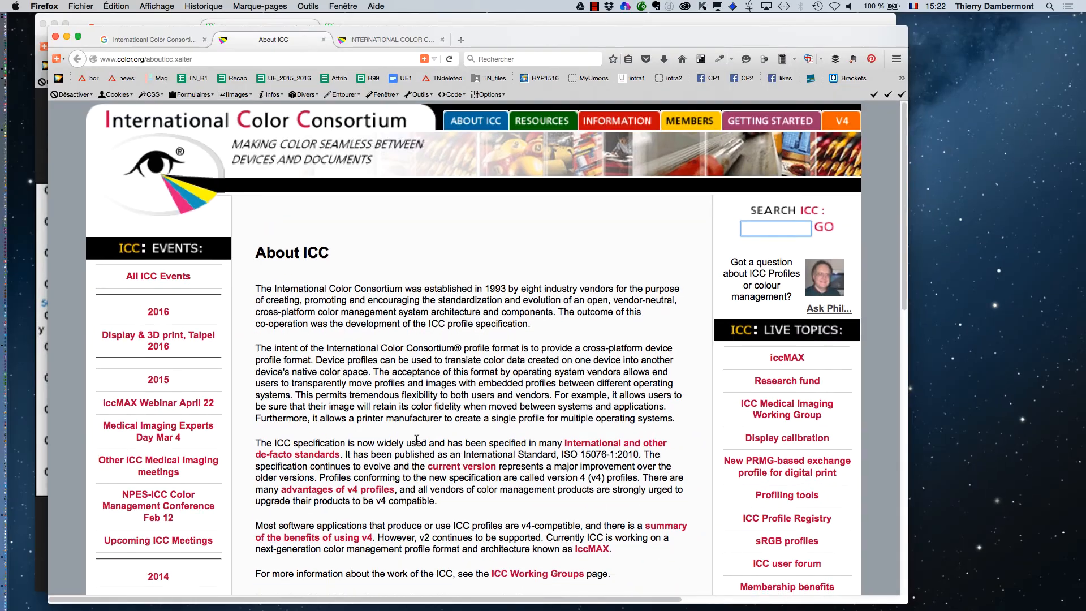
{"action": "scroll", "coordinate": [416, 443], "scroll_direction": "down", "scroll_amount": 5}
{"action": "scroll", "coordinate": [416, 444], "scroll_direction": "up", "scroll_amount": 10}
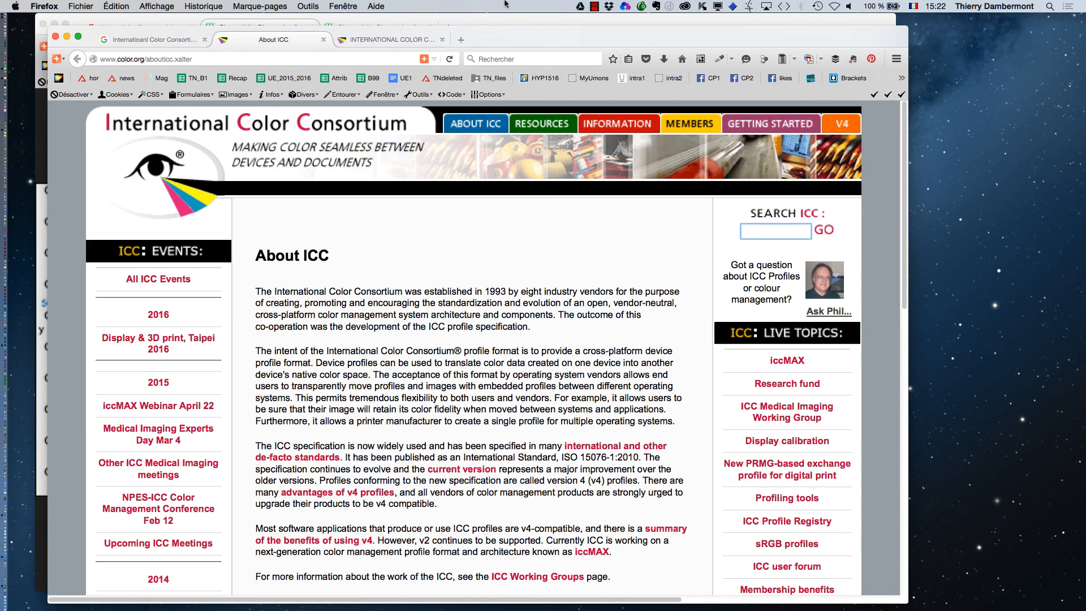
- Search Google for Commission internationale de l'eclairage from the About ICC tab
{"action": "left_click", "coordinate": [476, 58]}
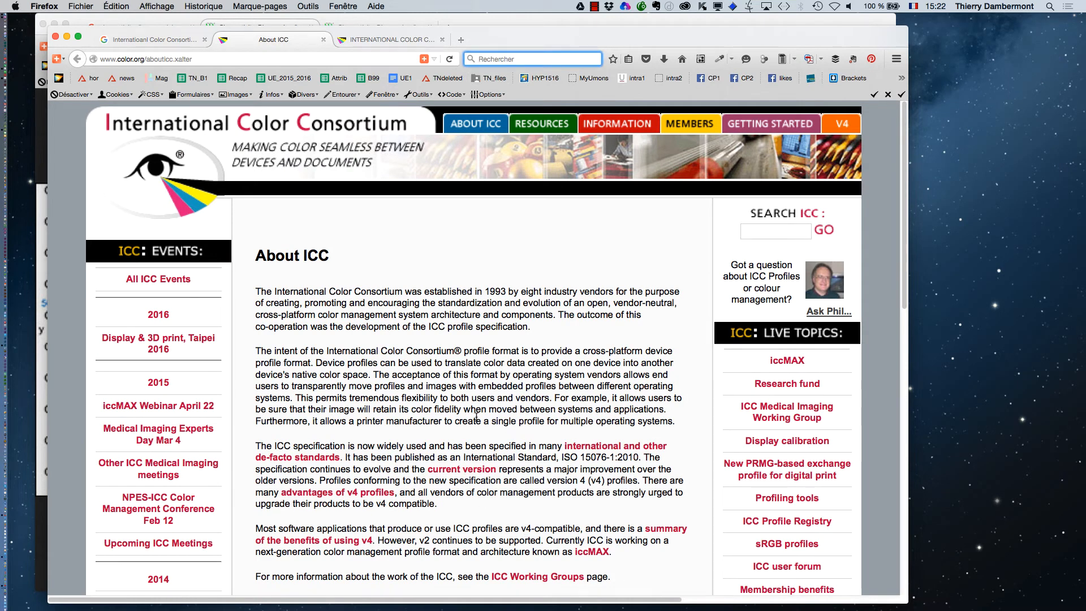
{"action": "type", "text": "Comi"}
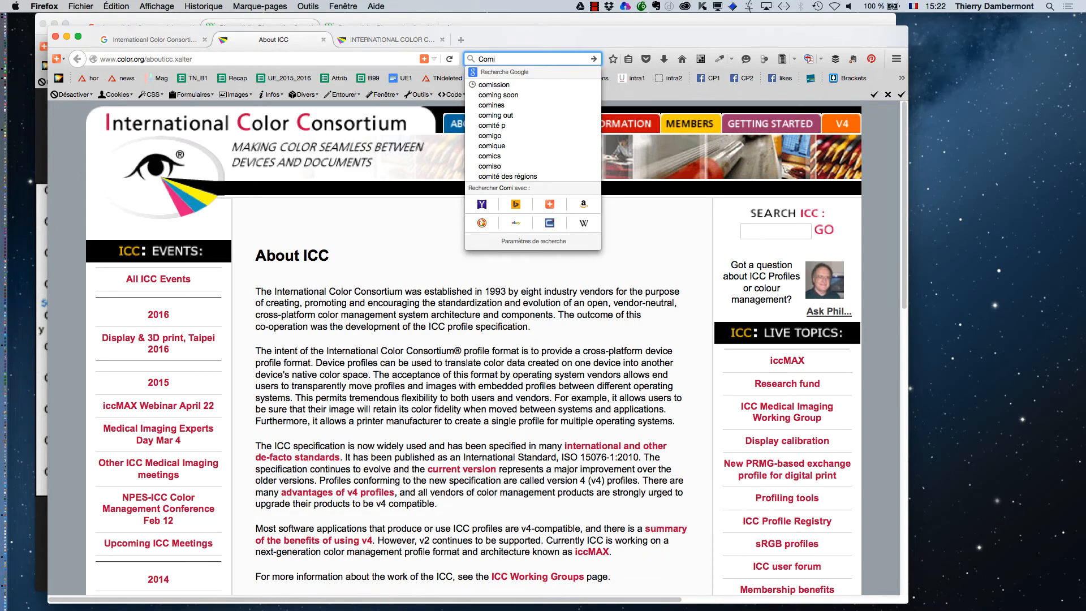
{"action": "key", "text": "BackSpace"}
{"action": "type", "text": "m"}
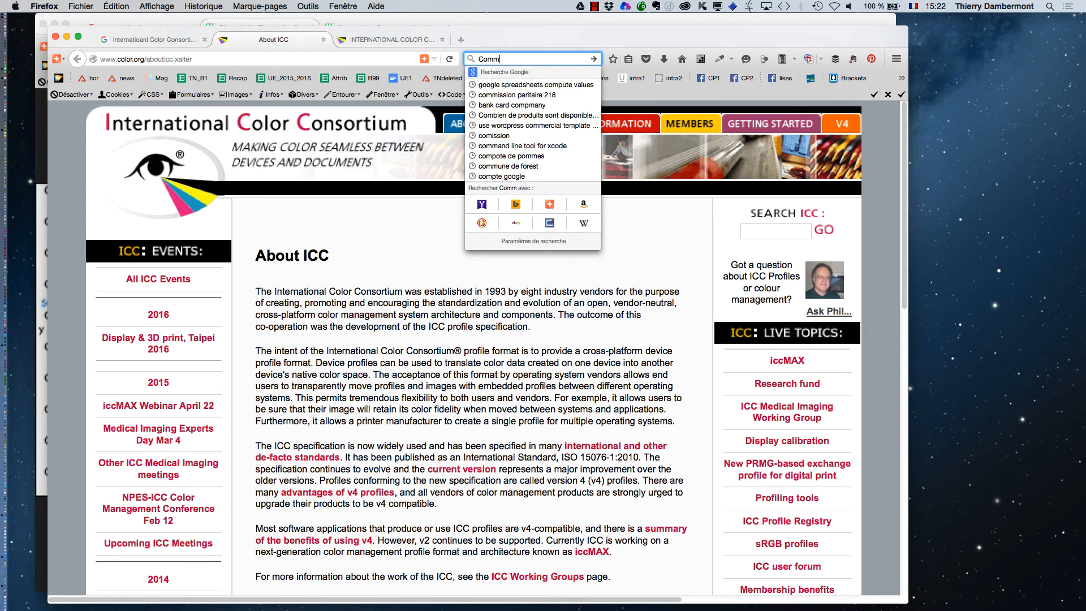
{"action": "type", "text": "ssio"}
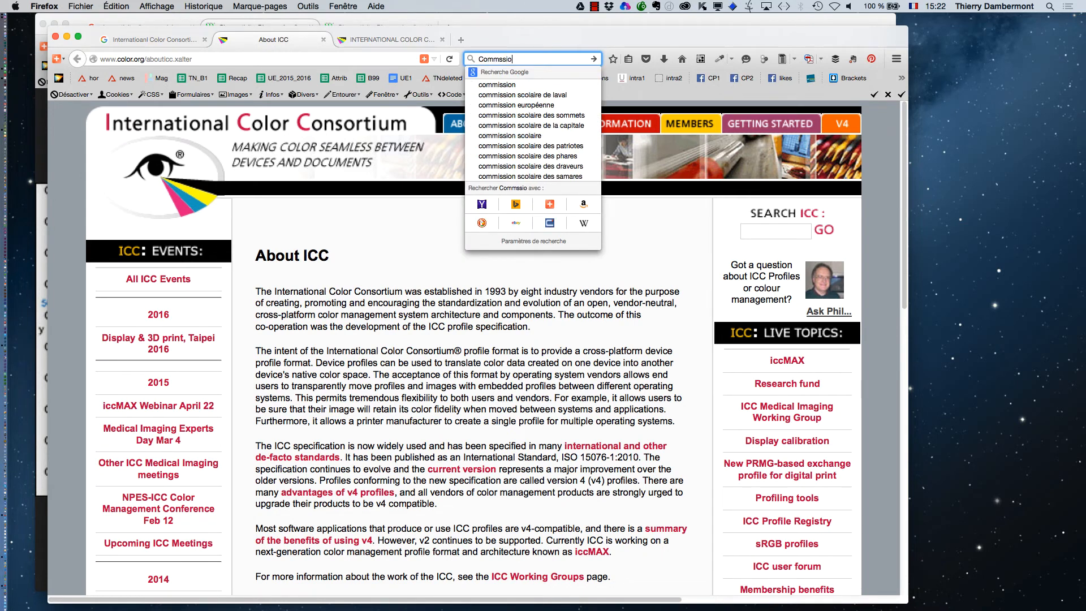
{"action": "type", "text": "n internatio"}
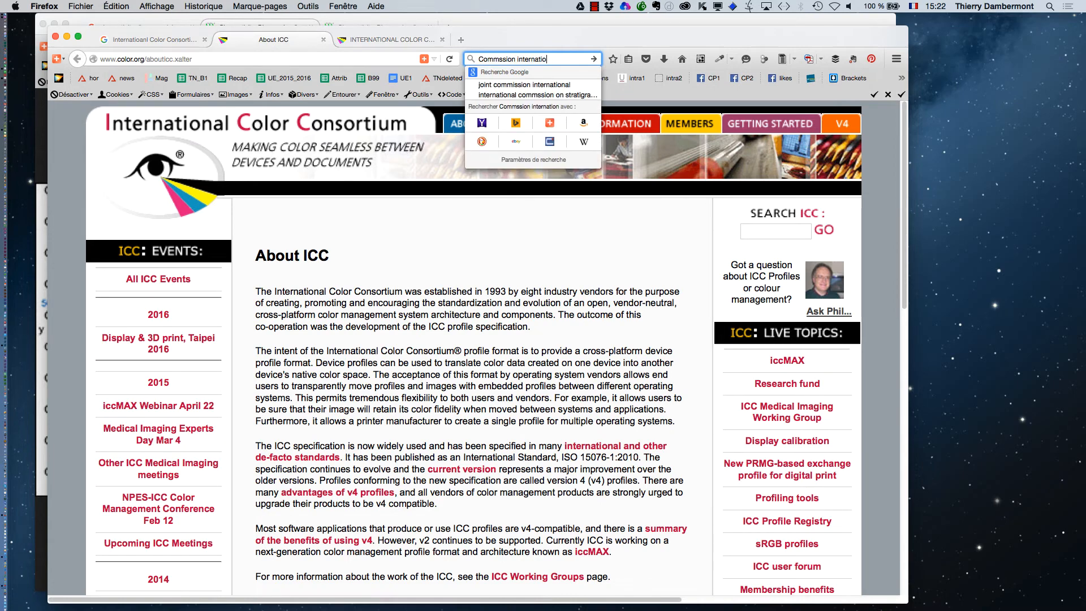
{"action": "type", "text": "nale de l'eclairage"}
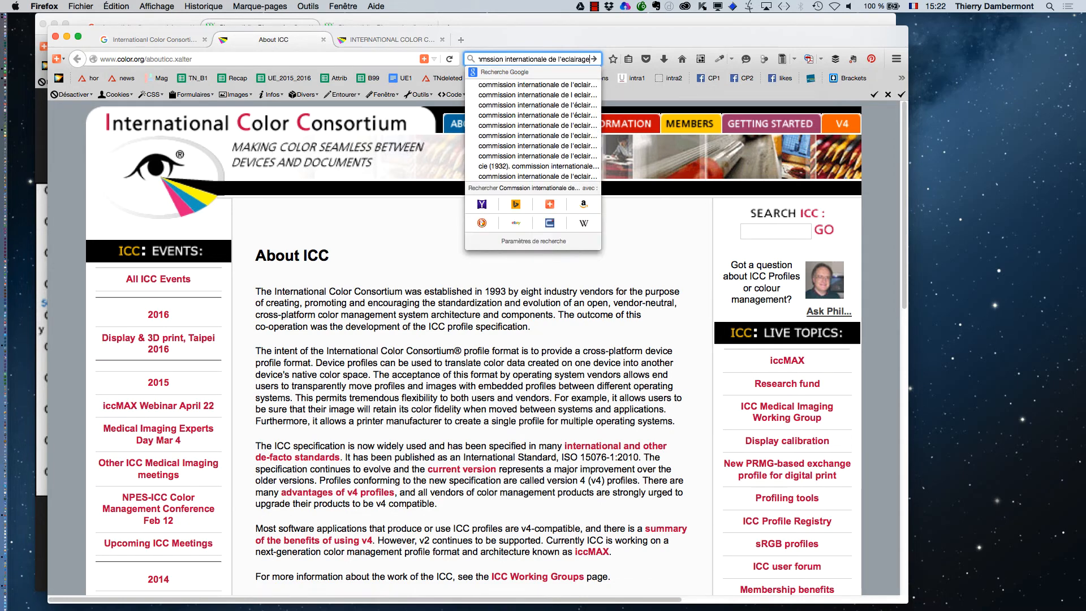
{"action": "key", "text": "Return"}
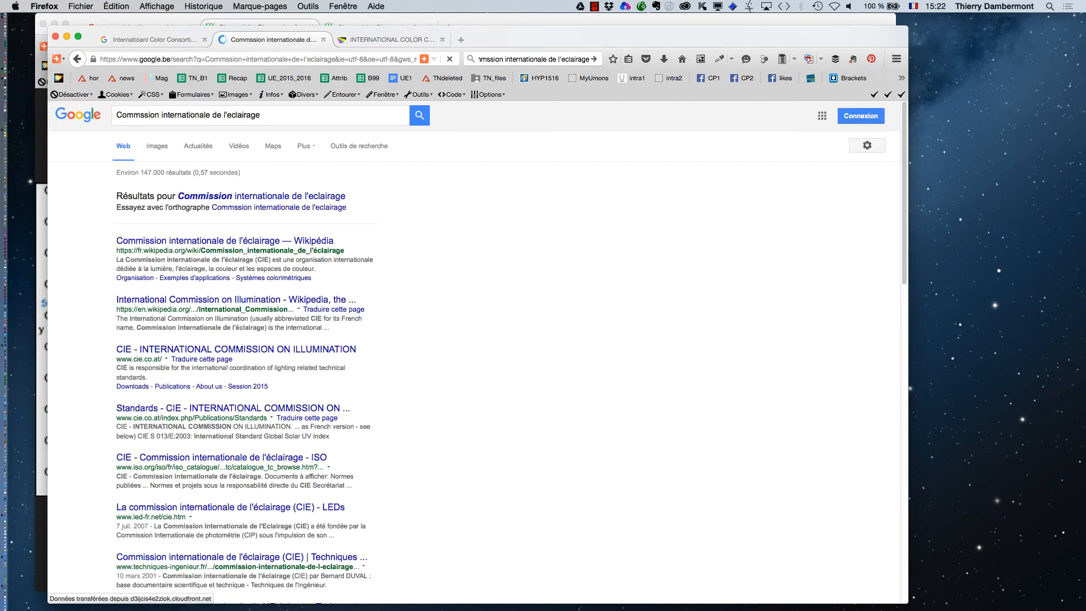
- Open the French Wikipedia article on the Commission internationale de l'éclairage, enlarge its text and read the introduction
{"action": "left_click", "coordinate": [259, 247]}
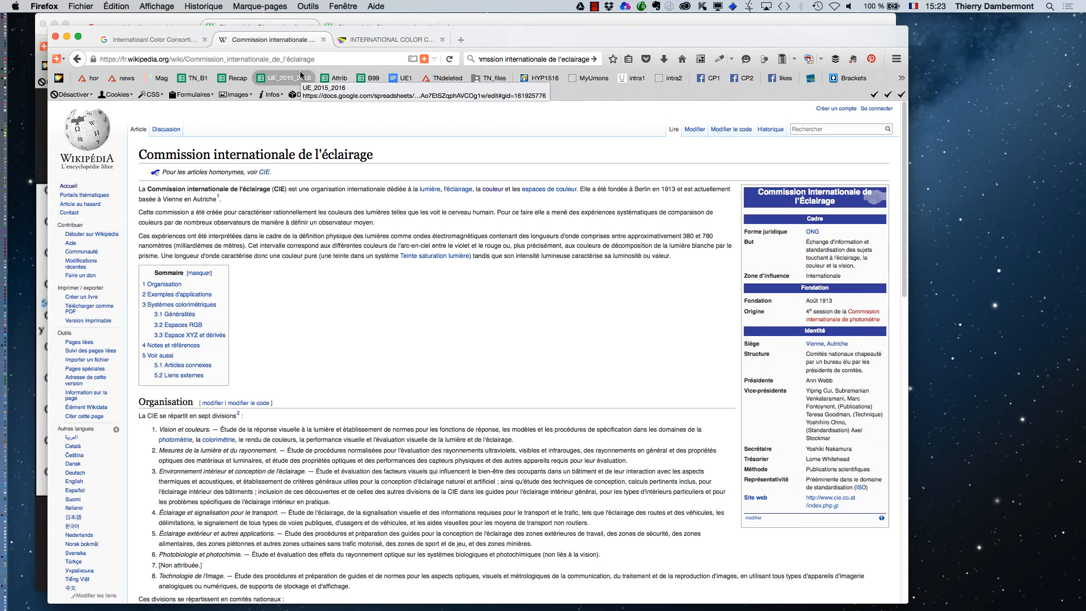
{"action": "key", "text": "super+plus"}
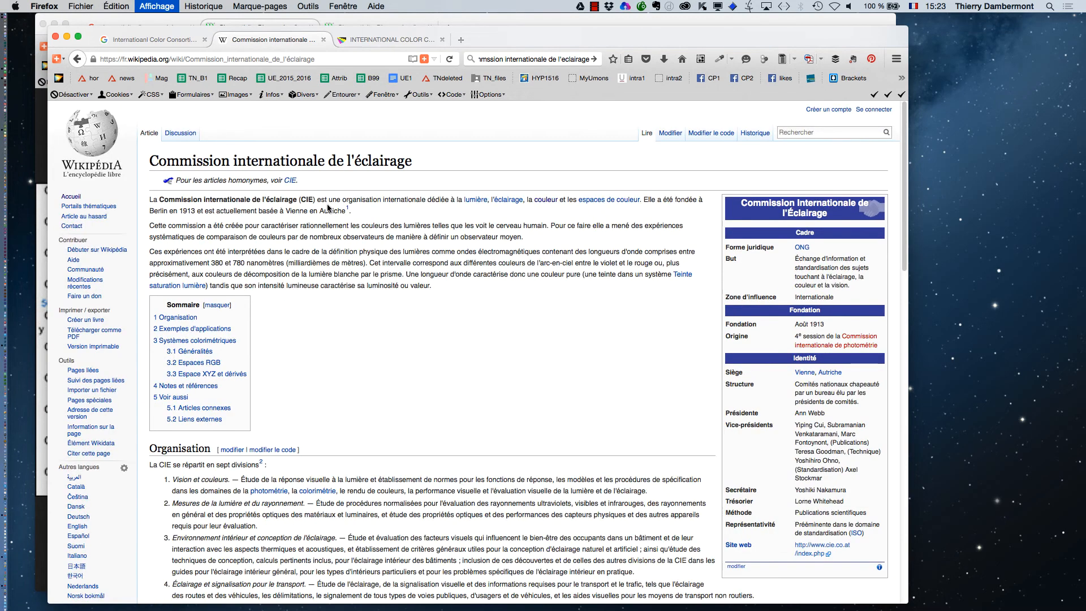
{"action": "key", "text": "super+plus"}
{"action": "key", "text": "super+plus"}
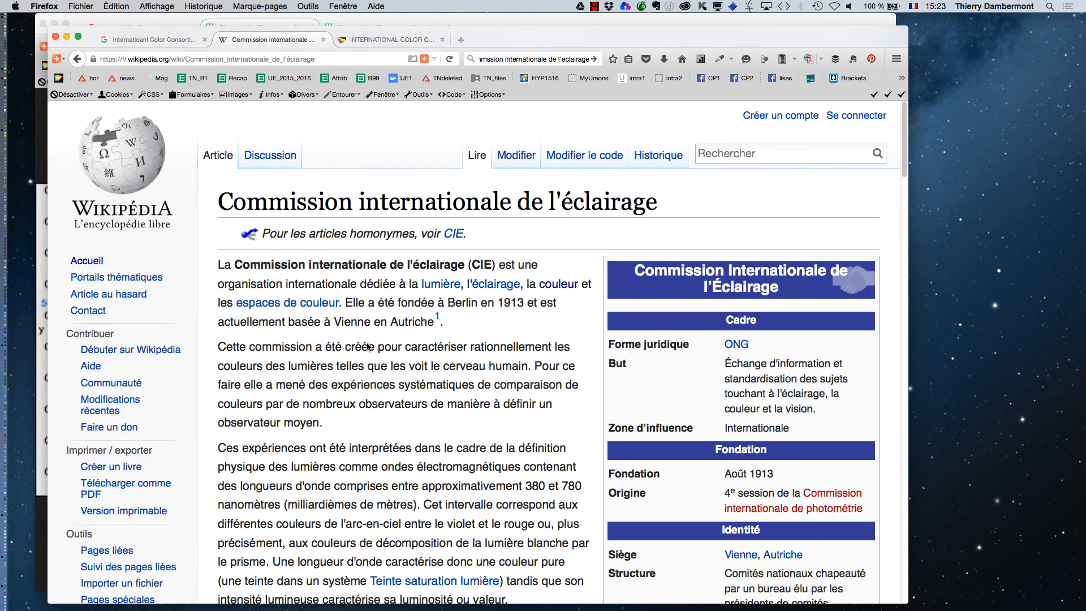
{"action": "scroll", "coordinate": [373, 344], "scroll_direction": "down", "scroll_amount": 5}
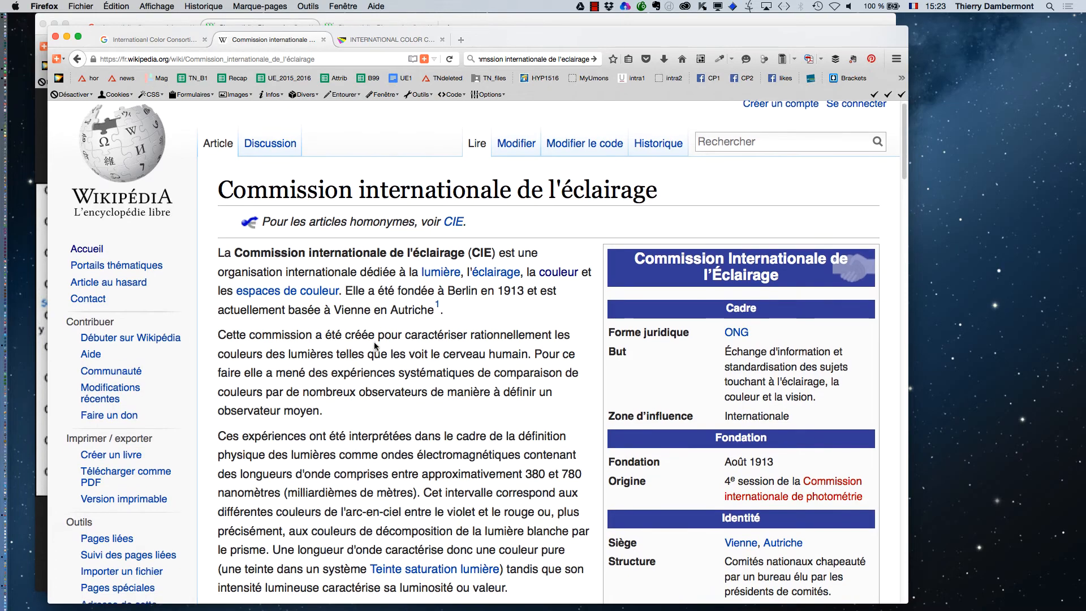
{"action": "scroll", "coordinate": [378, 343], "scroll_direction": "down", "scroll_amount": 10}
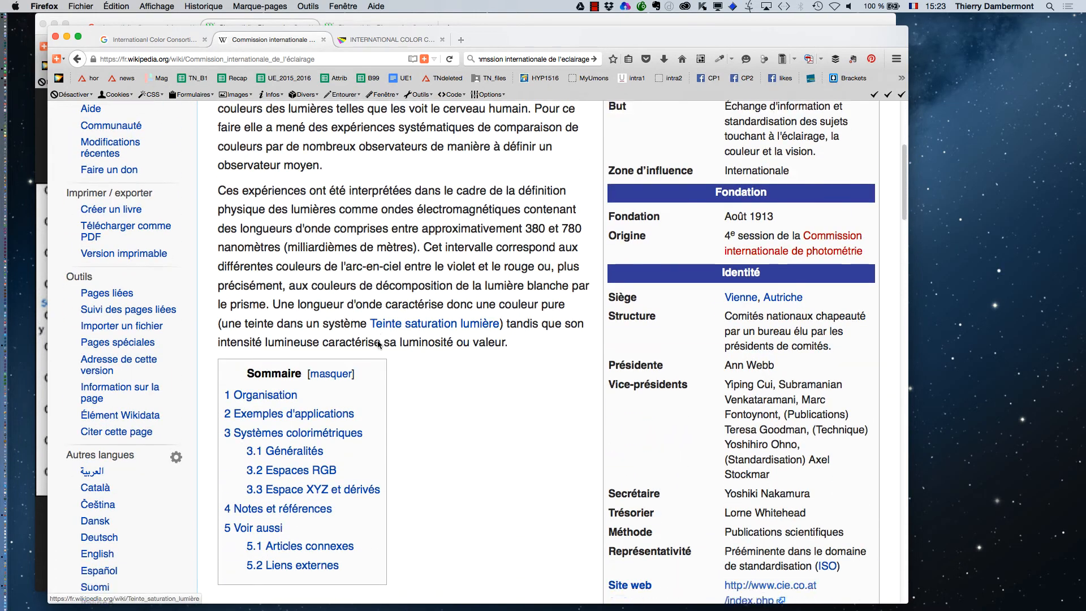
{"action": "scroll", "coordinate": [379, 343], "scroll_direction": "up", "scroll_amount": 15}
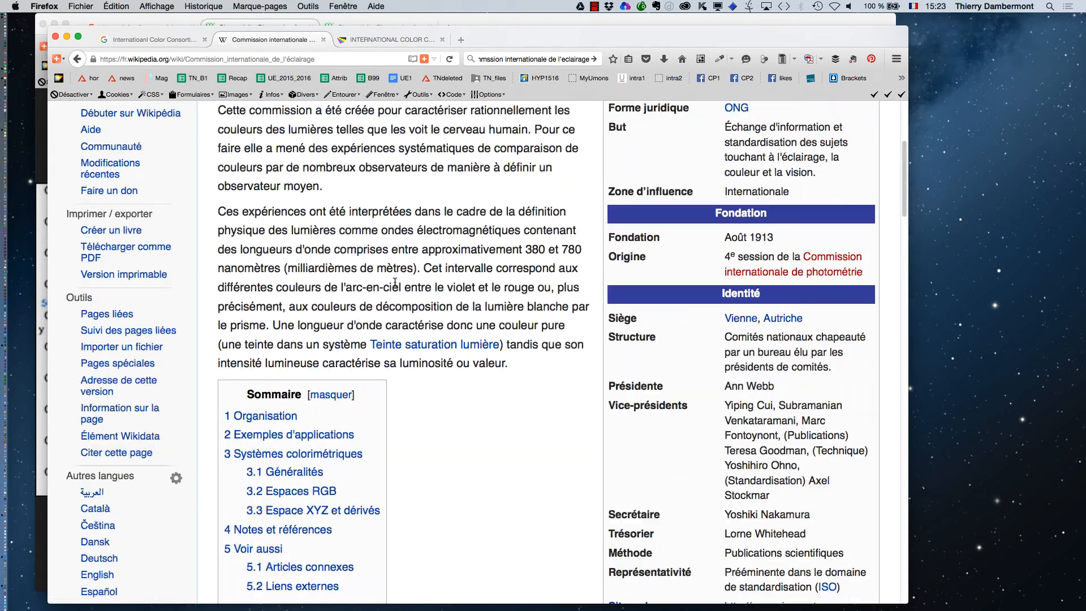
- Search Google for munsell color and show the image results
{"action": "left_click", "coordinate": [505, 61]}
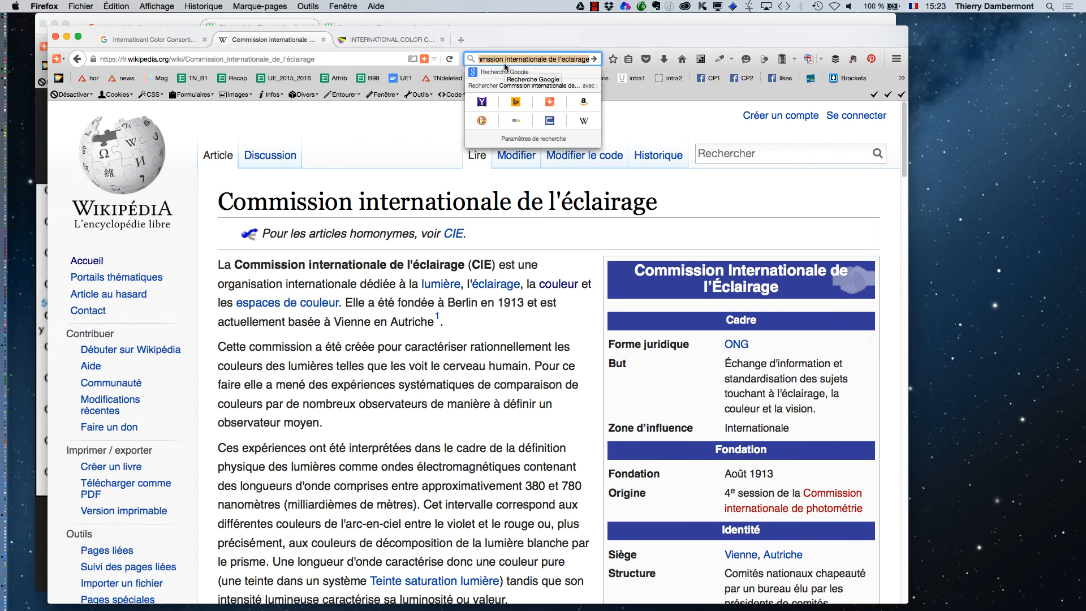
{"action": "type", "text": "m"}
{"action": "key", "text": "Escape"}
{"action": "type", "text": "unsell"}
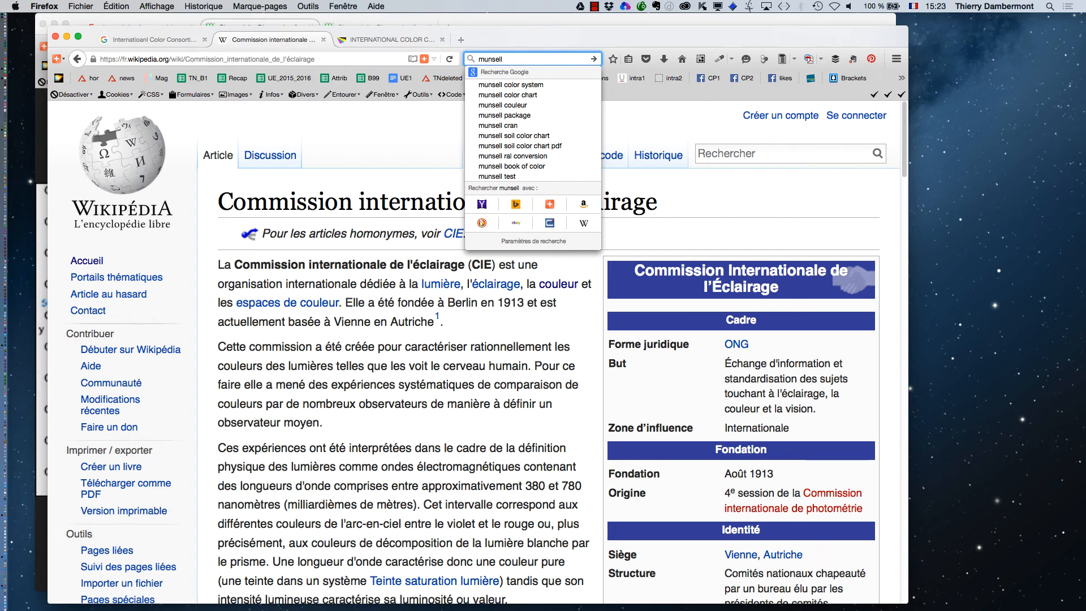
{"action": "type", "text": "color"}
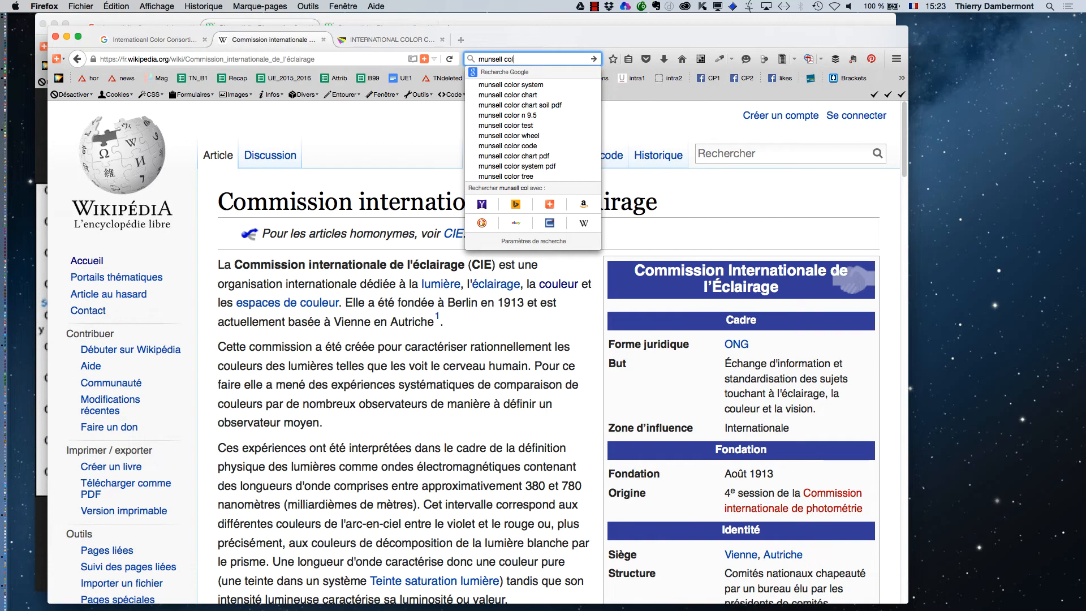
{"action": "key", "text": "Return"}
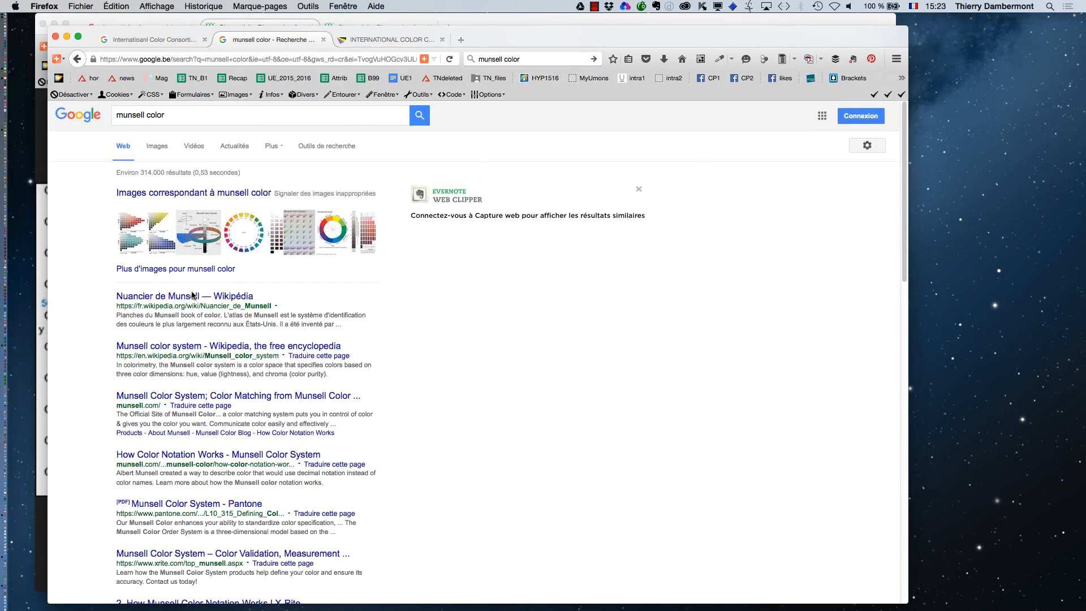
{"action": "left_click", "coordinate": [157, 153]}
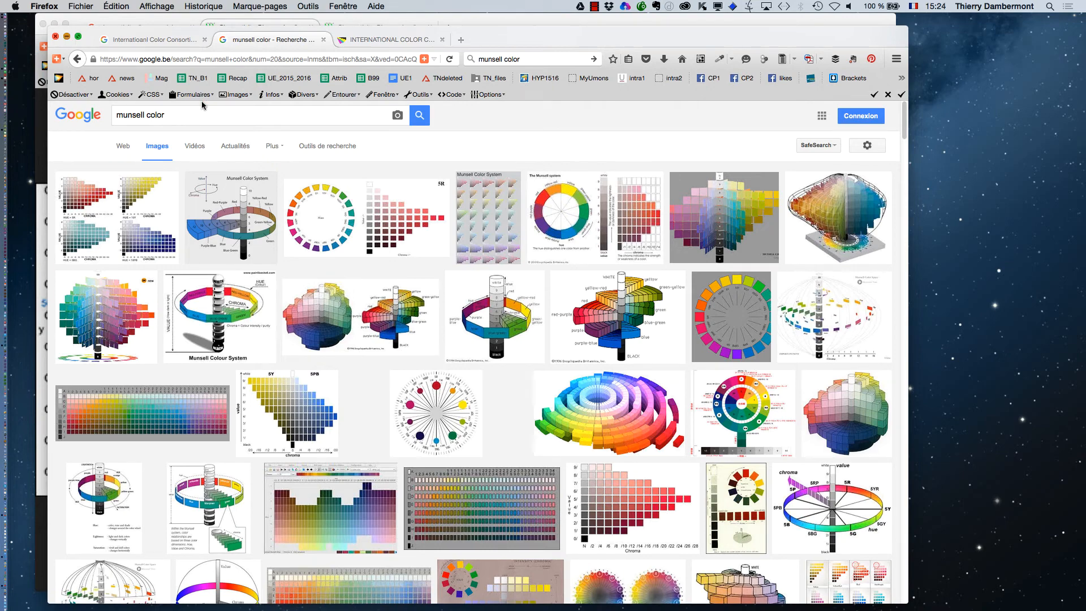
- Switch back to Photoshop with all other applications hidden and shift the test1-sRGB.psd window slightly closer to the Adobe RGB window
{"action": "left_click", "coordinate": [66, 40]}
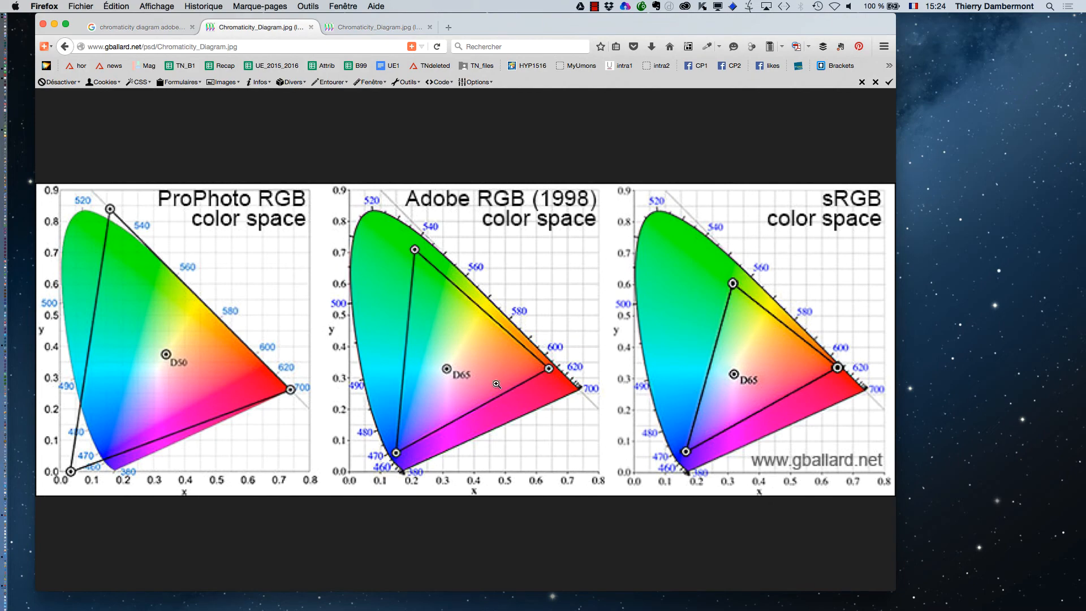
{"action": "key", "text": "super+Tab"}
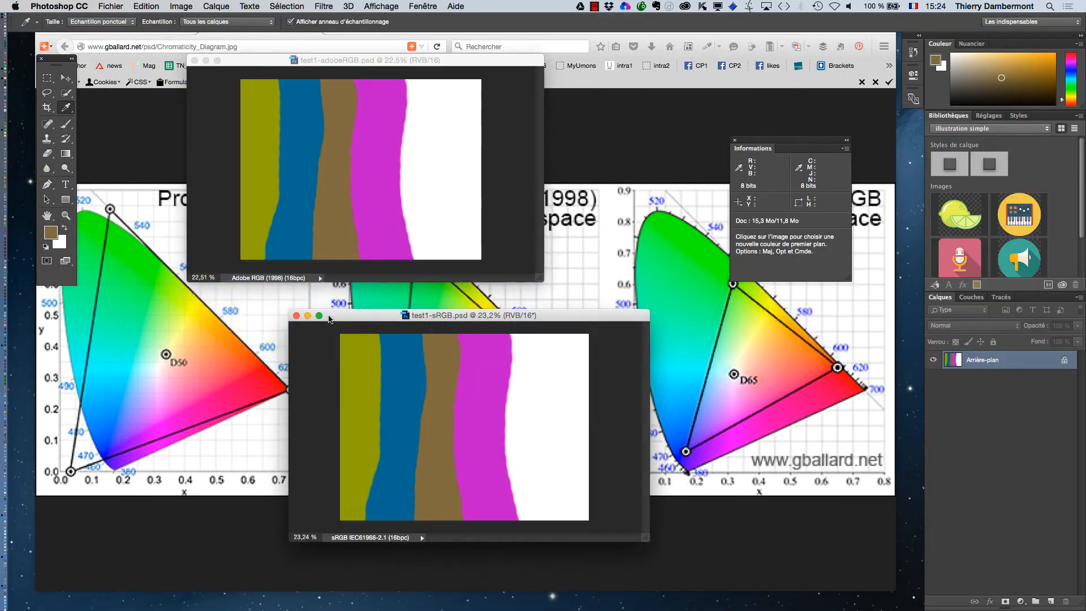
{"action": "key", "text": "super+alt+h"}
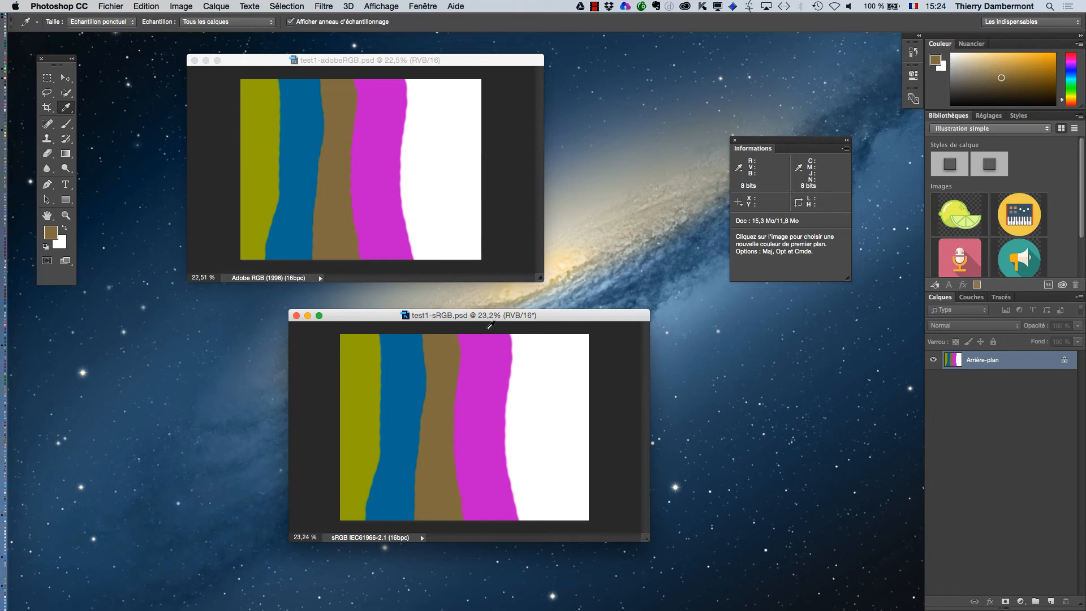
{"action": "left_click_drag", "start_coordinate": [491, 311], "coordinate": [462, 303]}
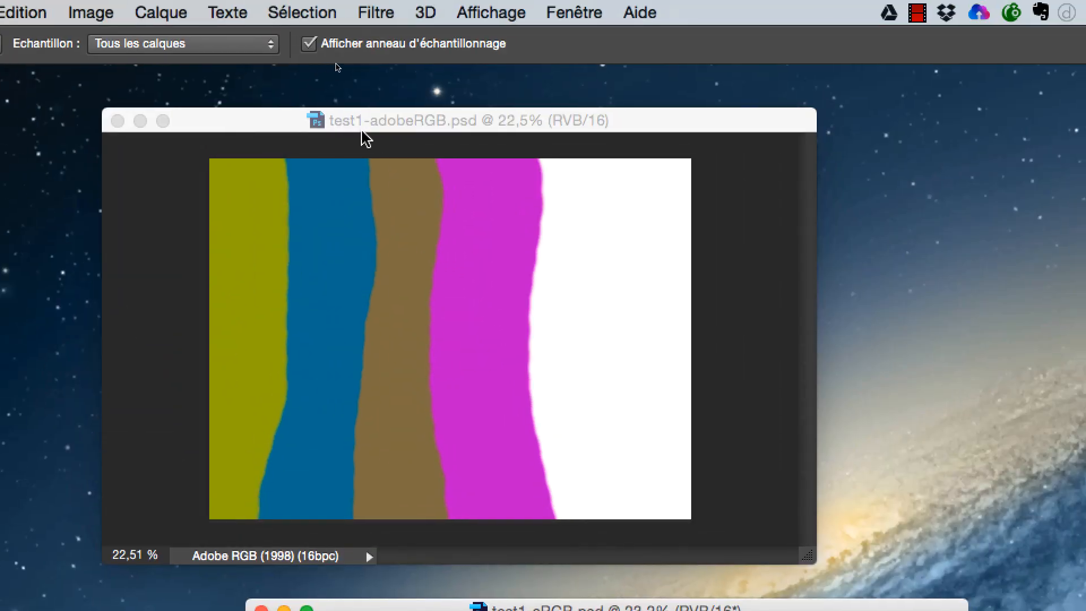
- Rearrange the two image windows so test1-adobeRGB.psd sits above test1-sRGB.psd with no overlap
{"action": "left_click", "coordinate": [377, 127]}
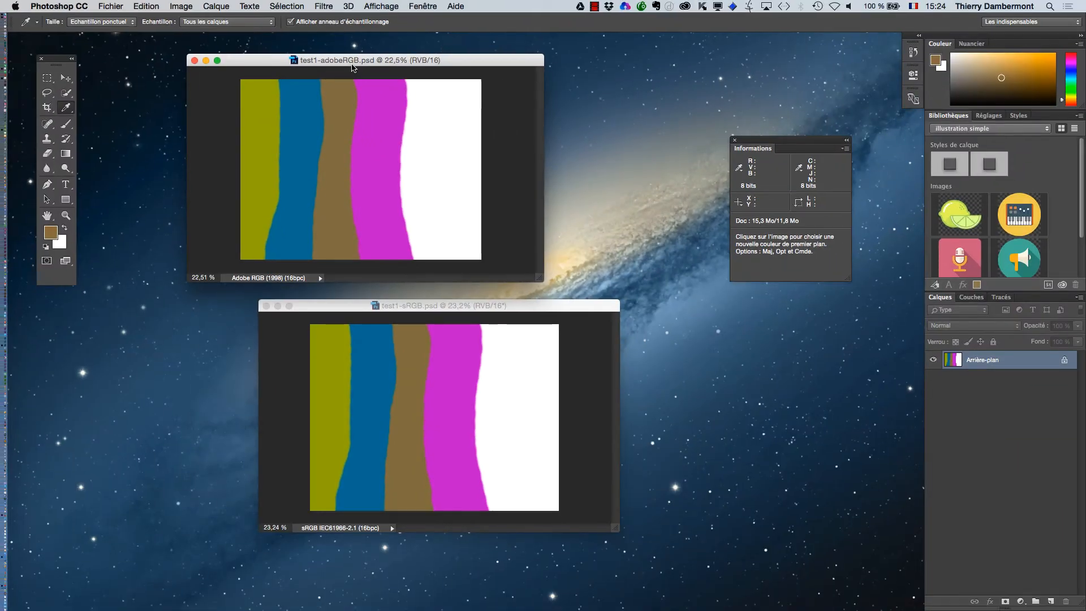
{"action": "left_click_drag", "start_coordinate": [351, 68], "coordinate": [320, 64]}
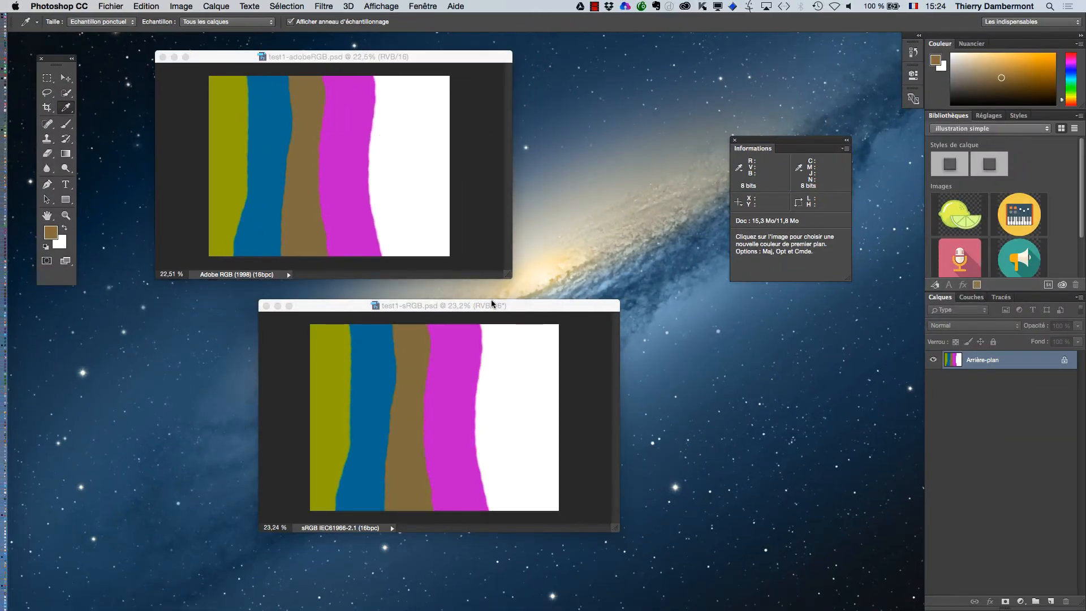
{"action": "left_click_drag", "start_coordinate": [491, 303], "coordinate": [513, 304]}
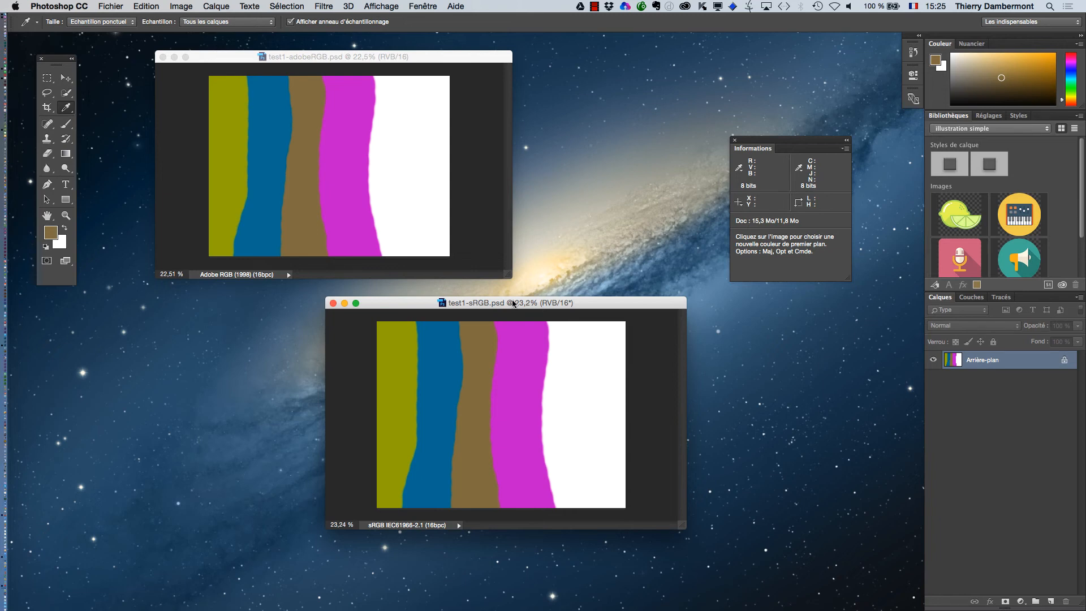
{"action": "left_click_drag", "start_coordinate": [513, 304], "coordinate": [407, 351]}
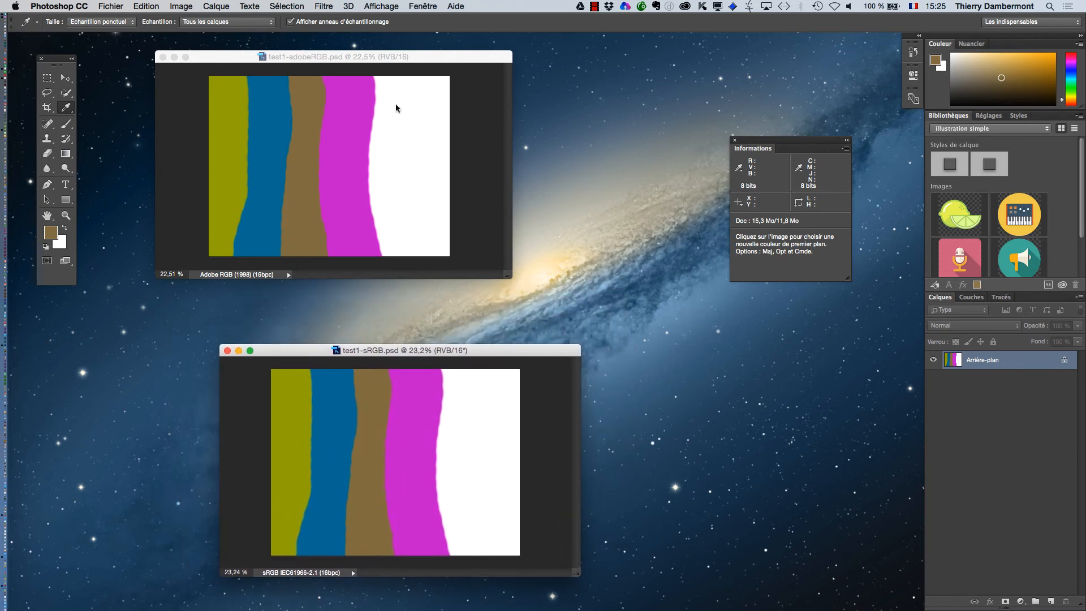
{"action": "left_click_drag", "start_coordinate": [391, 56], "coordinate": [378, 64]}
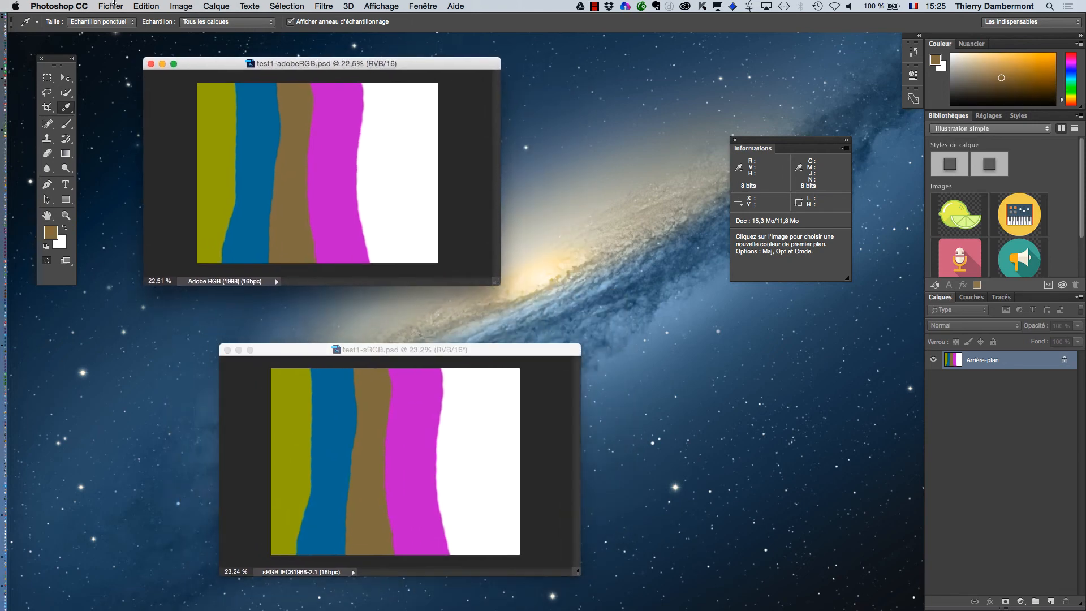
- Assign the sRGB IEC61966-2.1 profile to test1-adobeRGB.psd
{"action": "left_click", "coordinate": [150, 7]}
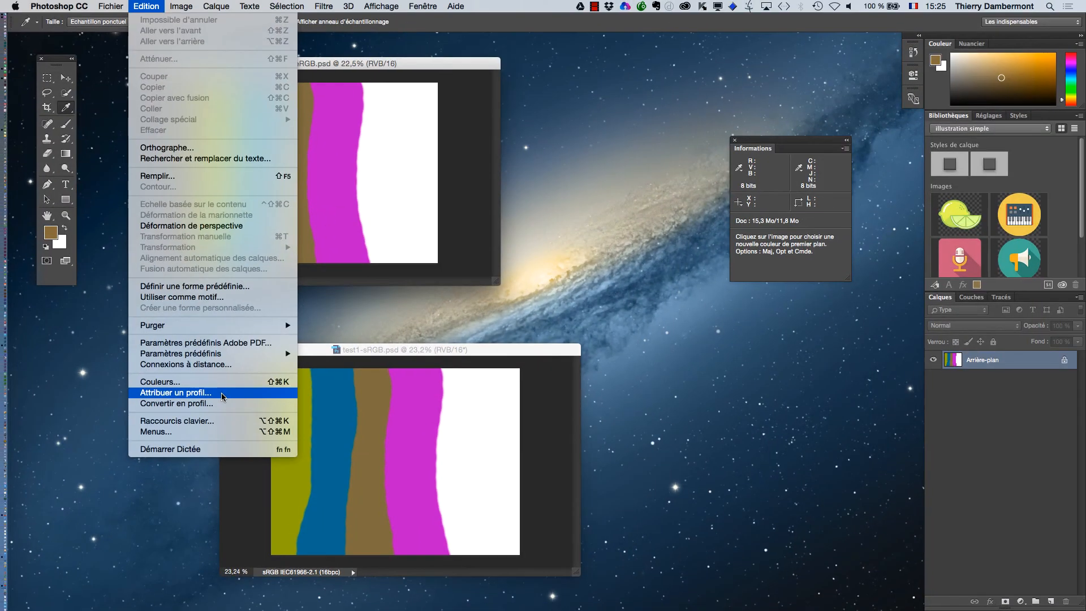
{"action": "left_click", "coordinate": [222, 395]}
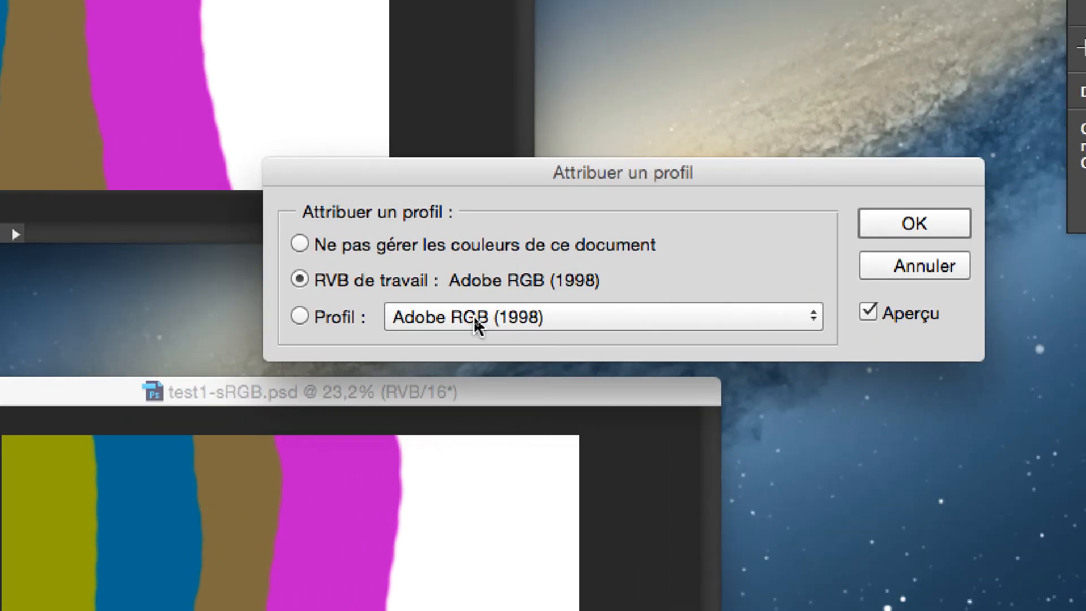
{"action": "left_click", "coordinate": [477, 324]}
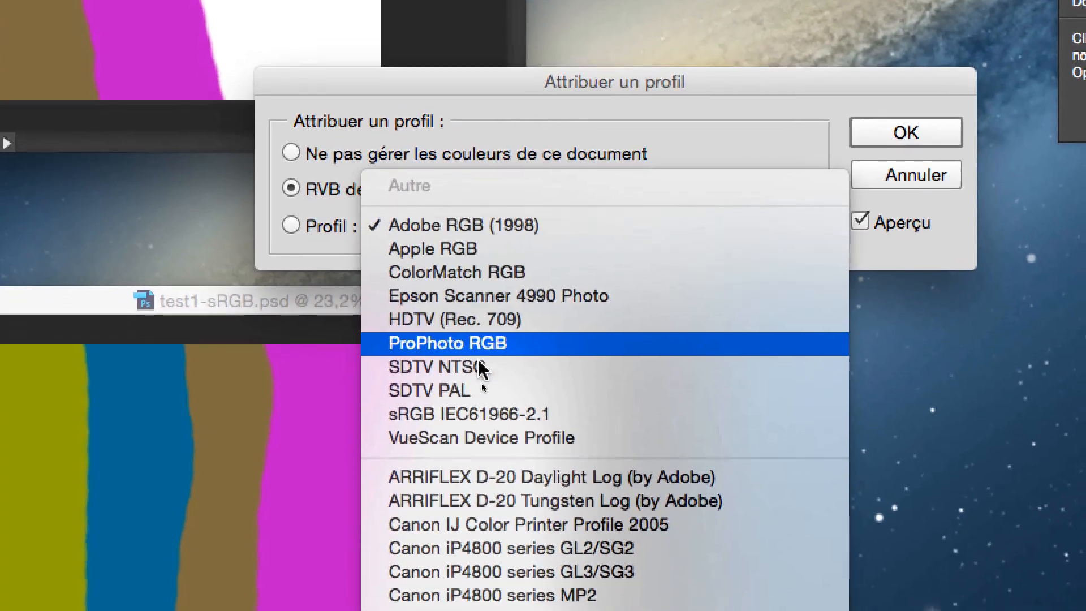
{"action": "left_click", "coordinate": [461, 414]}
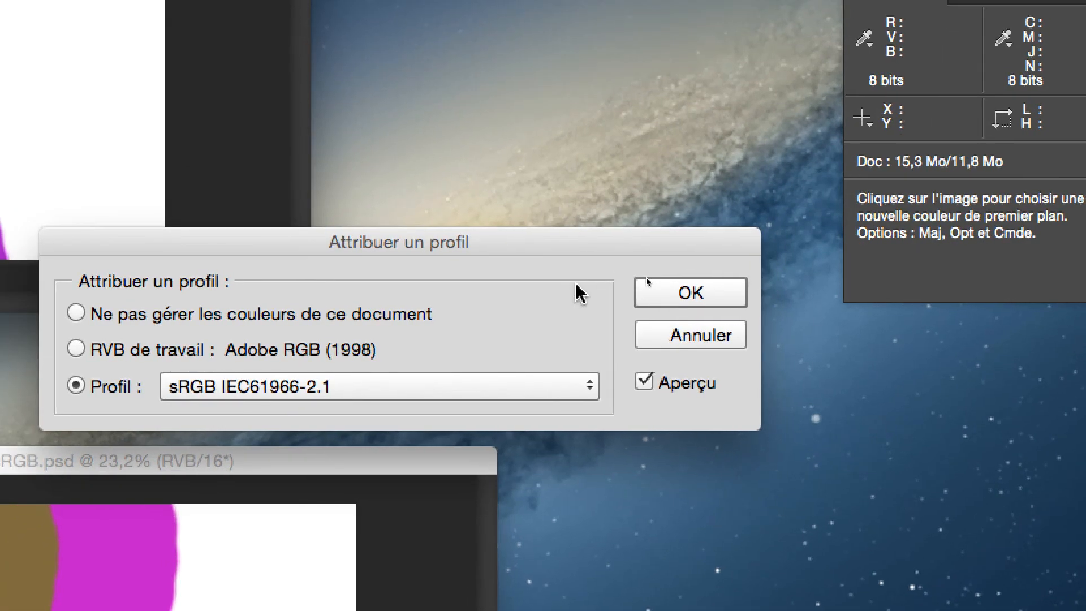
{"action": "left_click", "coordinate": [613, 285]}
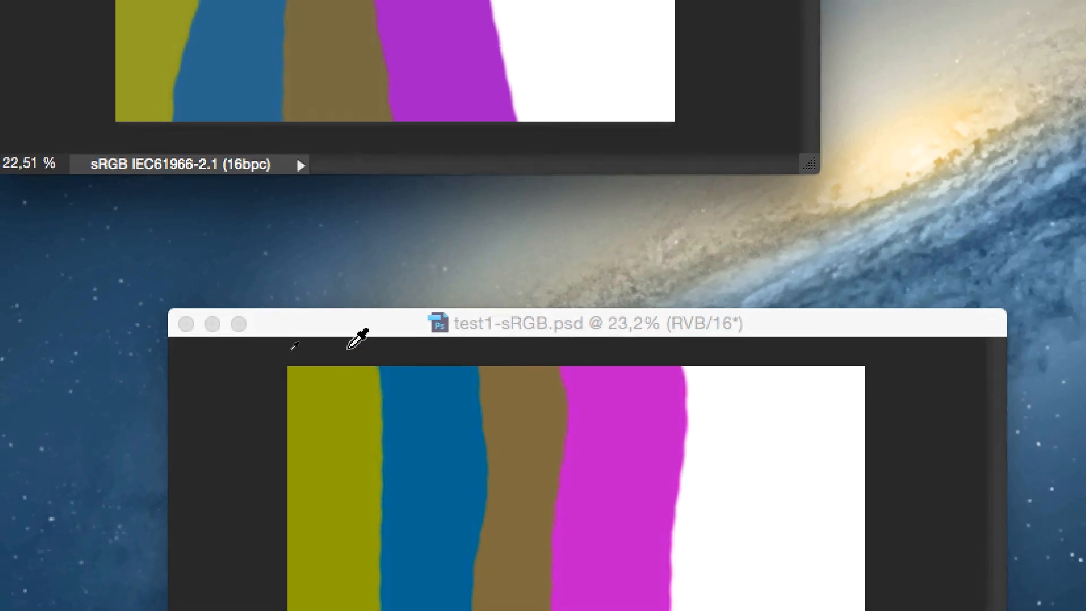
- Bring the test1-sRGB.psd window closer to the other image and assign it the Adobe RGB (1998) profile
{"action": "left_click_drag", "start_coordinate": [485, 441], "coordinate": [499, 383]}
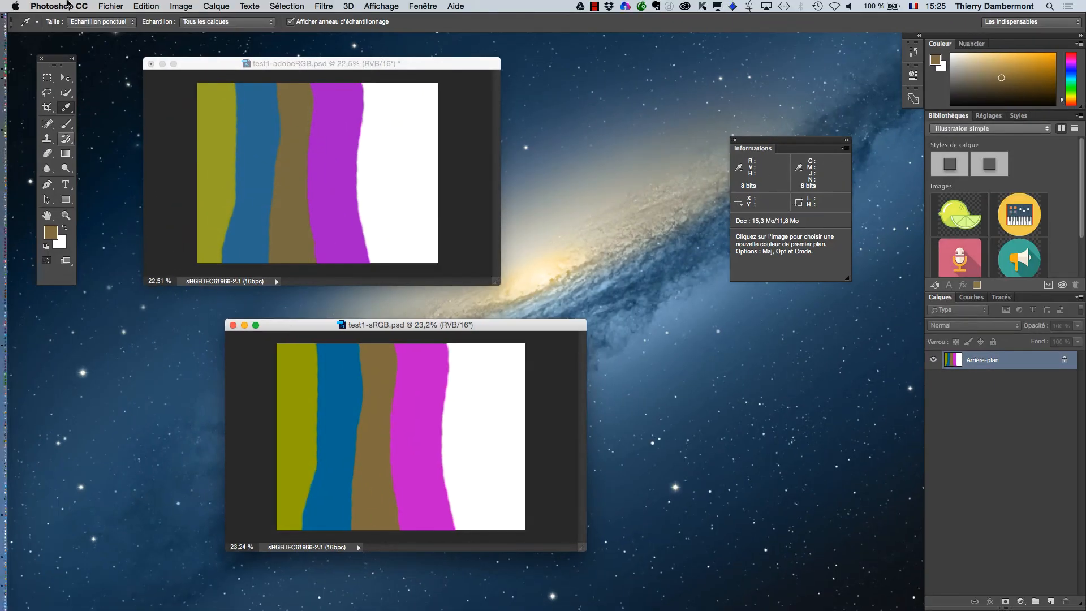
{"action": "left_click", "coordinate": [145, 6]}
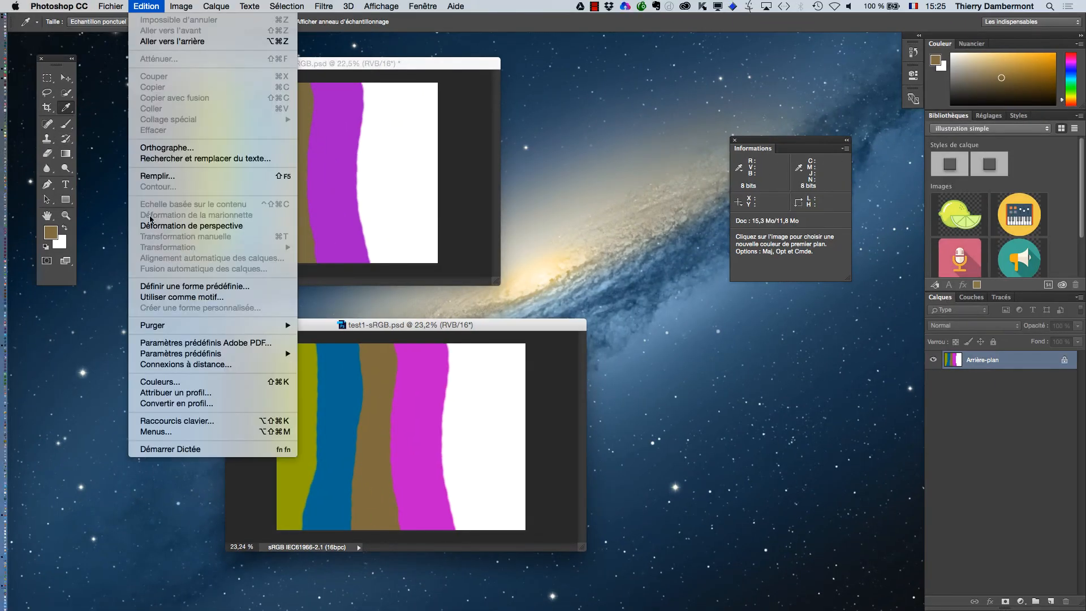
{"action": "left_click", "coordinate": [181, 392]}
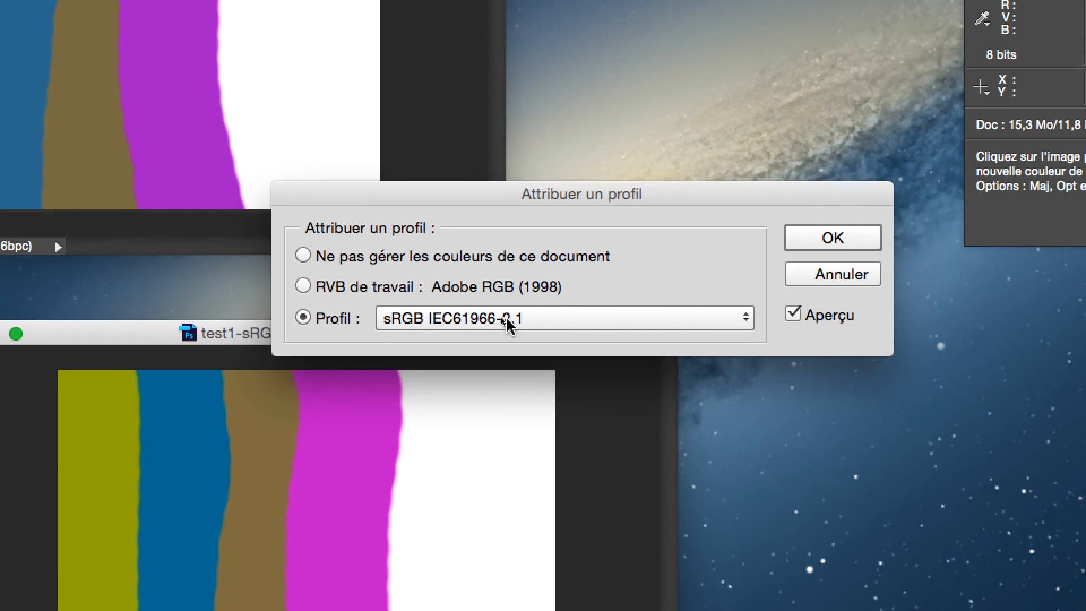
{"action": "left_click", "coordinate": [508, 320]}
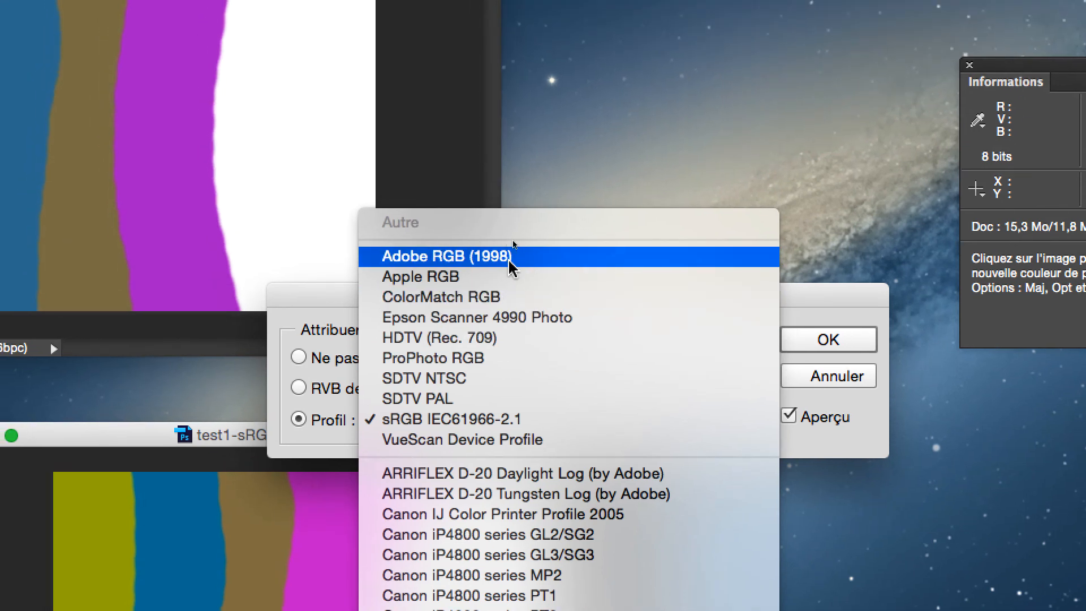
{"action": "left_click", "coordinate": [500, 195]}
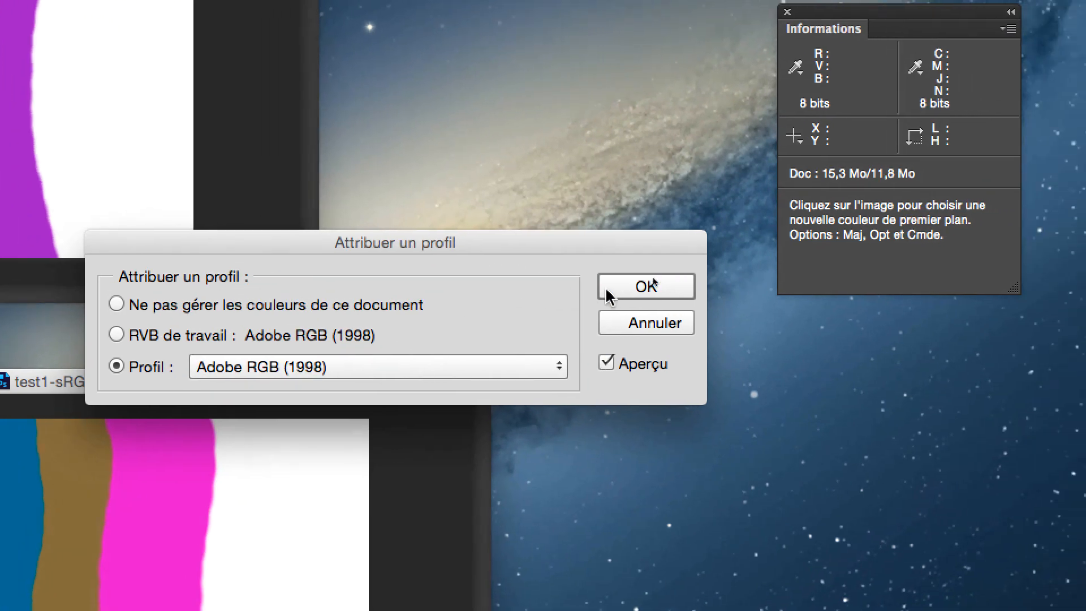
{"action": "left_click", "coordinate": [731, 297]}
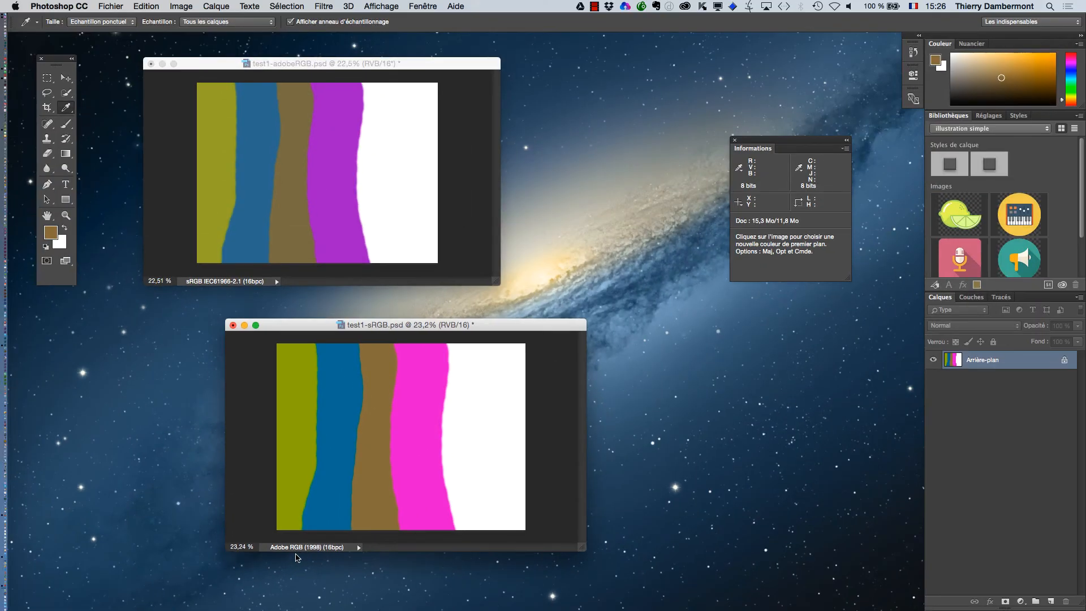
- Align the test1-sRGB.psd window directly beneath test1-adobeRGB.psd and make the upper image active for comparison
{"action": "left_click_drag", "start_coordinate": [421, 327], "coordinate": [336, 310]}
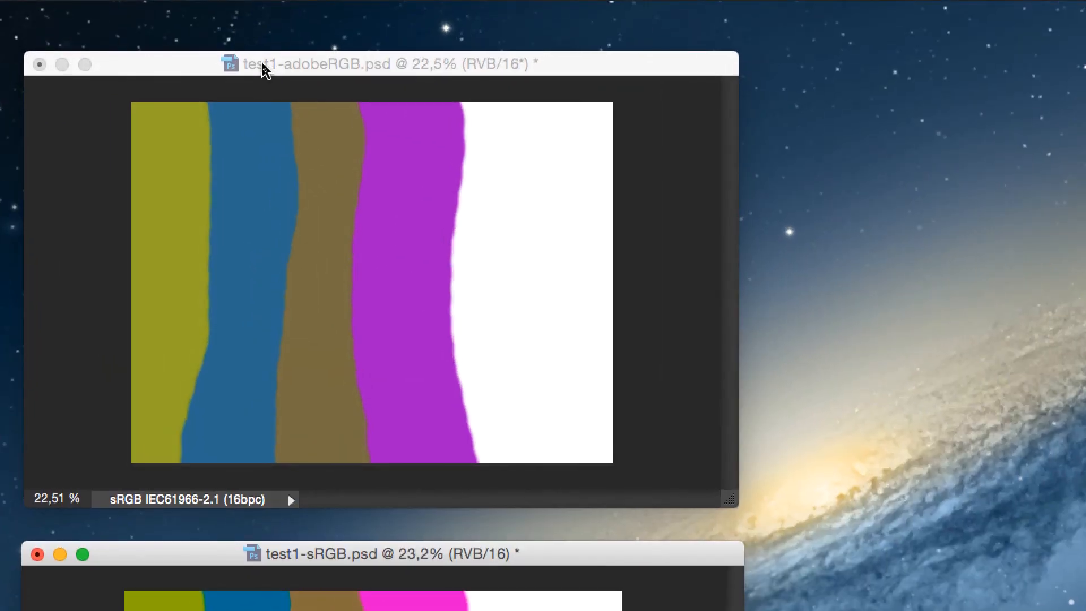
{"action": "left_click", "coordinate": [264, 70]}
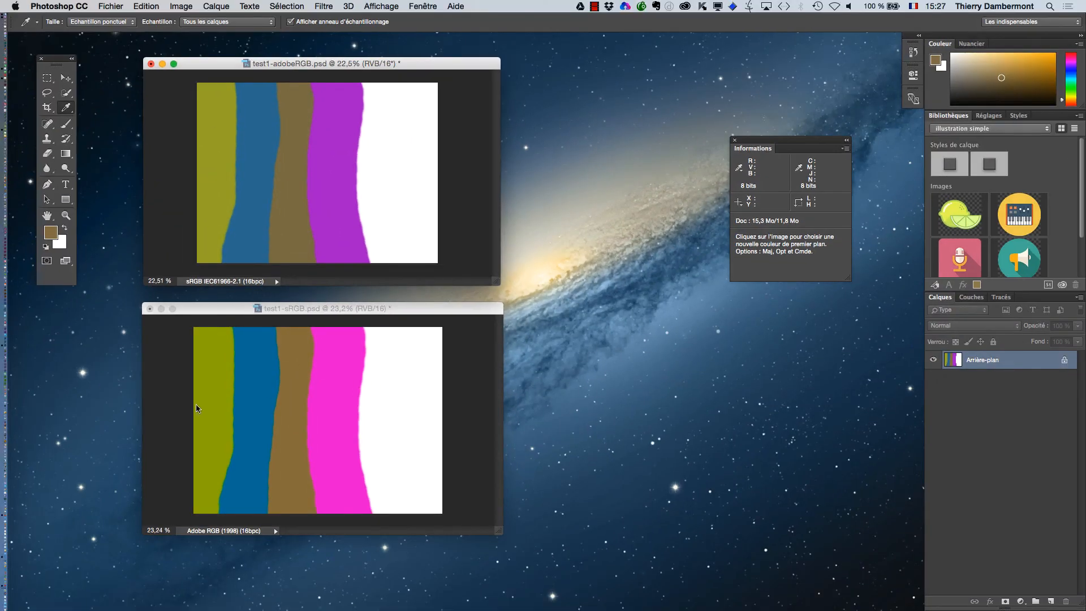
- Assign the sRGB IEC61966-2.1 profile back to test1-sRGB.psd
{"action": "left_click", "coordinate": [394, 309]}
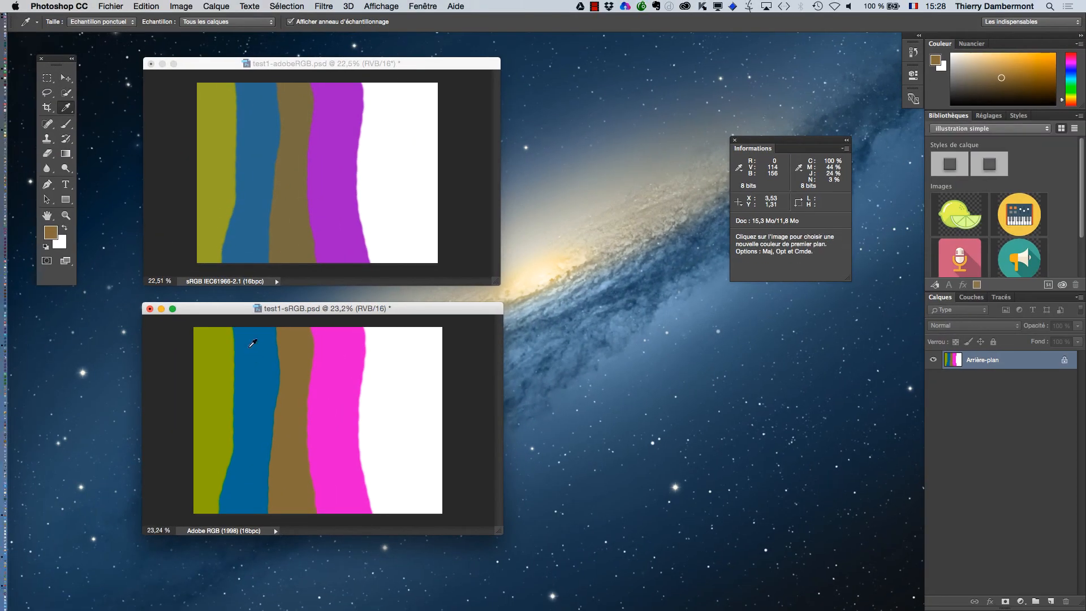
{"action": "left_click", "coordinate": [146, 6]}
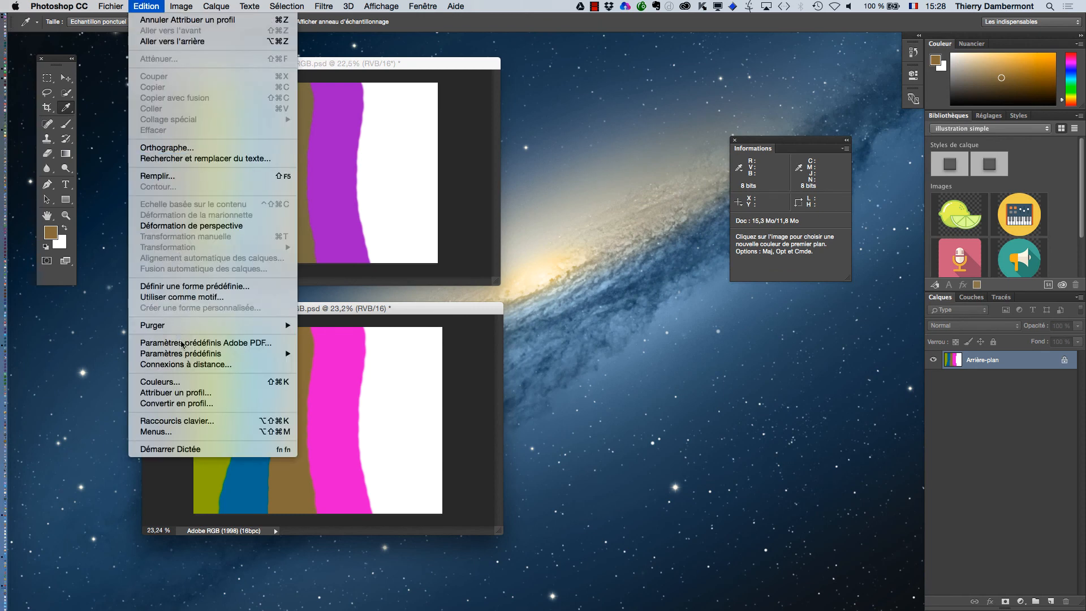
{"action": "left_click", "coordinate": [194, 392]}
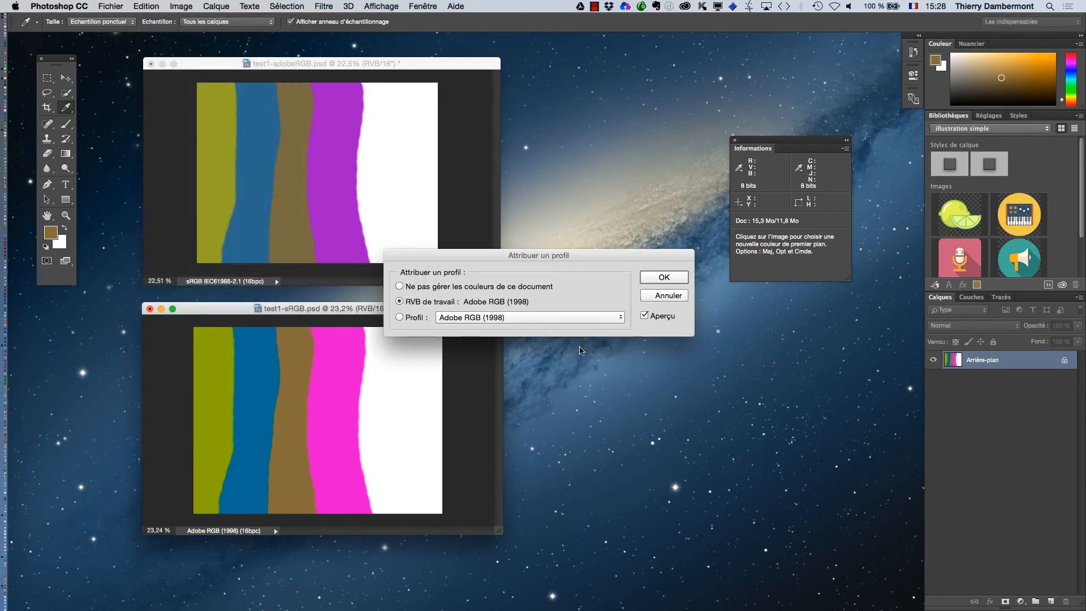
{"action": "left_click", "coordinate": [516, 319]}
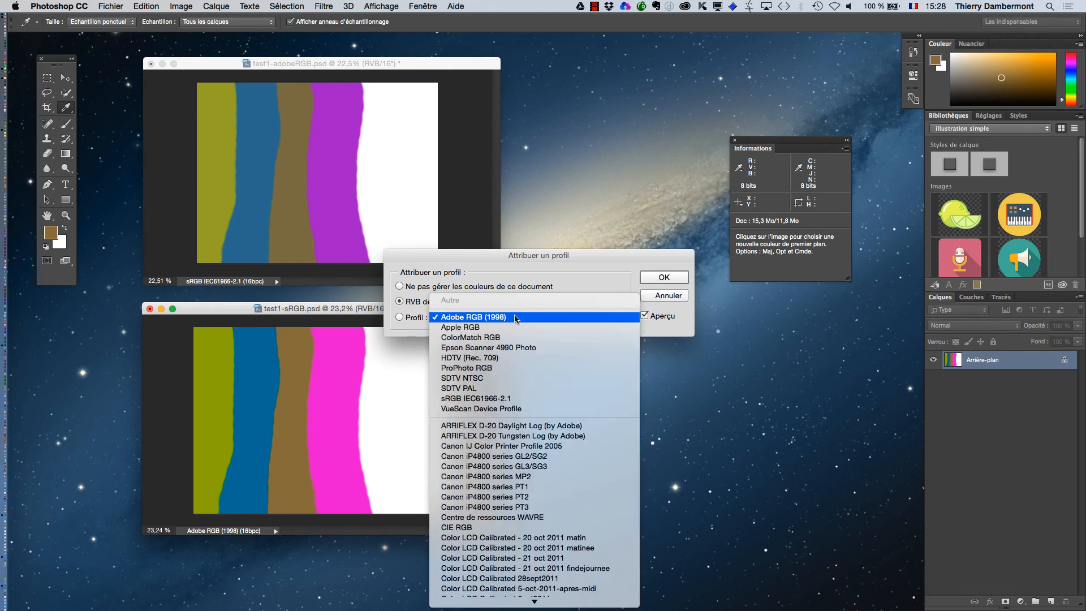
{"action": "left_click", "coordinate": [503, 398]}
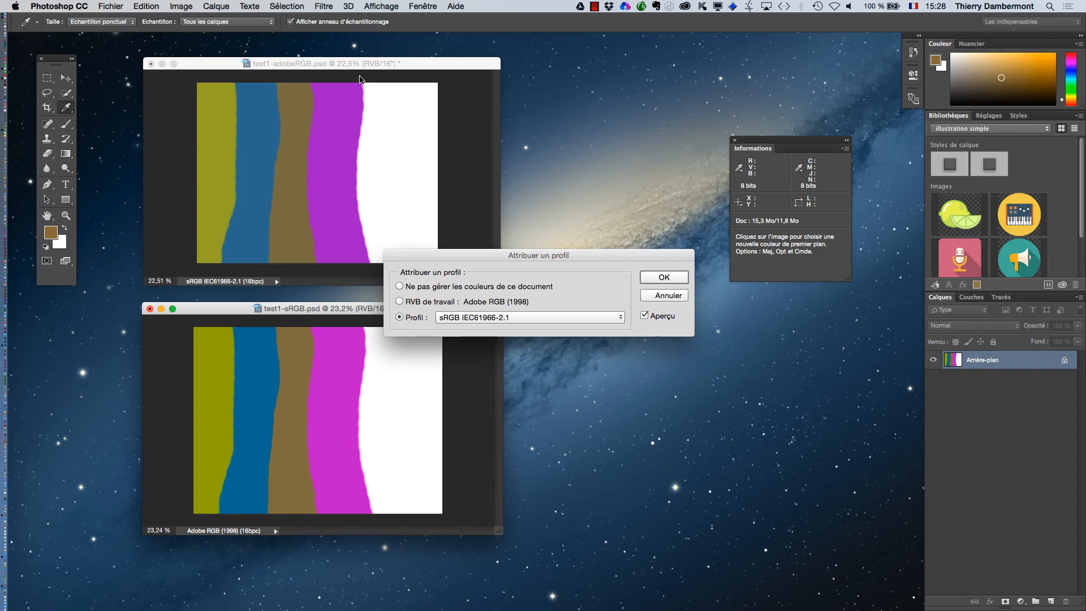
{"action": "key", "text": "Return"}
- Assign the Adobe RGB (1998) profile back to test1-adobeRGB.psd
{"action": "left_click", "coordinate": [315, 63]}
{"action": "left_click", "coordinate": [146, 6]}
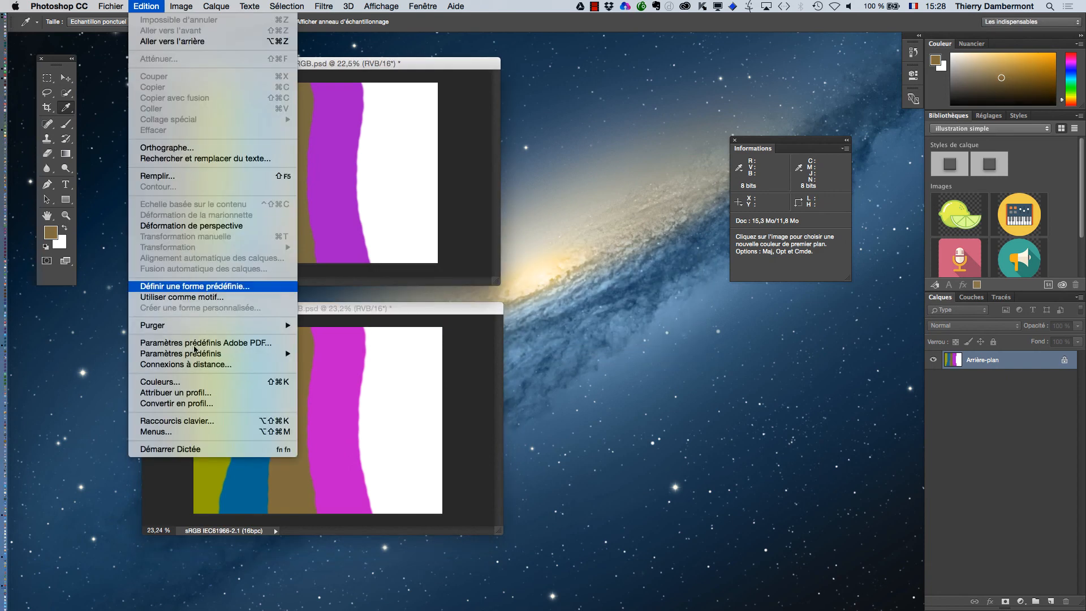
{"action": "left_click", "coordinate": [195, 393]}
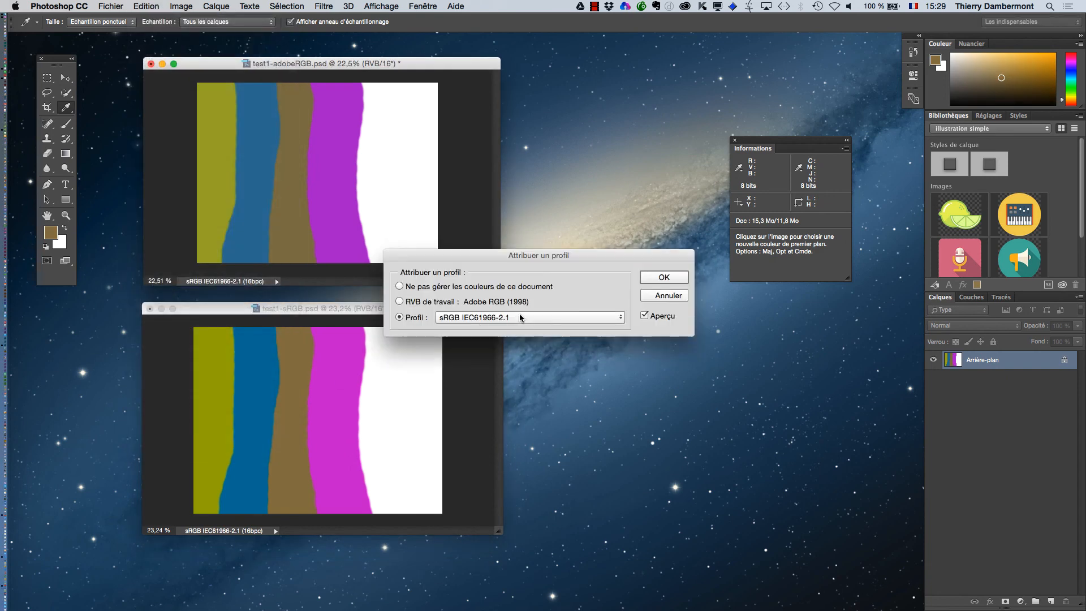
{"action": "left_click", "coordinate": [513, 316]}
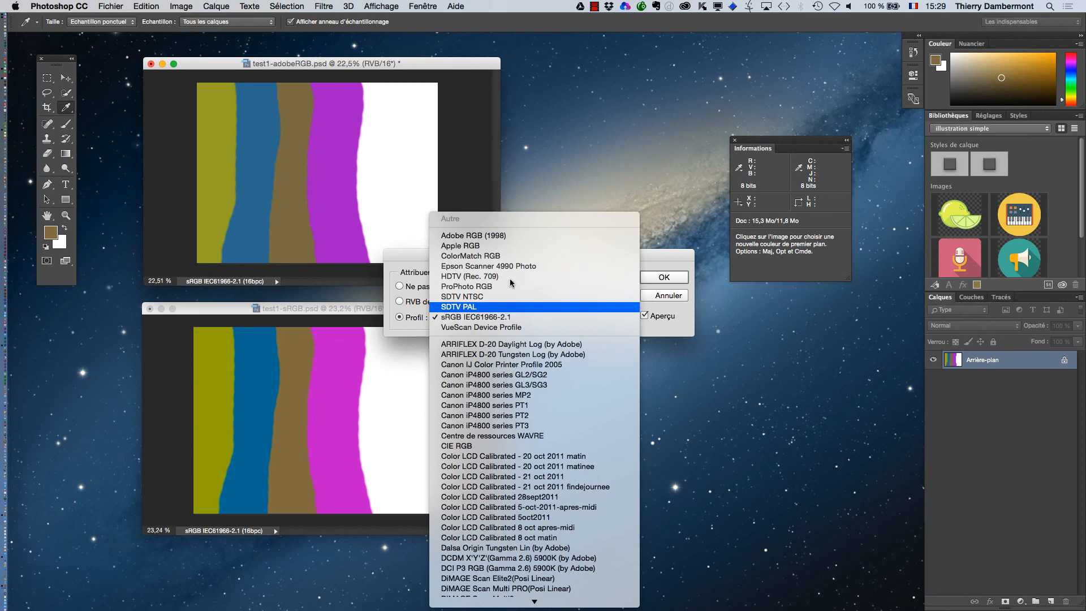
{"action": "left_click", "coordinate": [514, 235]}
{"action": "left_click", "coordinate": [663, 277]}
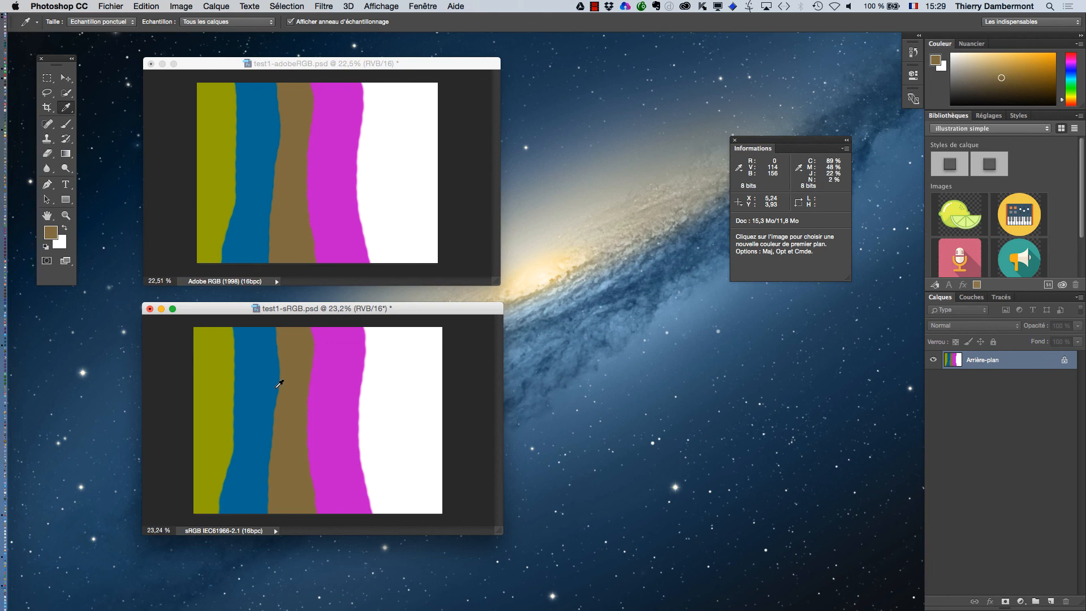
- Examine the Convertir en sRVB option in the legacy Save for Web settings for test1-adobeRGB.psd, and leave without exporting
{"action": "left_click_drag", "start_coordinate": [306, 65], "coordinate": [398, 112]}
{"action": "left_click", "coordinate": [111, 6]}
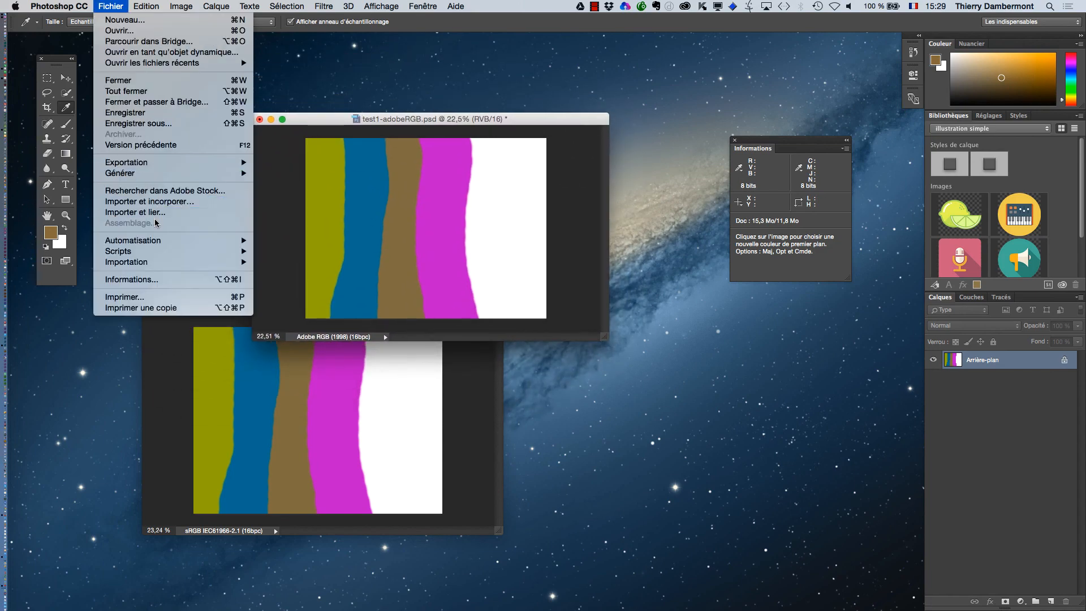
{"action": "mouse_move", "coordinate": [187, 164]}
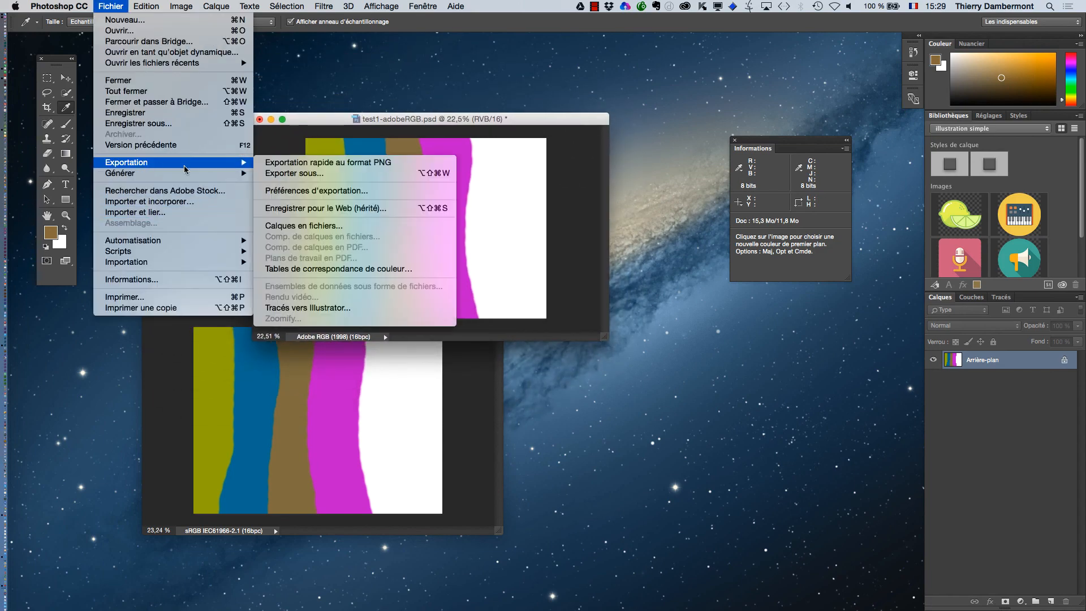
{"action": "left_click", "coordinate": [332, 209]}
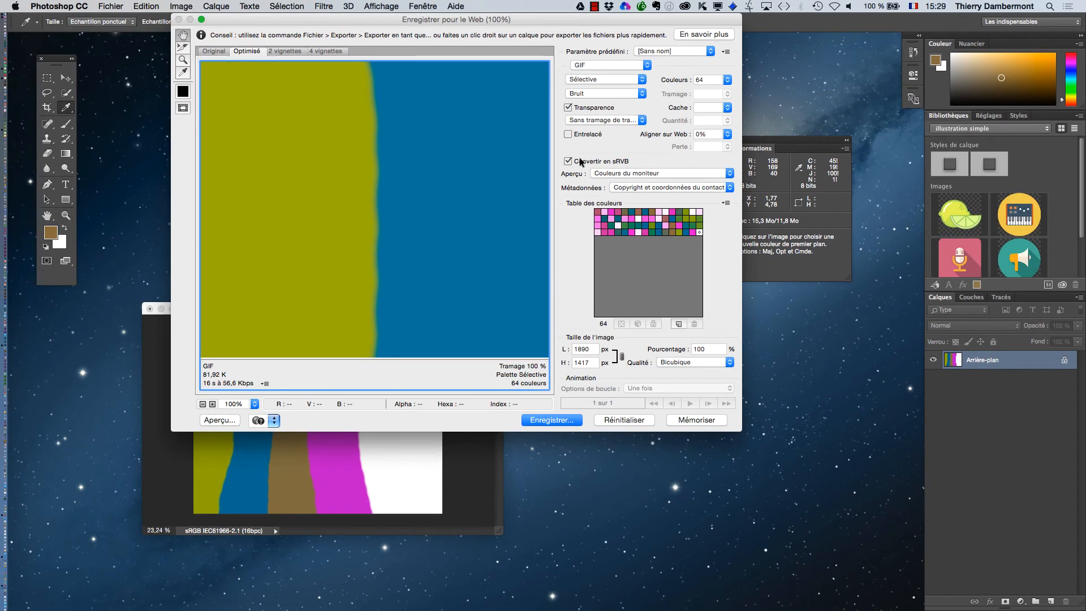
{"action": "left_click_drag", "start_coordinate": [532, 17], "coordinate": [514, 69]}
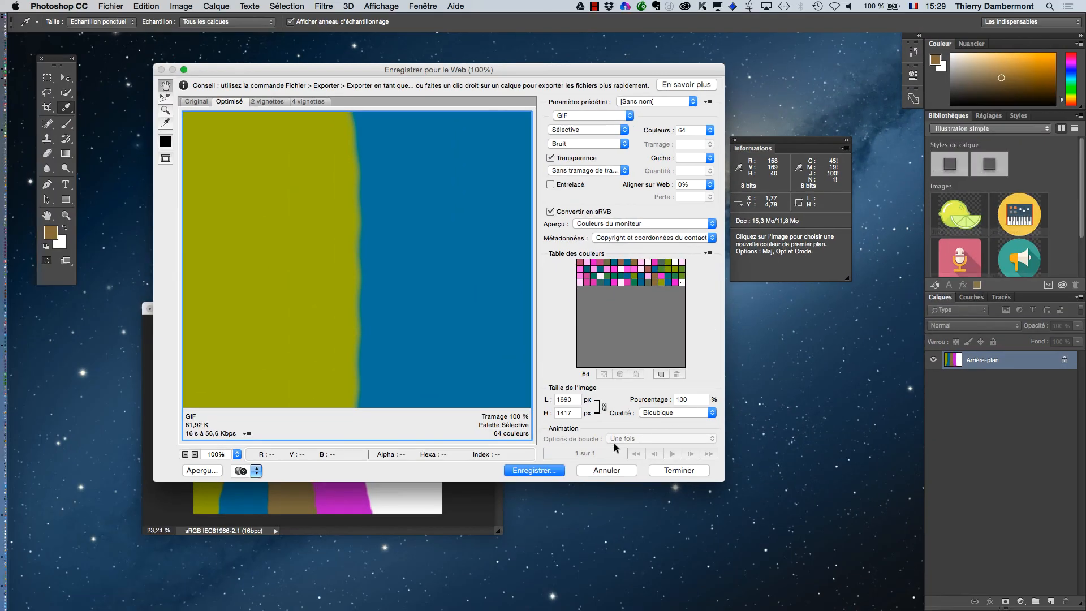
{"action": "left_click", "coordinate": [592, 471]}
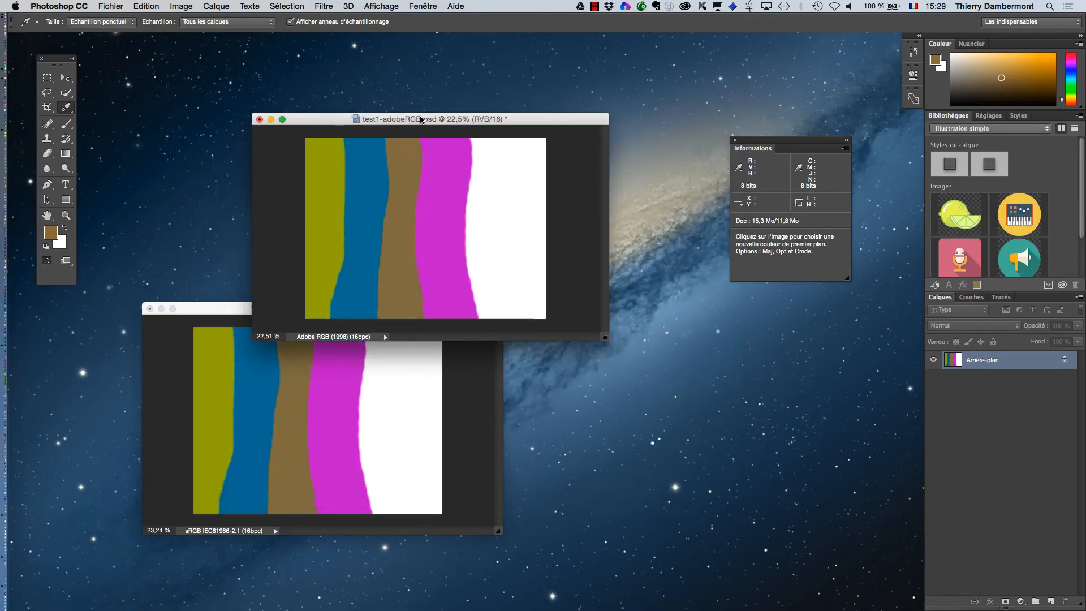
- Move the test1-adobeRGB.psd window back above test1-sRGB.psd and widen it slightly to match the lower window
{"action": "left_click_drag", "start_coordinate": [377, 102], "coordinate": [313, 56]}
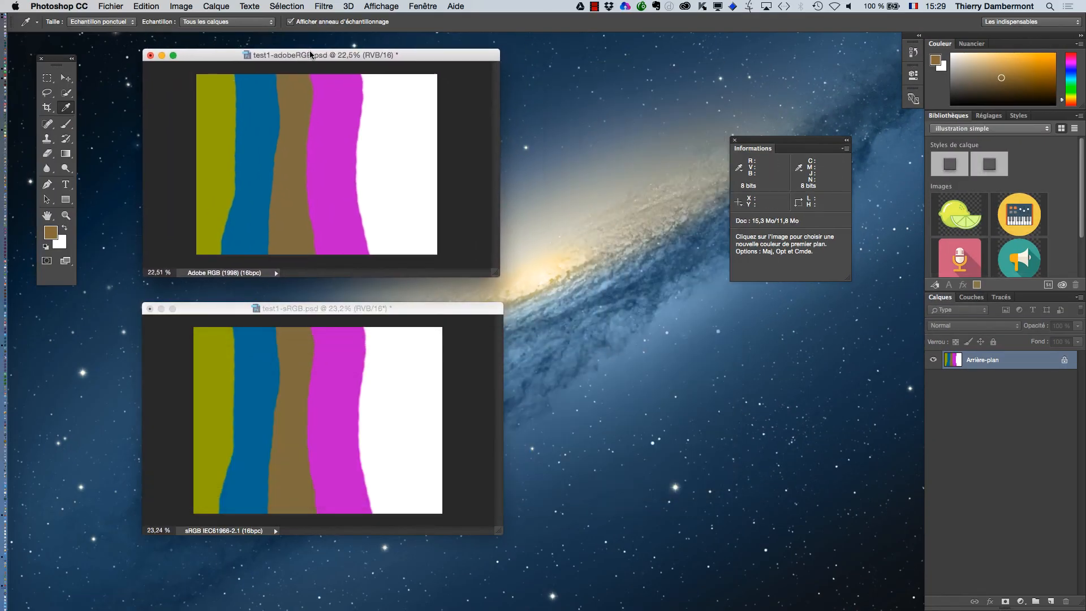
{"action": "left_click_drag", "start_coordinate": [496, 272], "coordinate": [501, 274]}
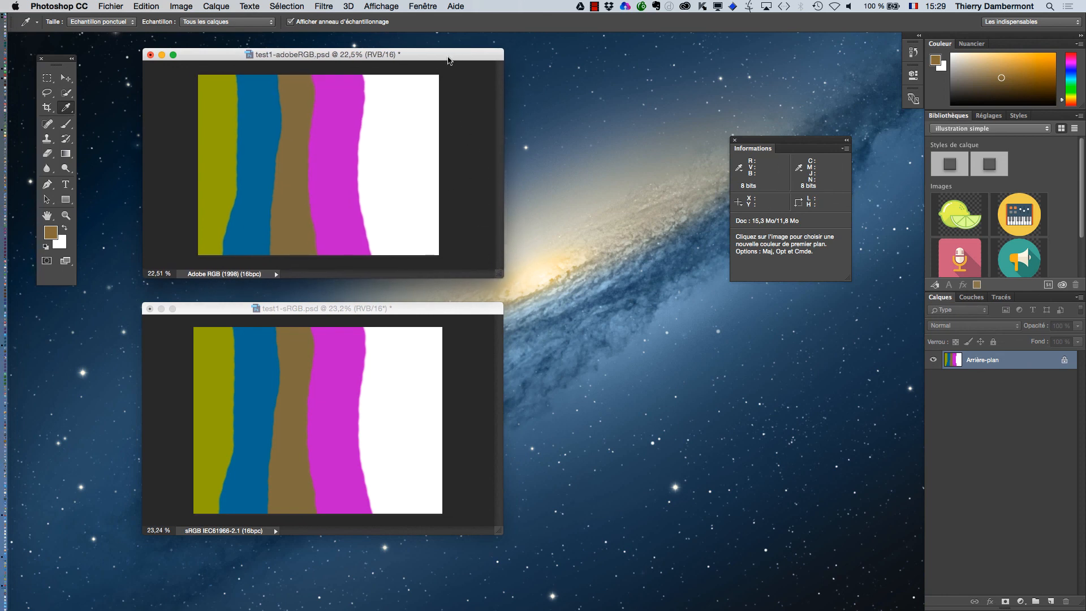
{"action": "left_click_drag", "start_coordinate": [448, 58], "coordinate": [446, 59]}
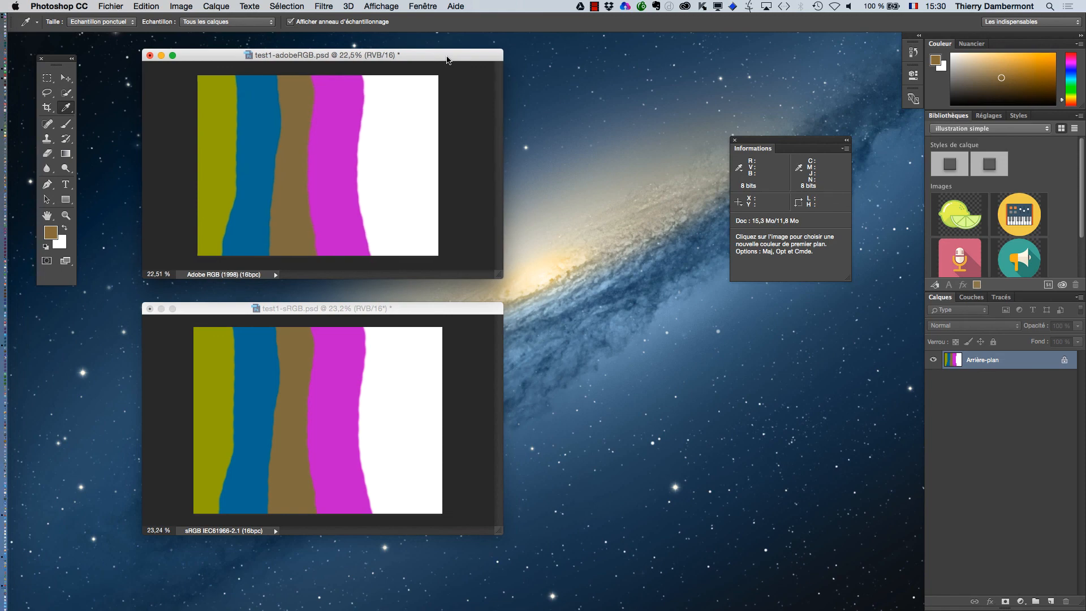